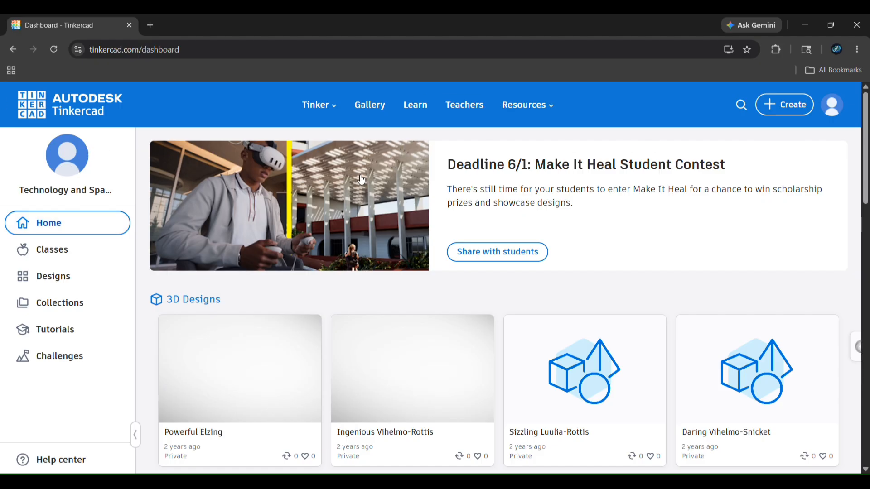
# View the dashboard's Classes page, open the class-joining form with its code field, and close it without entering a code
pyautogui.scroll(-2, 91, 253)
pyautogui.scroll(2, 167, 233)
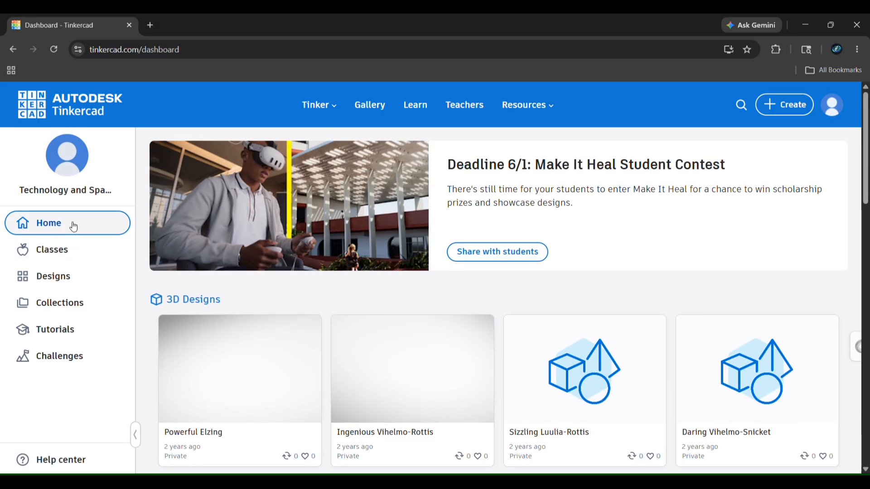
pyautogui.click(59, 255)
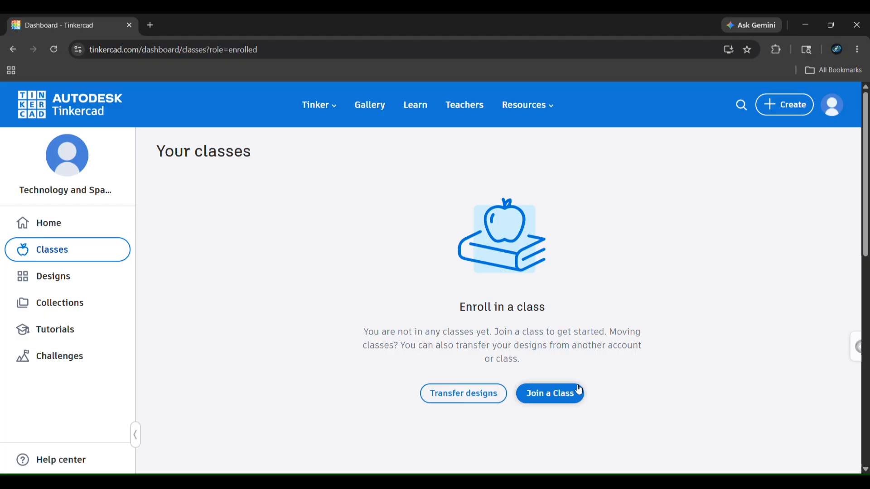
pyautogui.click(556, 395)
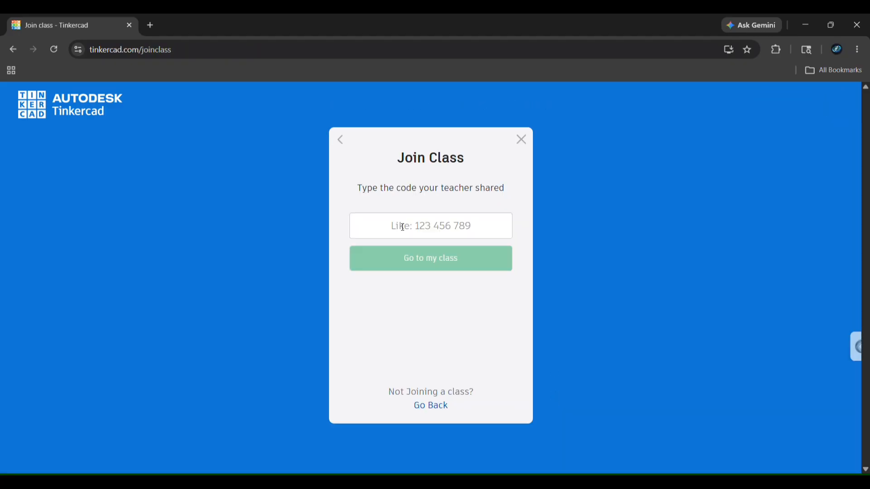
pyautogui.click(431, 229)
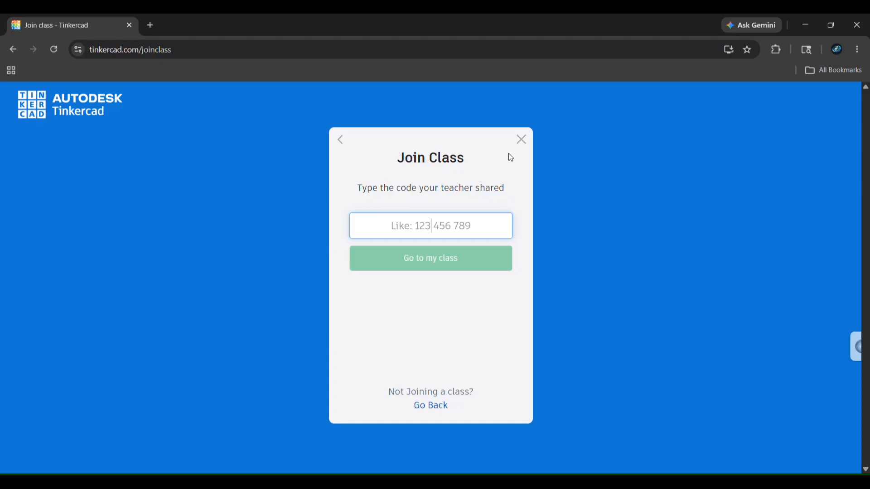
pyautogui.click(521, 140)
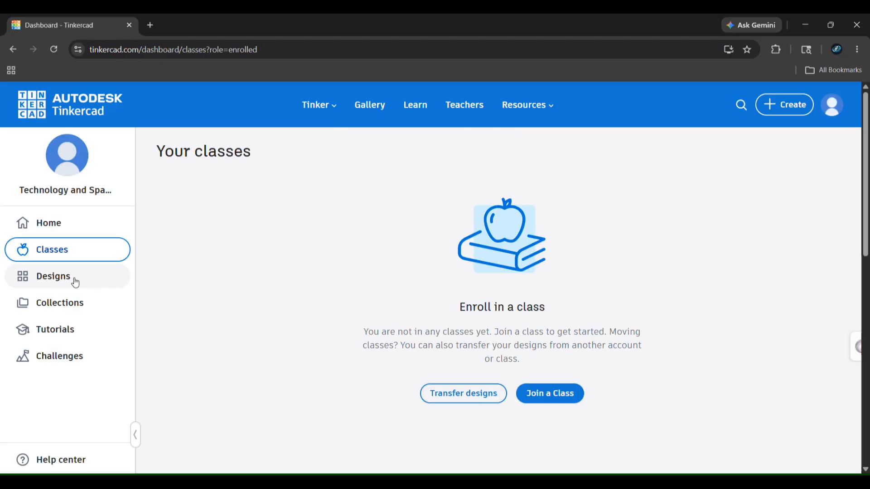
# Open the Designs page and look through all saved designs on its first page
pyautogui.click(75, 283)
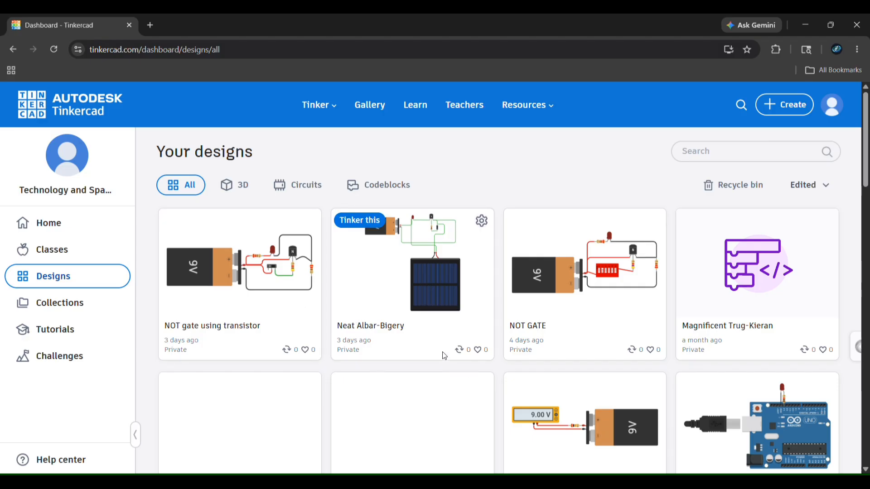
pyautogui.scroll(-4, 422, 349)
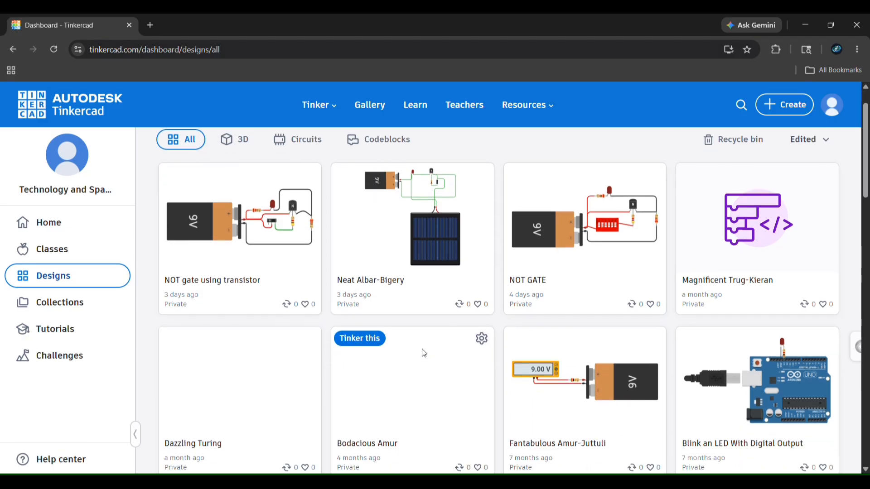
pyautogui.scroll(-1, 394, 380)
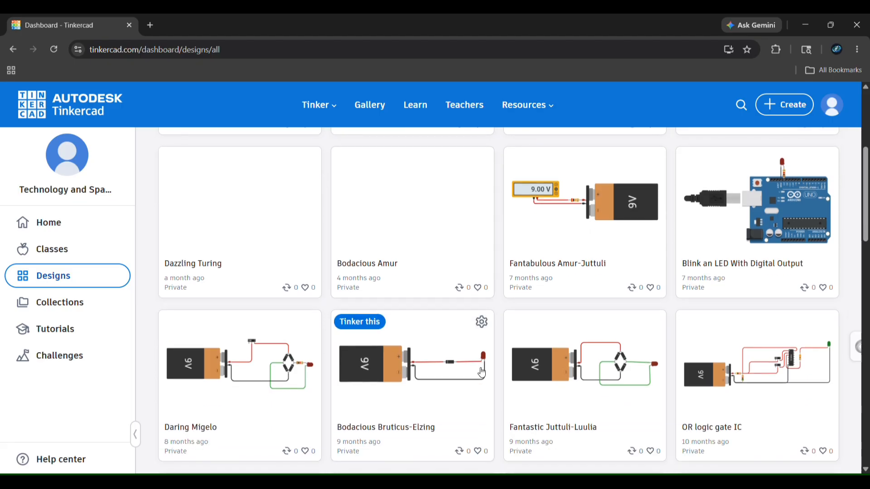
pyautogui.scroll(-6, 291, 363)
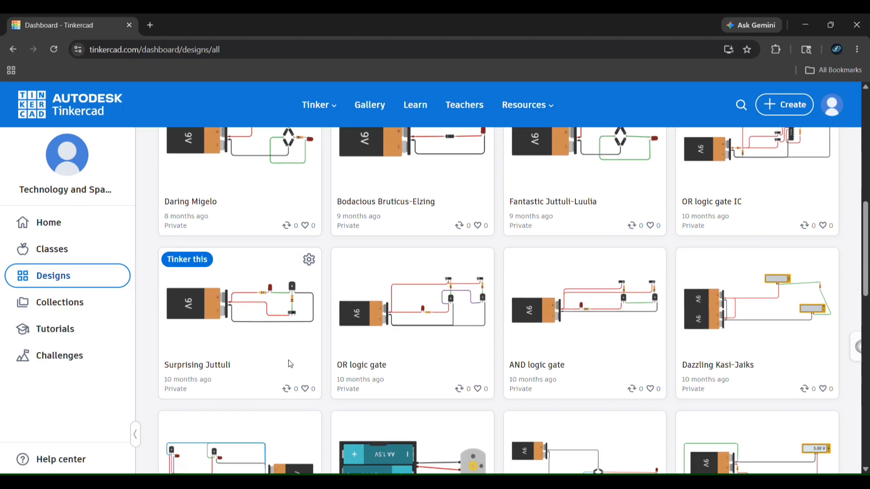
pyautogui.scroll(-5, 290, 364)
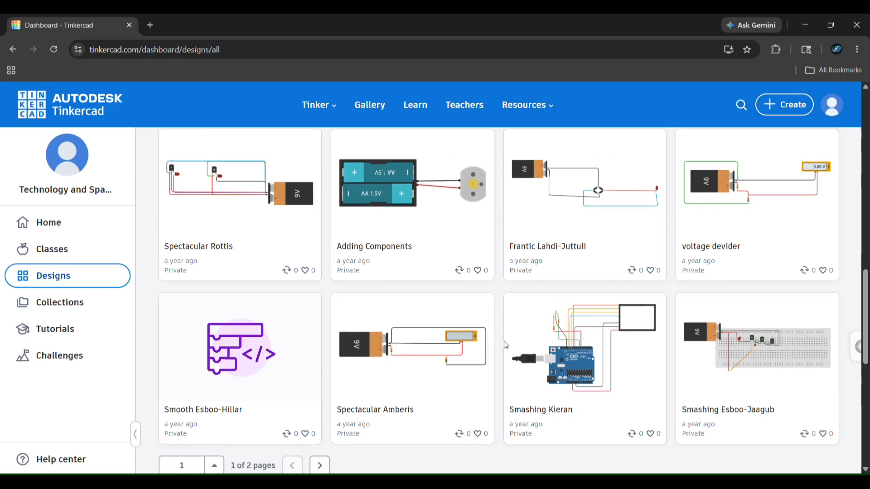
pyautogui.scroll(-3, 511, 344)
pyautogui.scroll(15, 509, 344)
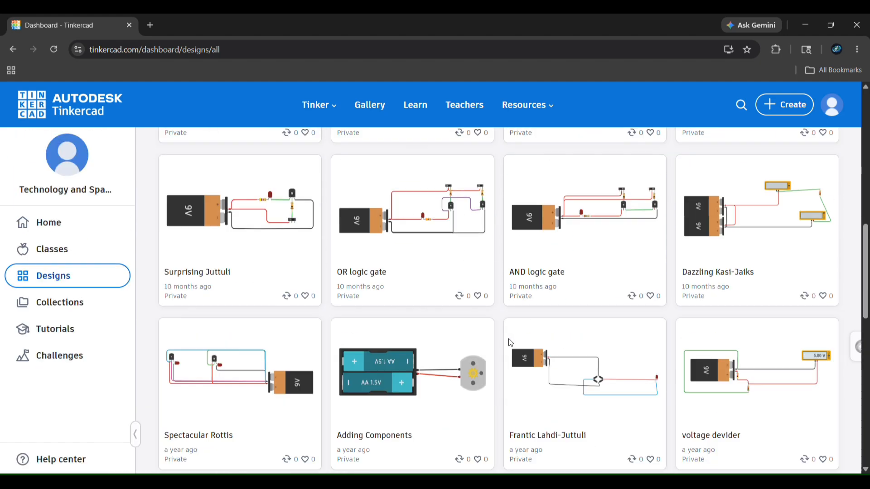
pyautogui.scroll(1, 504, 334)
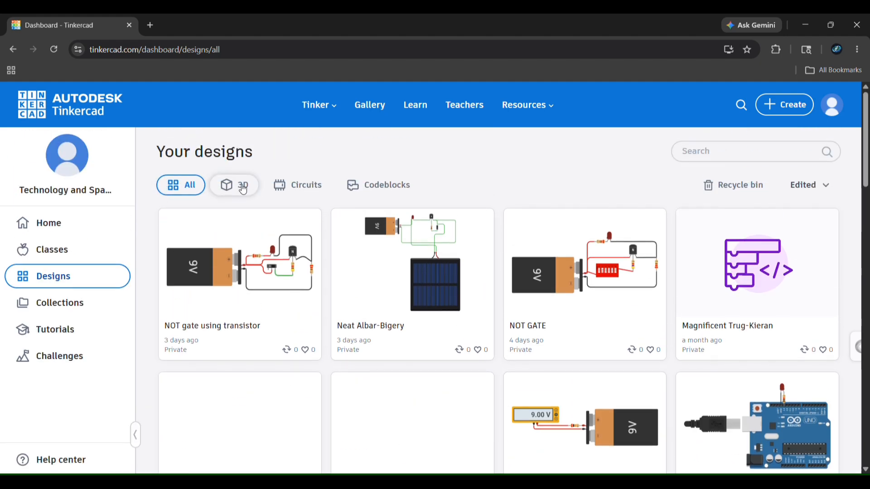
# Filter the saved designs by Circuits, 3D and Codeblocks in turn, ending on the Circuits filter
pyautogui.click(299, 189)
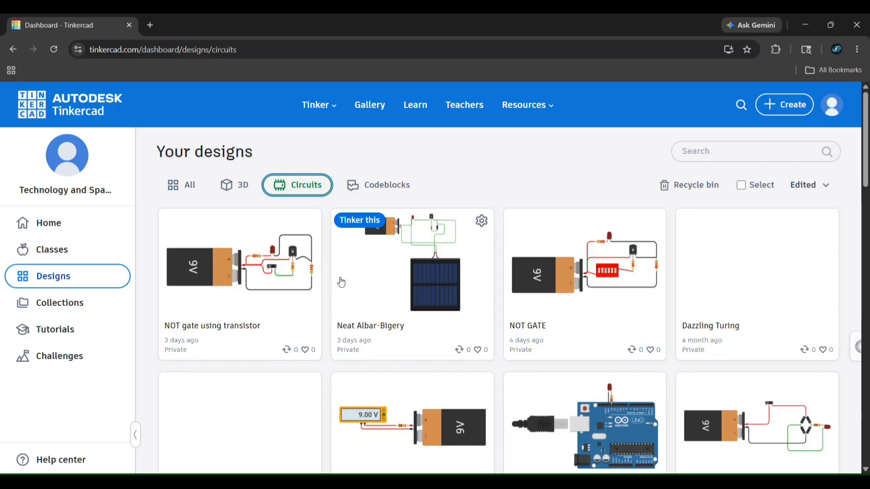
pyautogui.scroll(-5, 478, 253)
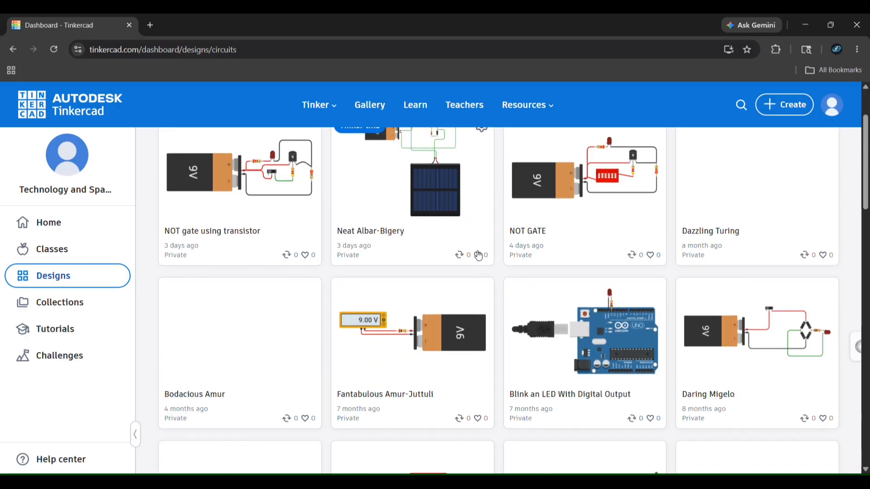
pyautogui.scroll(5, 477, 252)
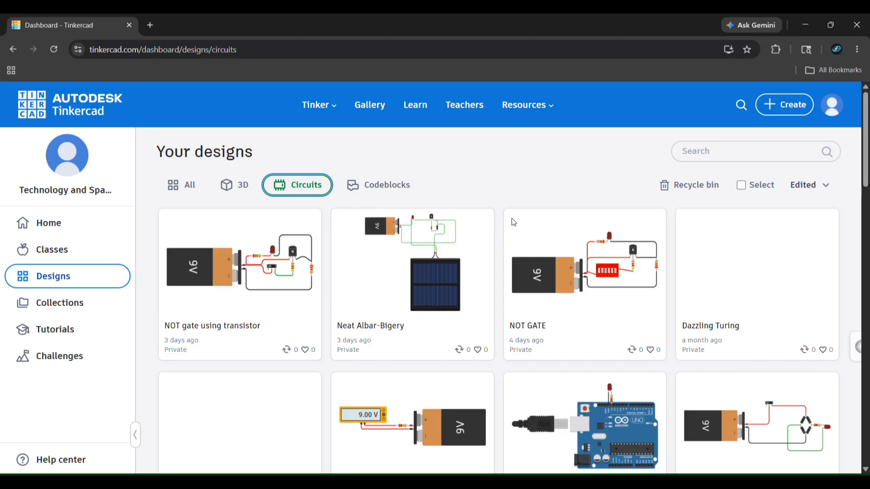
pyautogui.click(234, 187)
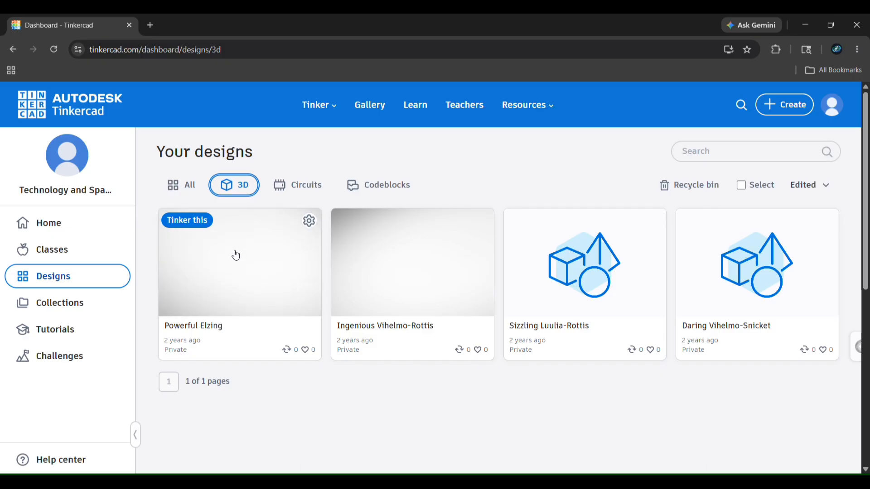
pyautogui.click(355, 183)
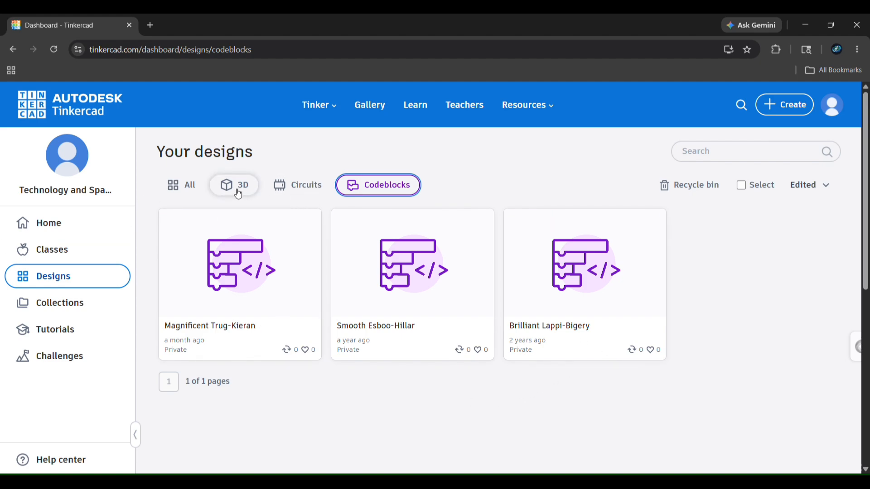
pyautogui.click(289, 190)
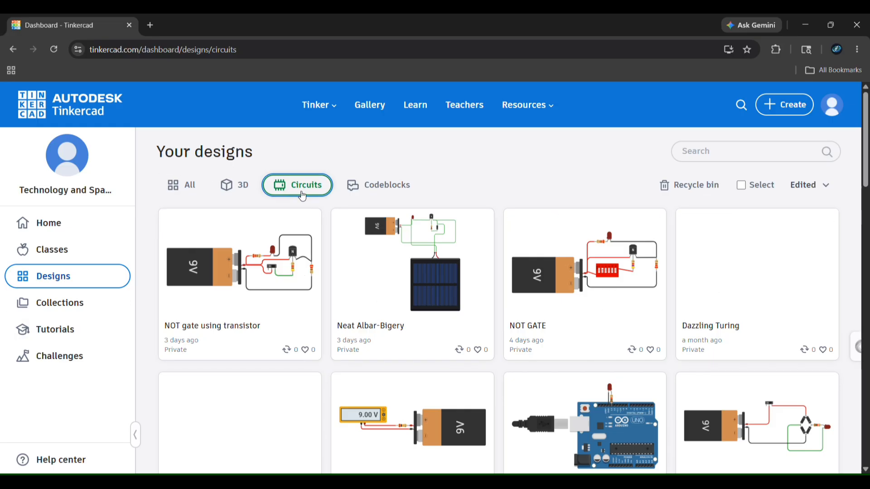
# Open the Tutorials page and look over the tutorial designs in progress and the recommended 3D Design and Circuits tutorials
pyautogui.click(67, 333)
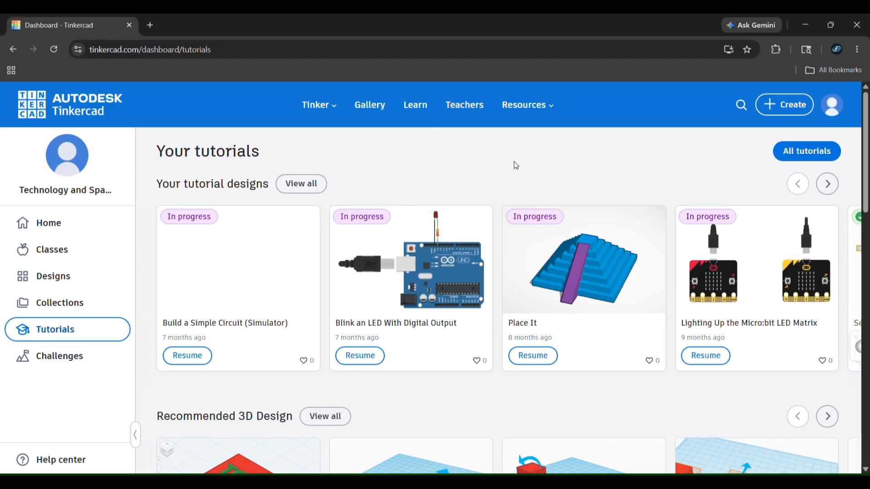
pyautogui.scroll(-3, 365, 183)
pyautogui.scroll(3, 438, 188)
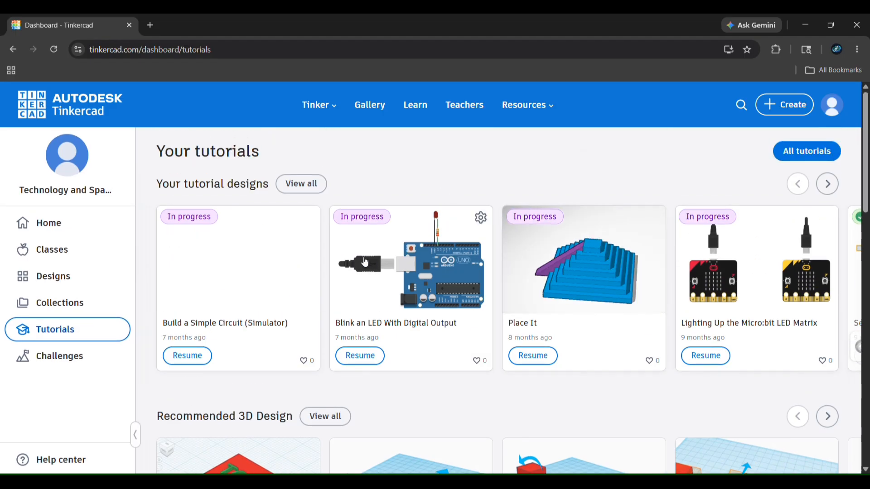
pyautogui.scroll(-10, 414, 196)
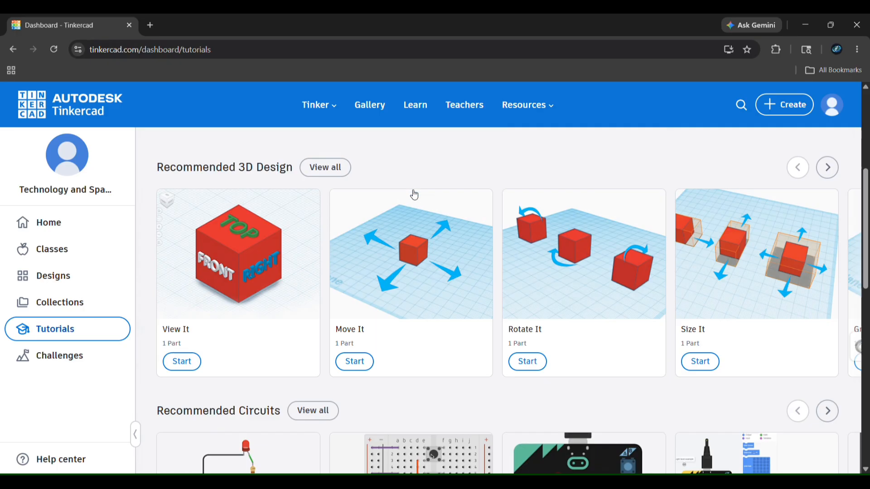
pyautogui.scroll(5, 412, 194)
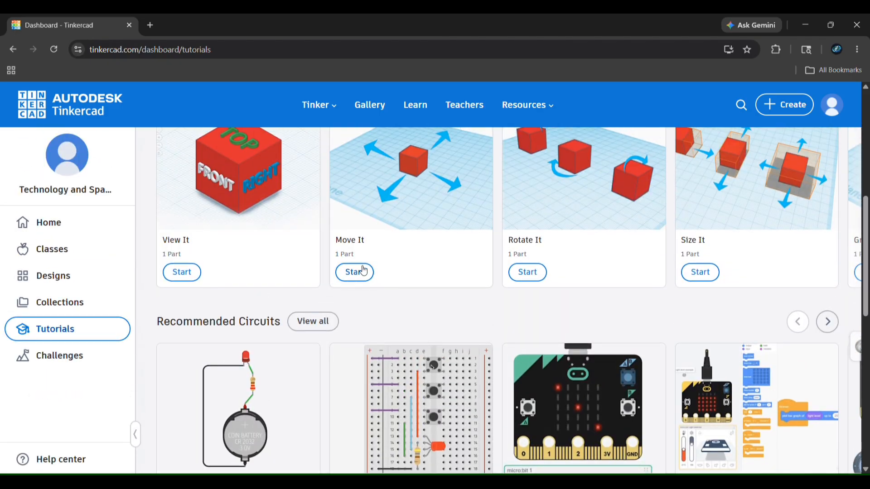
pyautogui.scroll(-1, 355, 272)
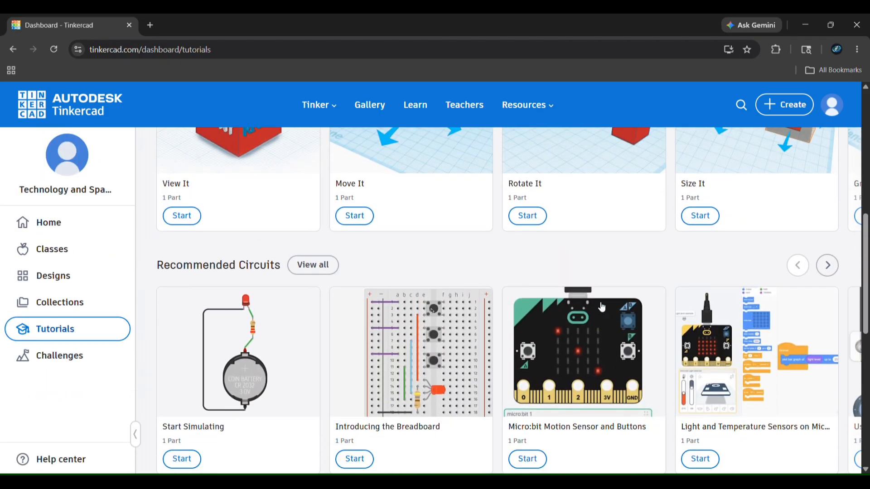
# Browse the Recommended Circuits tutorials through to the last set
pyautogui.click(830, 269)
pyautogui.click(829, 268)
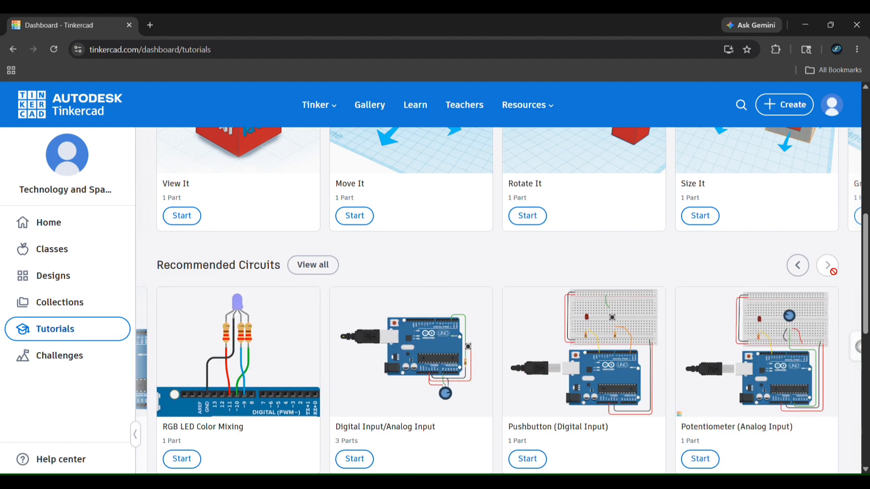
pyautogui.click(797, 265)
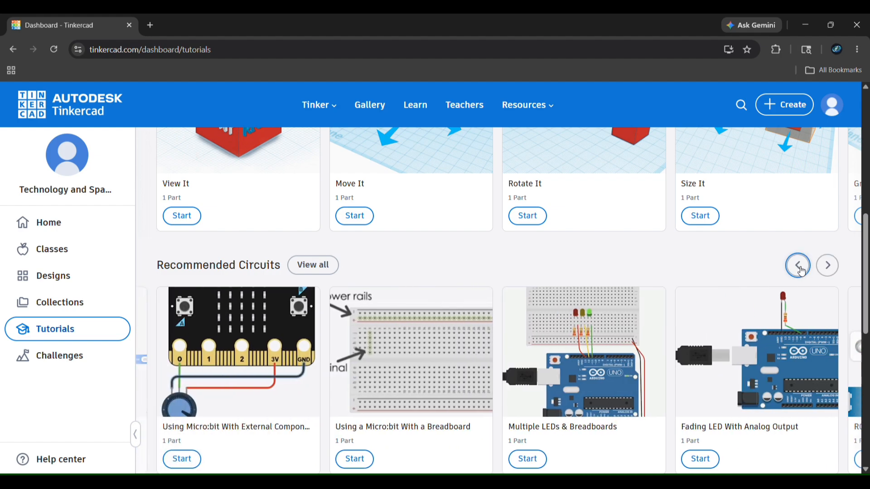
pyautogui.click(833, 267)
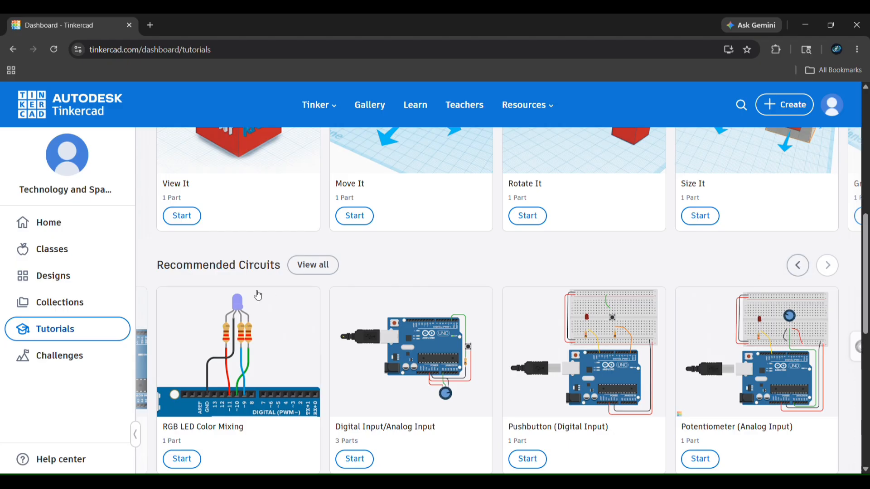
pyautogui.scroll(5, 330, 276)
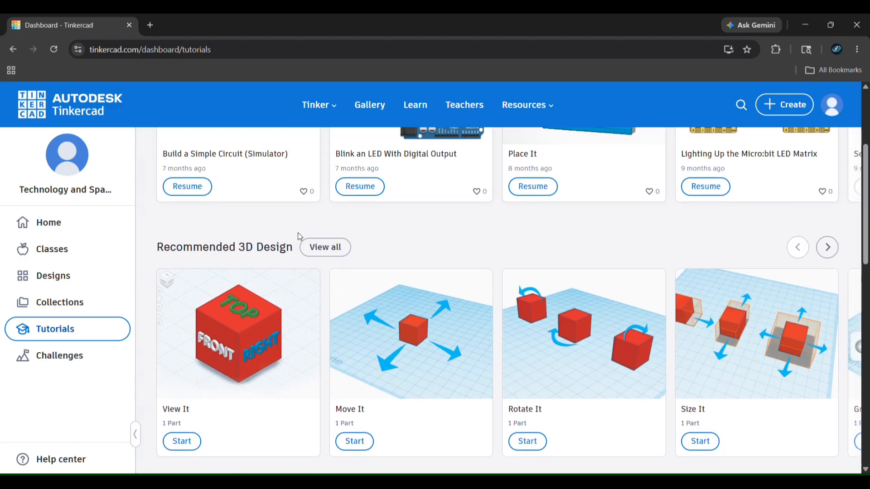
pyautogui.scroll(4, 359, 285)
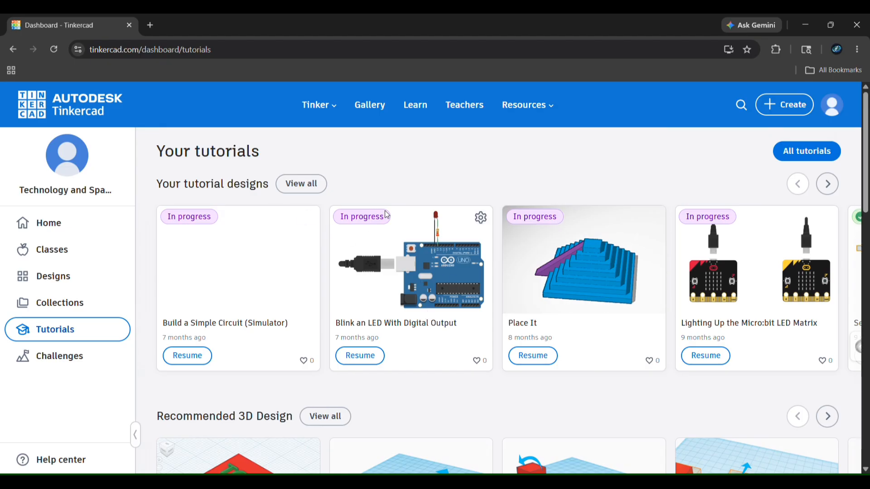
# Show the full collection of circuit tutorials, look through it, and open the Start Simulating tutorial's overview
pyautogui.scroll(-11, 401, 309)
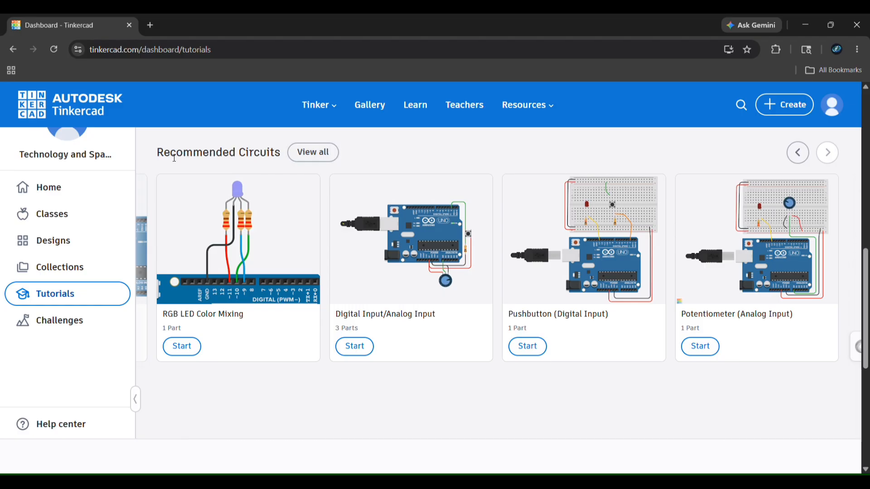
pyautogui.click(323, 160)
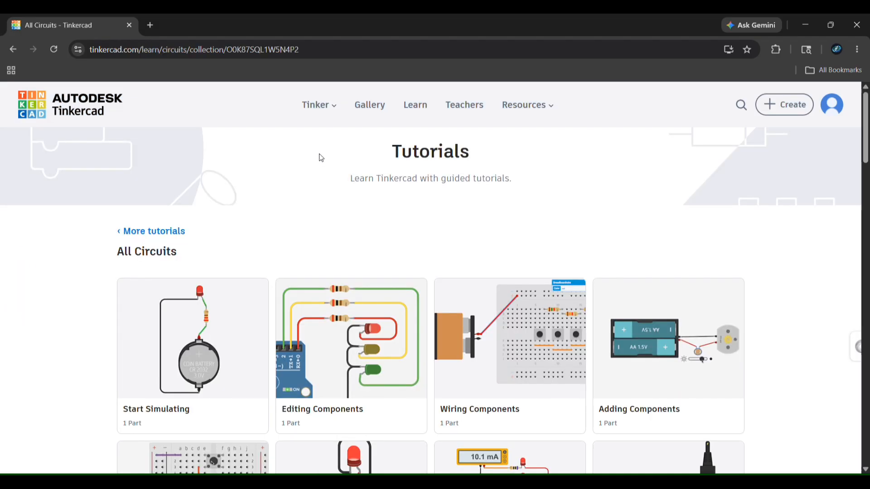
pyautogui.scroll(-10, 289, 209)
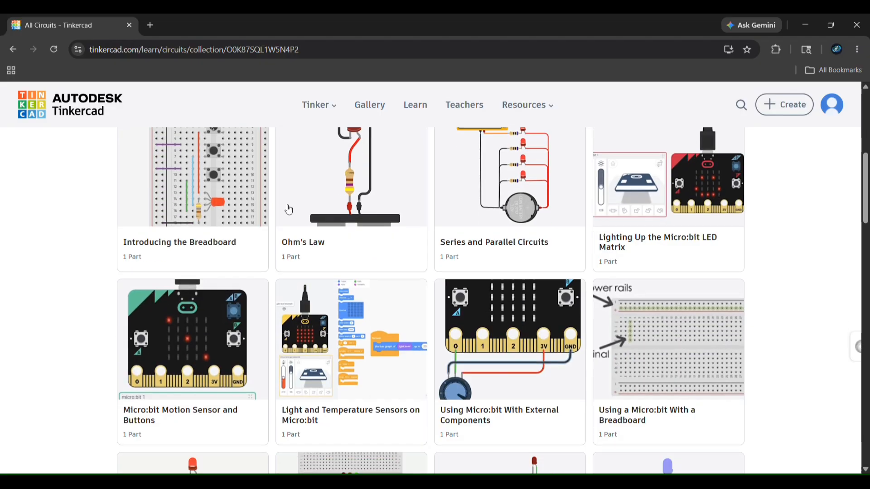
pyautogui.scroll(-10, 289, 210)
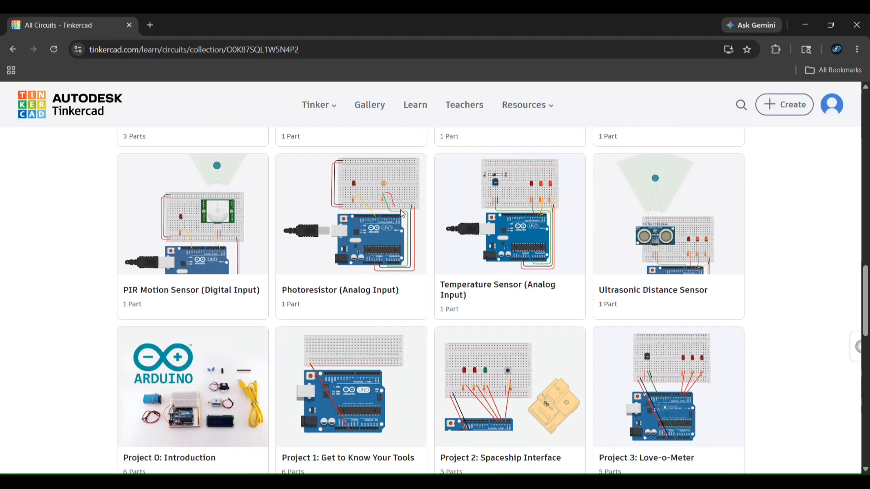
pyautogui.scroll(-5, 295, 305)
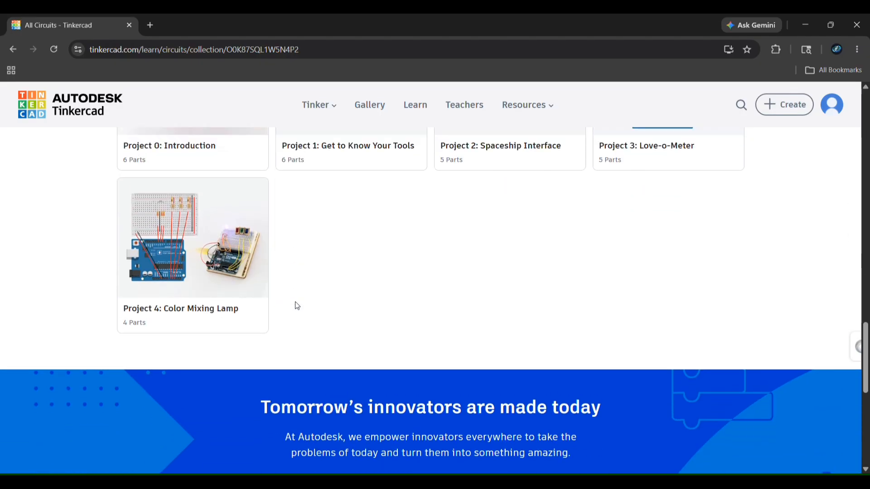
pyautogui.scroll(12, 299, 307)
pyautogui.scroll(10, 300, 306)
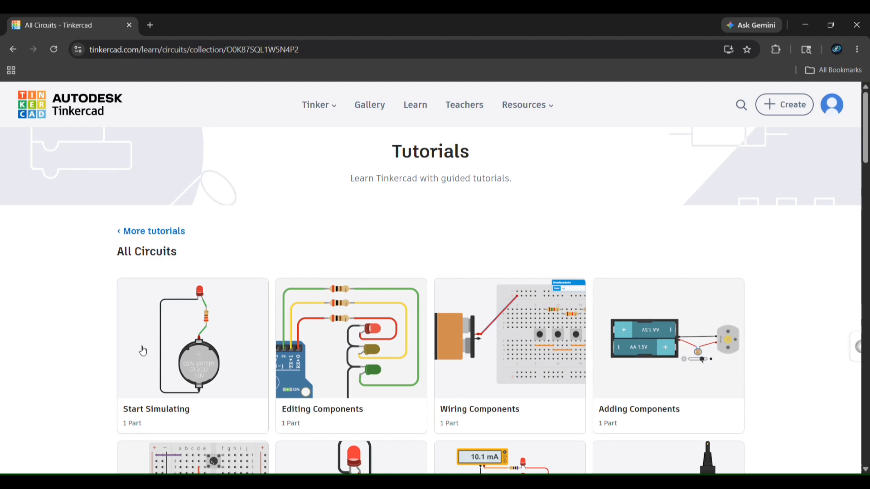
pyautogui.click(208, 368)
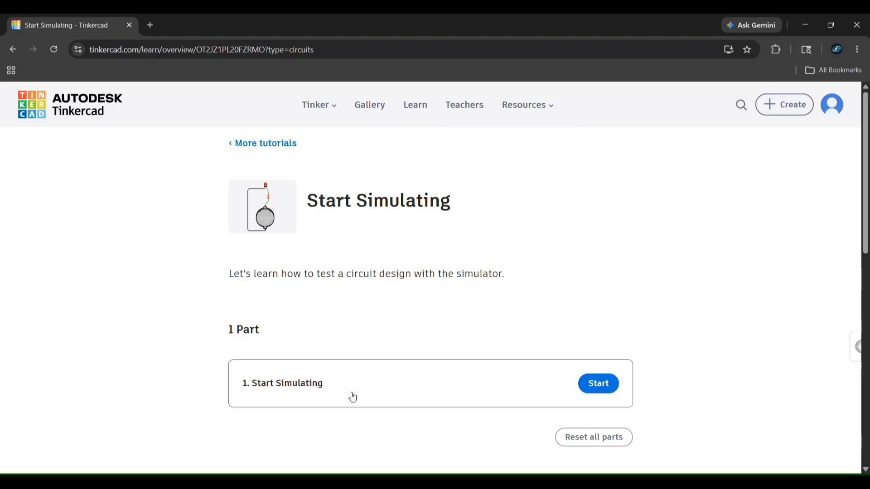
# Begin the Start Simulating tutorial, start the LED circuit's simulation as instructed, and advance to the tutorial's last page
pyautogui.click(607, 391)
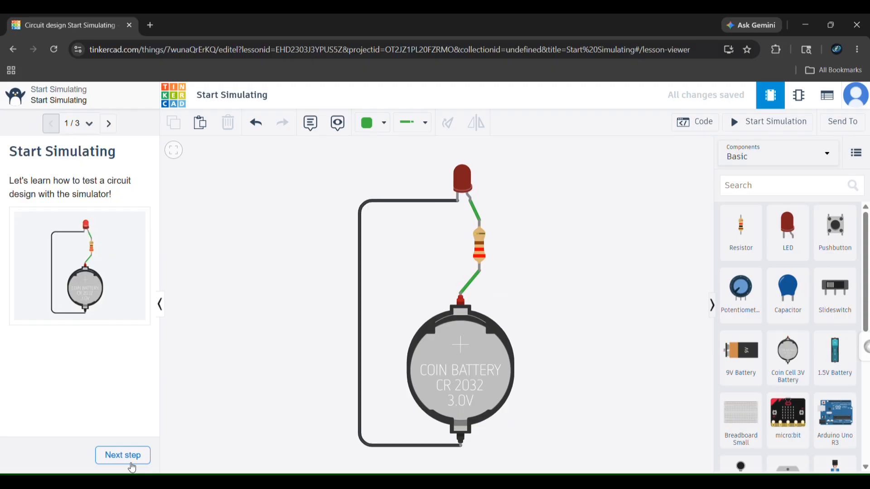
pyautogui.click(134, 463)
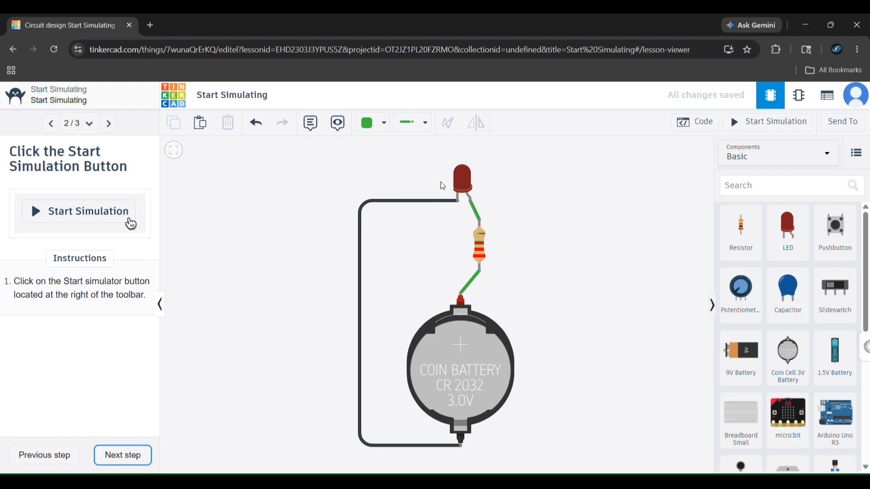
pyautogui.click(790, 127)
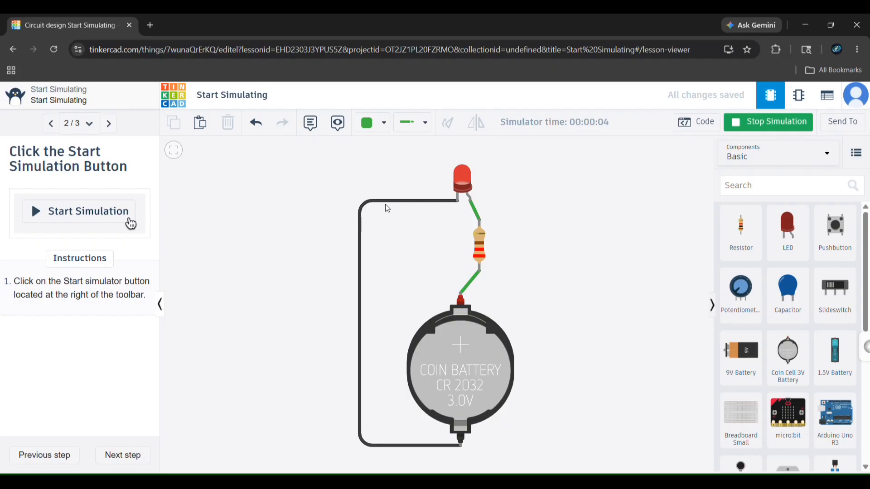
pyautogui.click(128, 464)
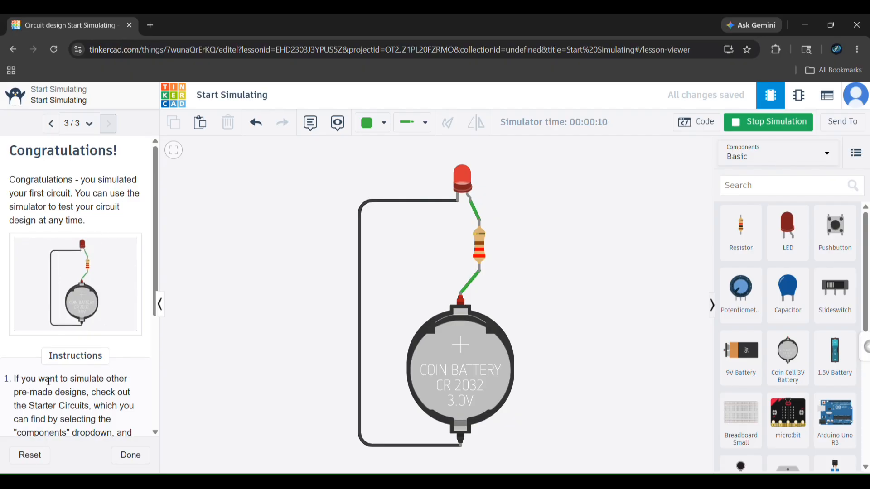
# Read the closing instructions on finding starter circuits, including the enlarged picture of the Components and Starters options
pyautogui.scroll(-5, 77, 369)
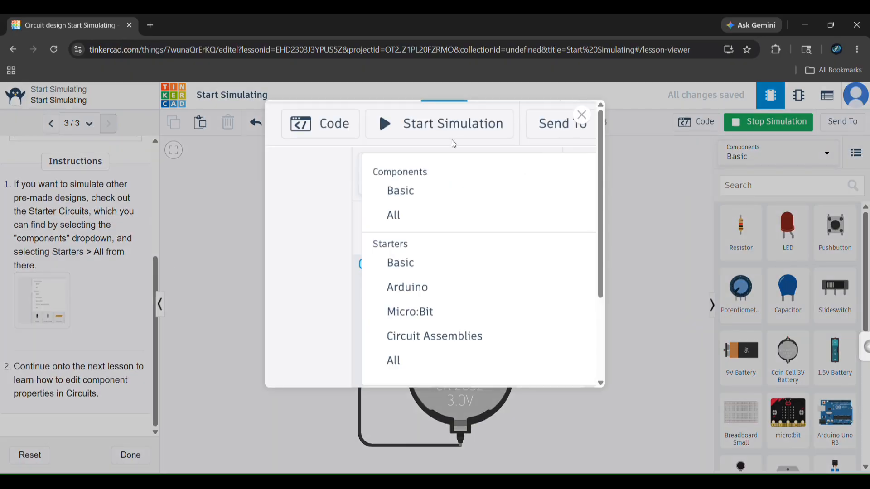
pyautogui.click(583, 115)
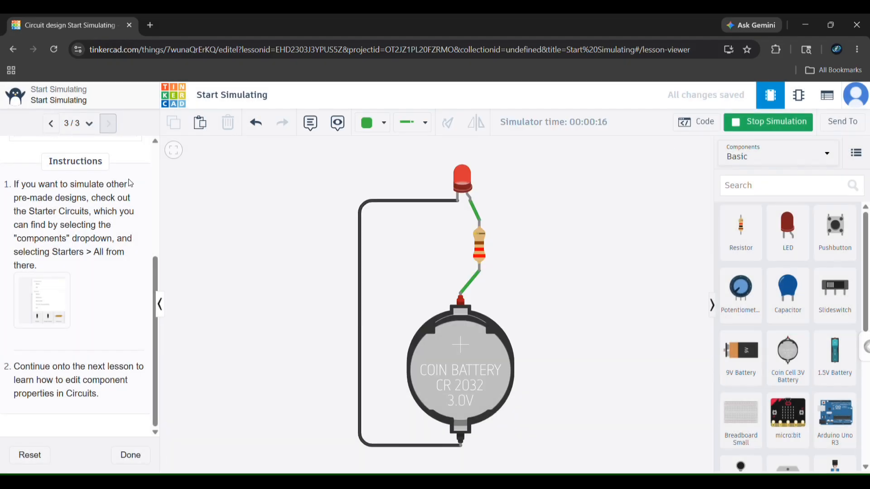
pyautogui.scroll(5, 108, 202)
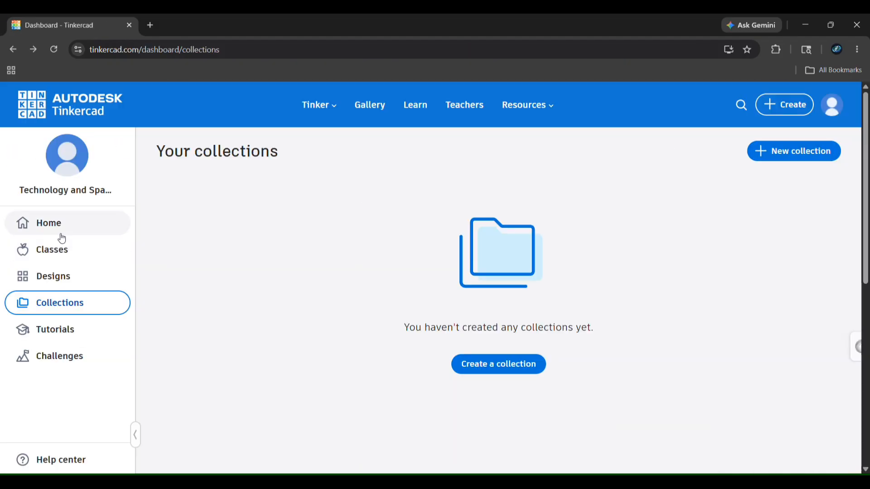
# Go to the dashboard's home page and create a new Circuits design
pyautogui.click(63, 223)
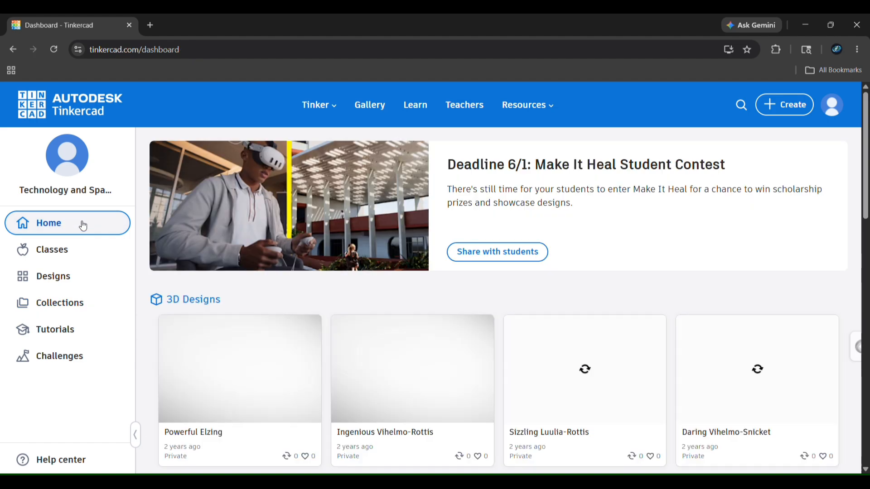
pyautogui.click(794, 104)
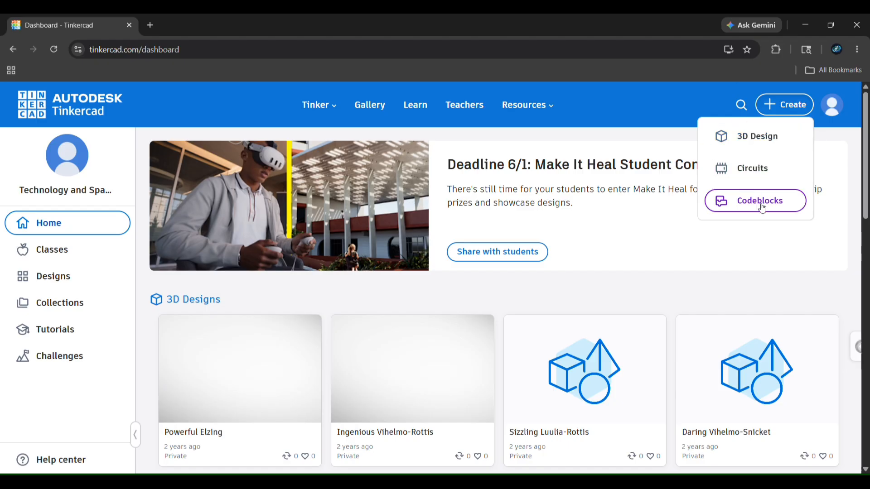
pyautogui.click(755, 176)
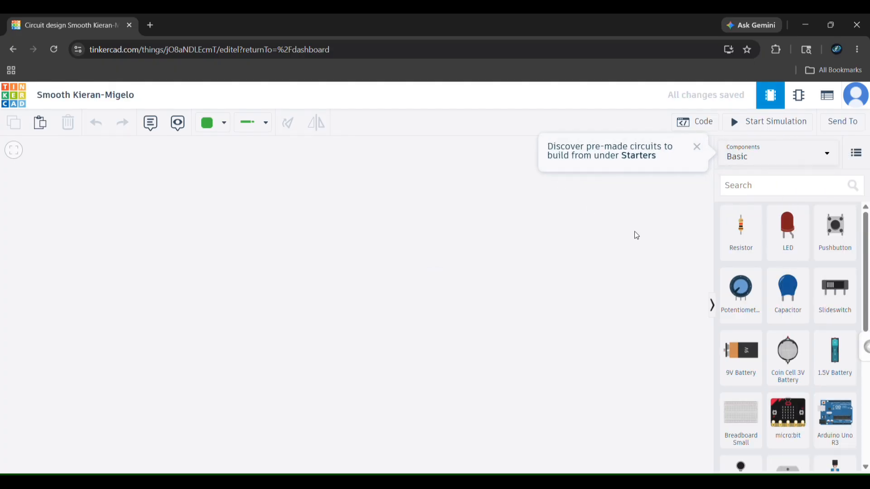
# Dismiss the tip about pre-made starter circuits, then check the empty circuit's code editor and close it
pyautogui.click(697, 146)
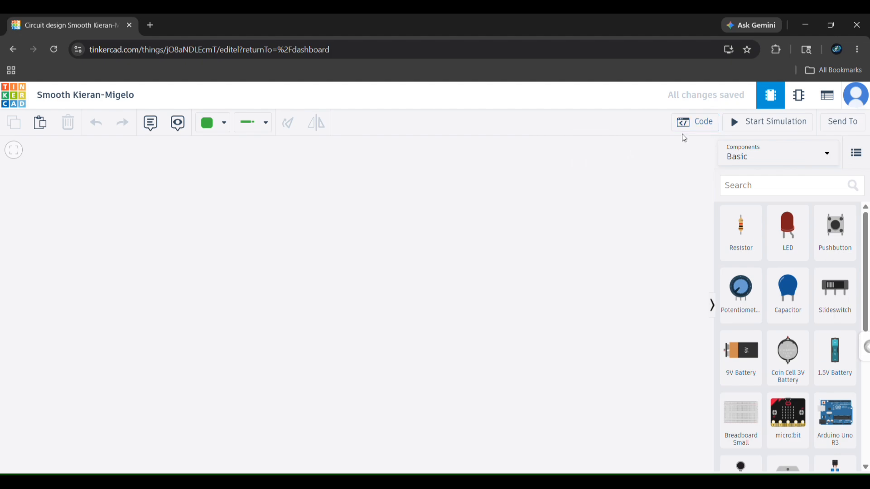
pyautogui.click(699, 123)
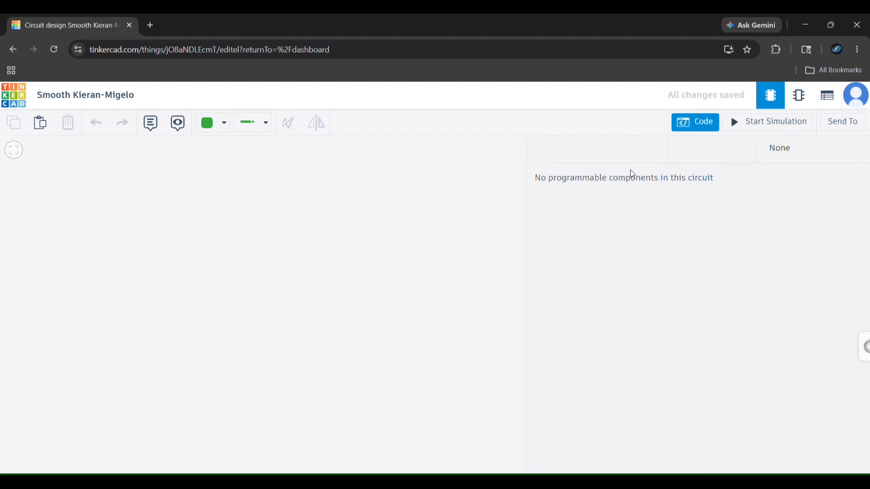
pyautogui.click(701, 127)
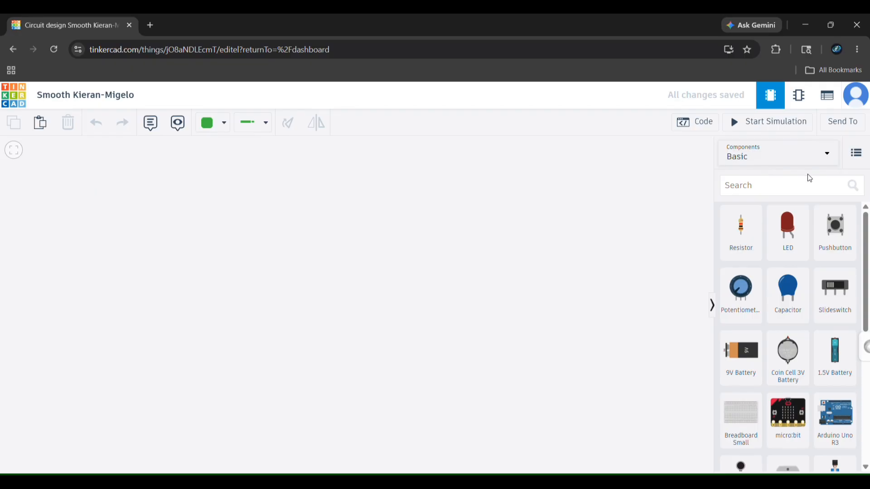
# Search the components for "arduin" and place an Arduino Uno R3 in the middle of the workplane
pyautogui.click(810, 186)
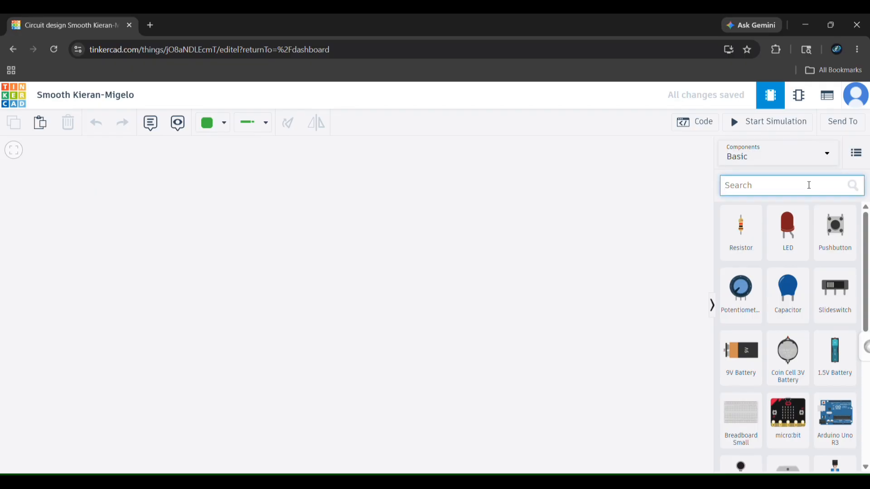
pyautogui.write('ardui')
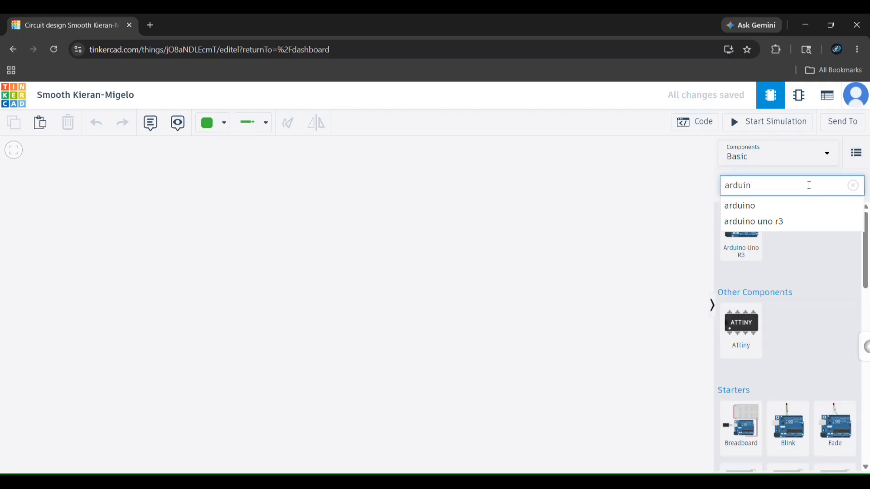
pyautogui.write('n')
pyautogui.moveTo(741, 244); pyautogui.dragTo(401, 276)
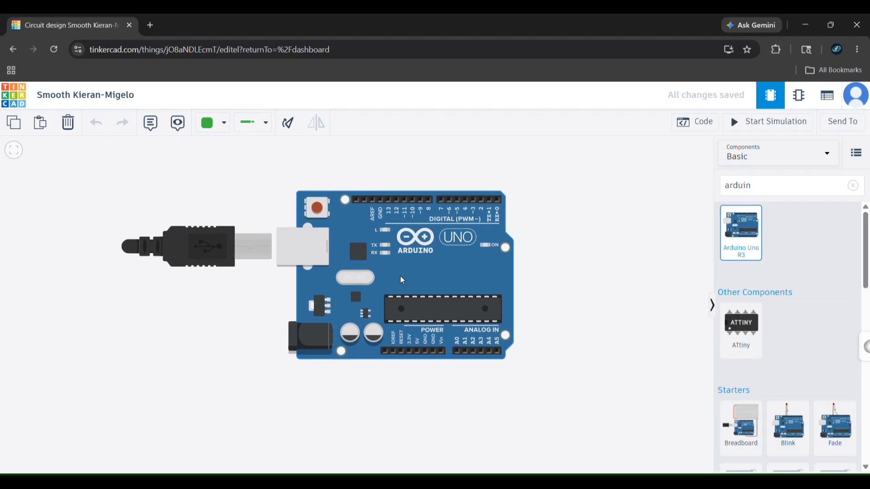
pyautogui.click(629, 259)
# Examine the Output blocks and the default block program in the Arduino's code editor, and close the editor
pyautogui.click(703, 129)
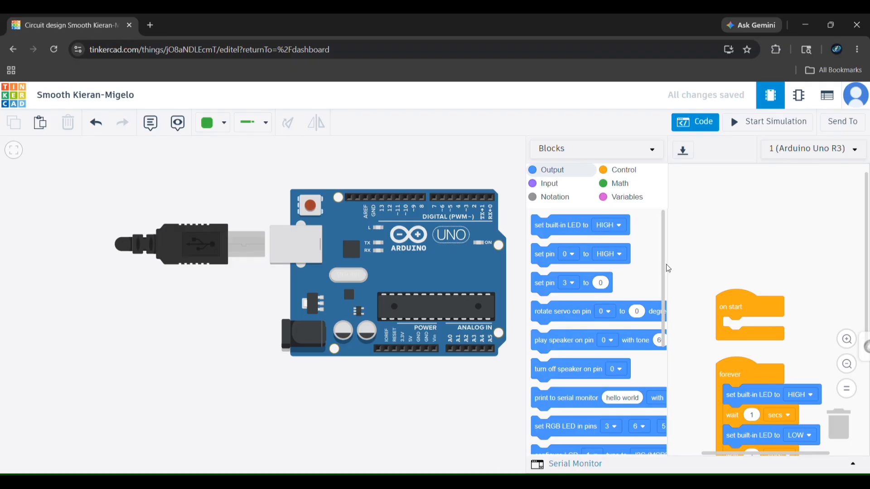
pyautogui.scroll(-5, 585, 217)
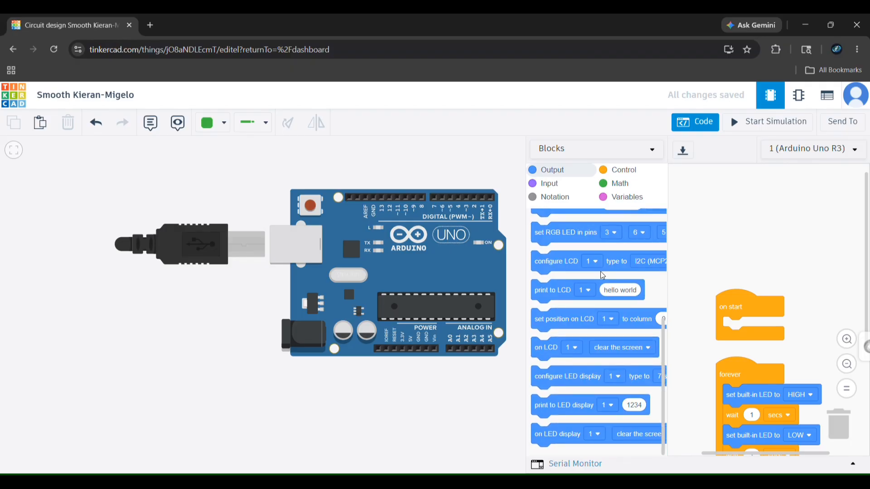
pyautogui.click(582, 297)
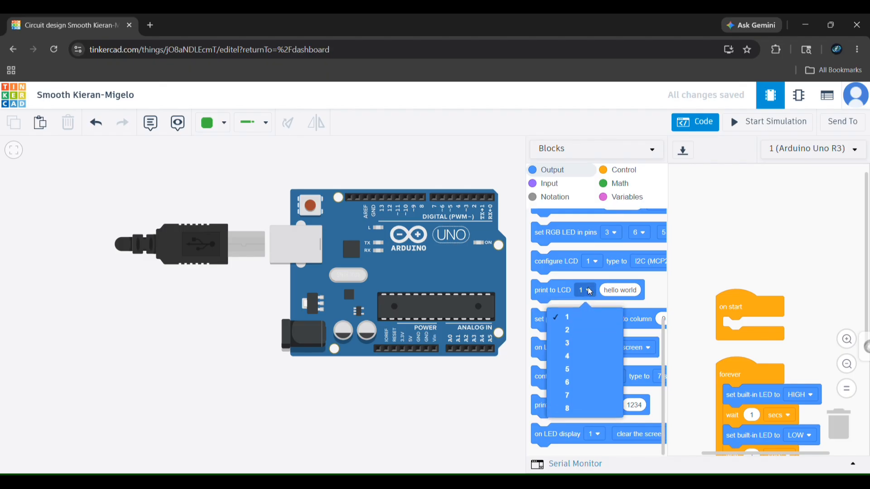
pyautogui.click(748, 262)
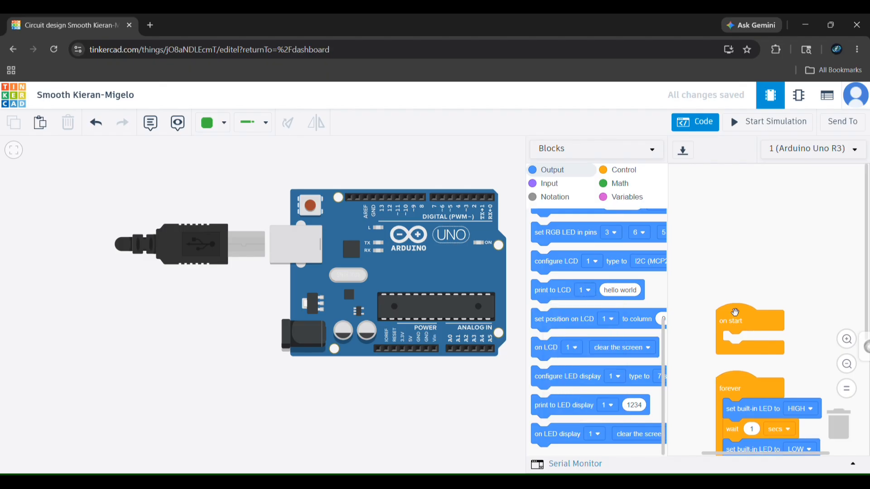
pyautogui.scroll(-3, 735, 312)
pyautogui.click(700, 122)
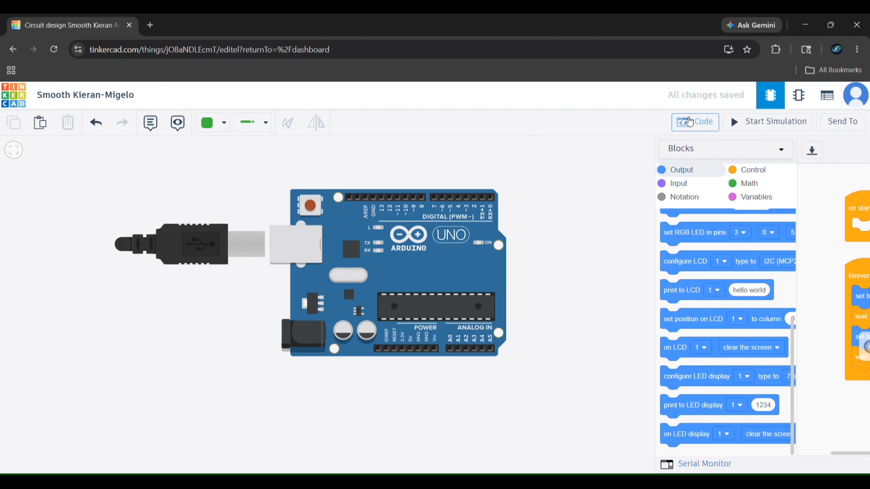
# Delete the Arduino Uno R3 together with its code and clear the component search
pyautogui.click(435, 229)
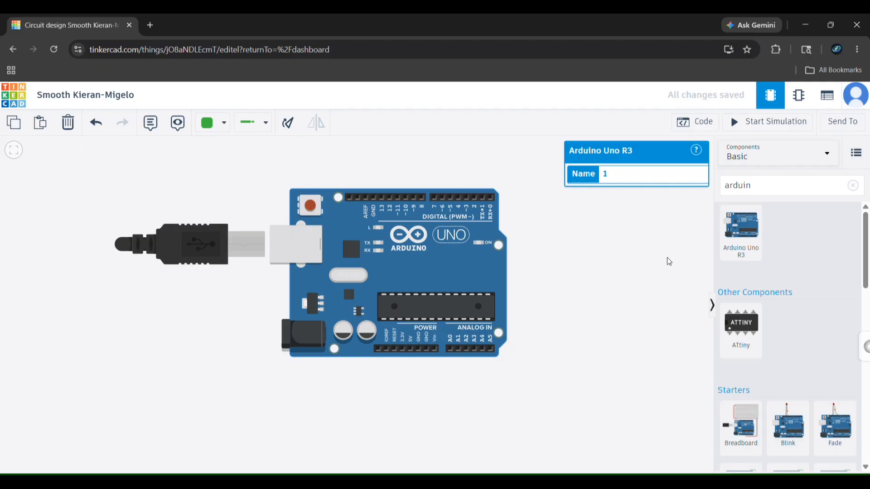
pyautogui.press('Delete')
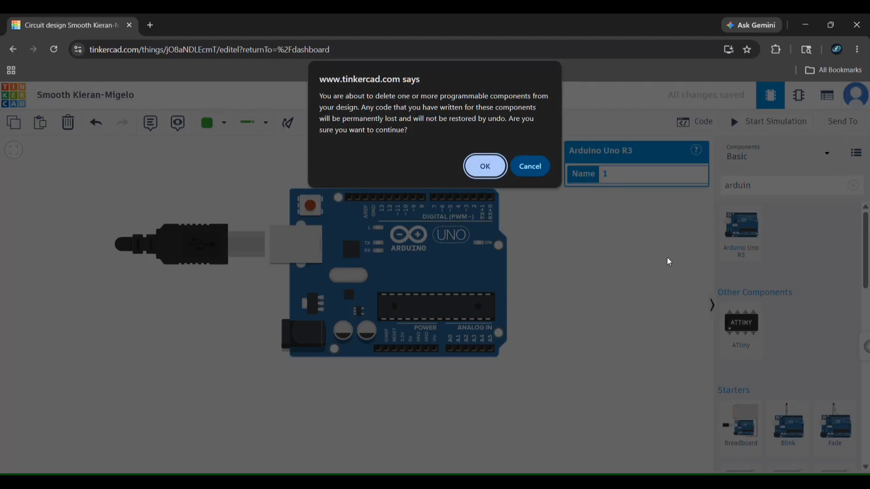
pyautogui.click(489, 164)
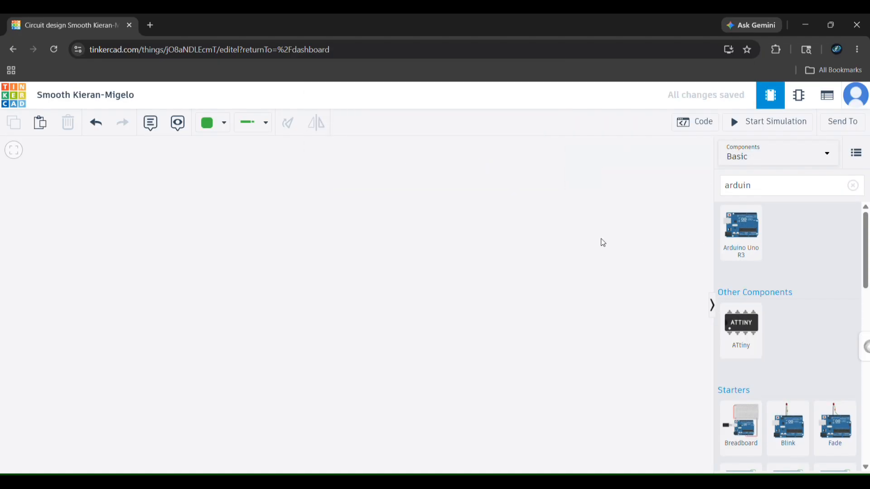
pyautogui.click(853, 185)
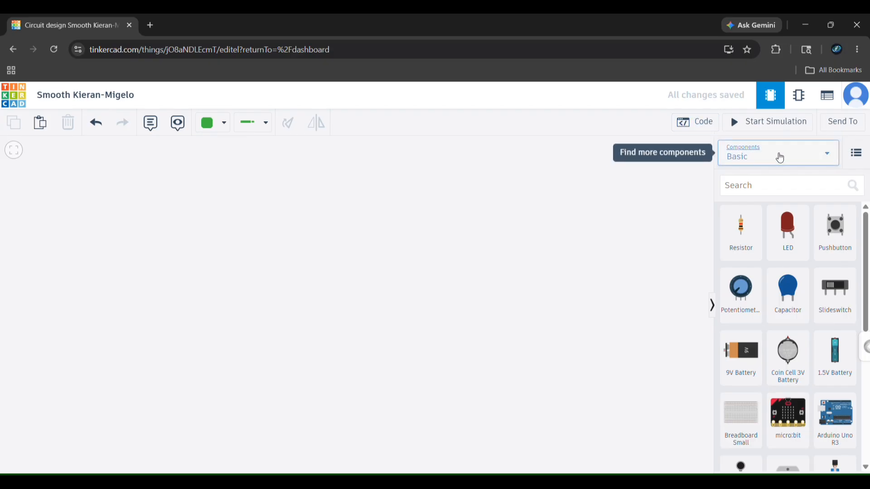
# Switch the component library from the Basic set to All components
pyautogui.click(832, 157)
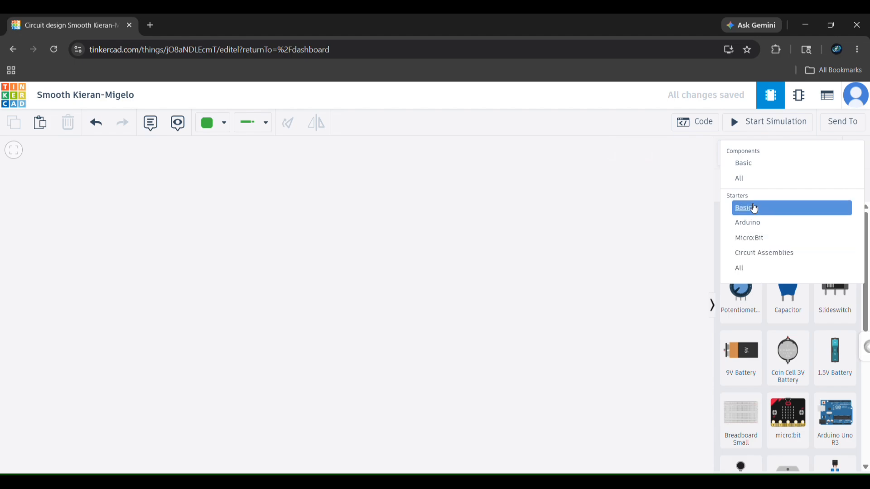
pyautogui.click(744, 164)
pyautogui.click(775, 163)
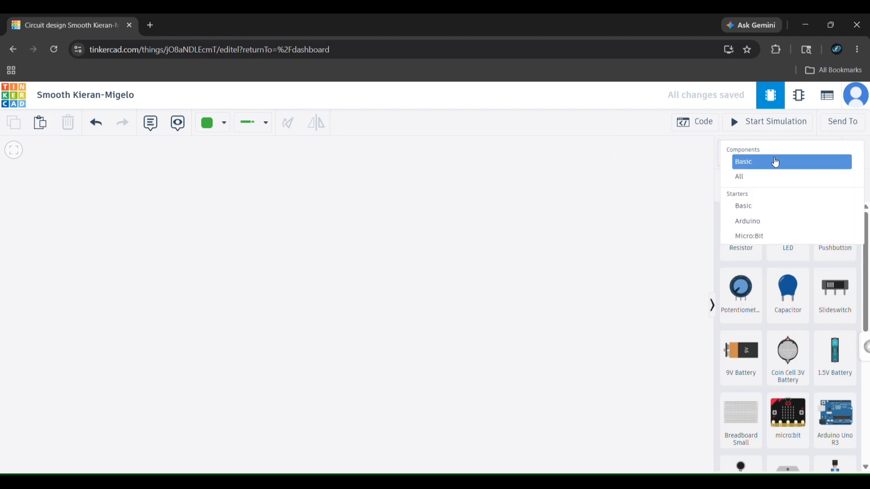
pyautogui.click(754, 178)
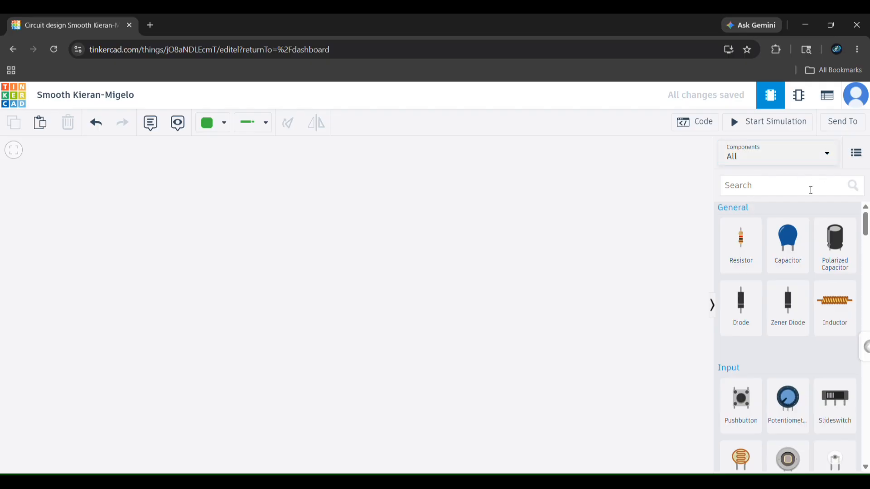
# Look through the full component library down to the logic chips and back to the General section, and activate the component search
pyautogui.scroll(-10, 806, 258)
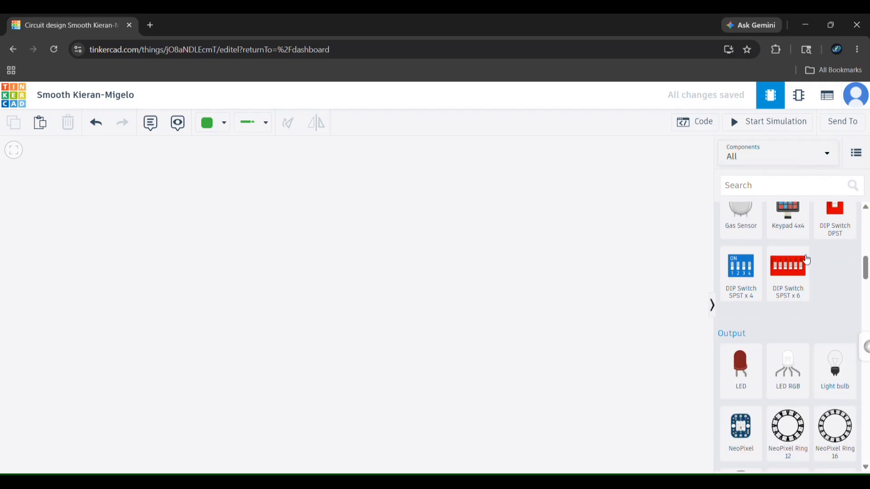
pyautogui.scroll(-10, 807, 259)
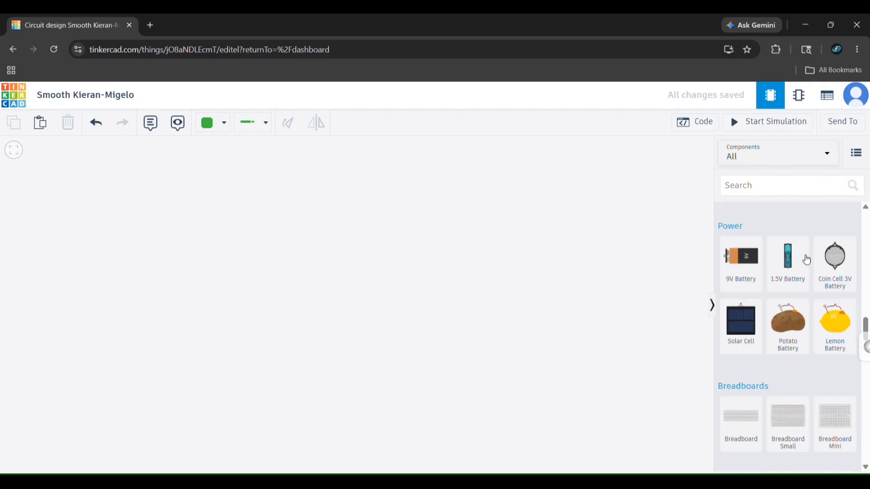
pyautogui.scroll(-15, 807, 259)
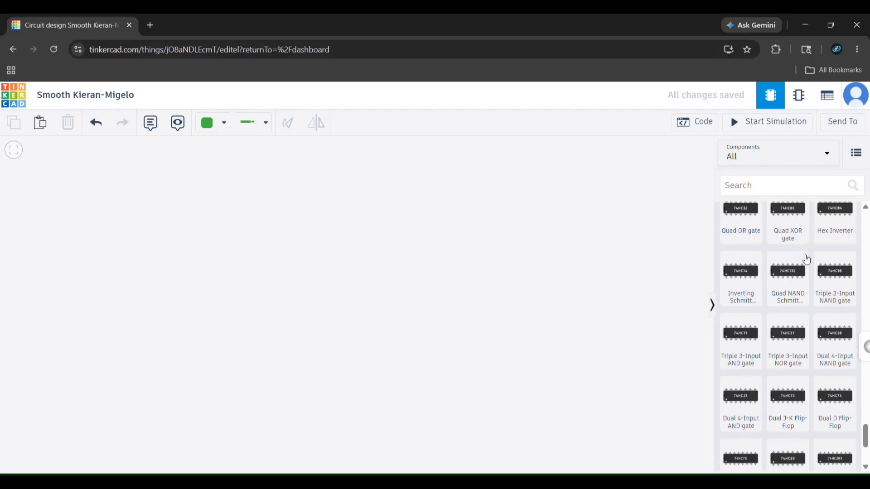
pyautogui.scroll(-3, 807, 260)
pyautogui.scroll(2, 807, 260)
pyautogui.scroll(-2, 807, 260)
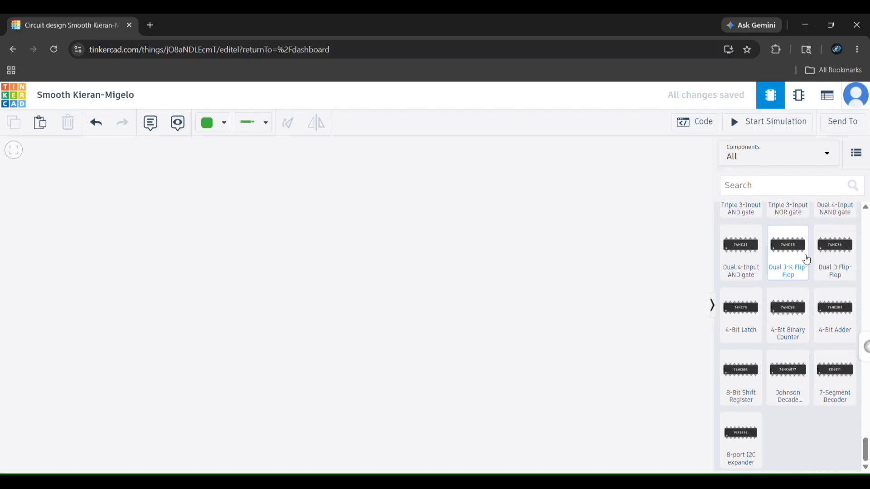
pyautogui.scroll(20, 807, 259)
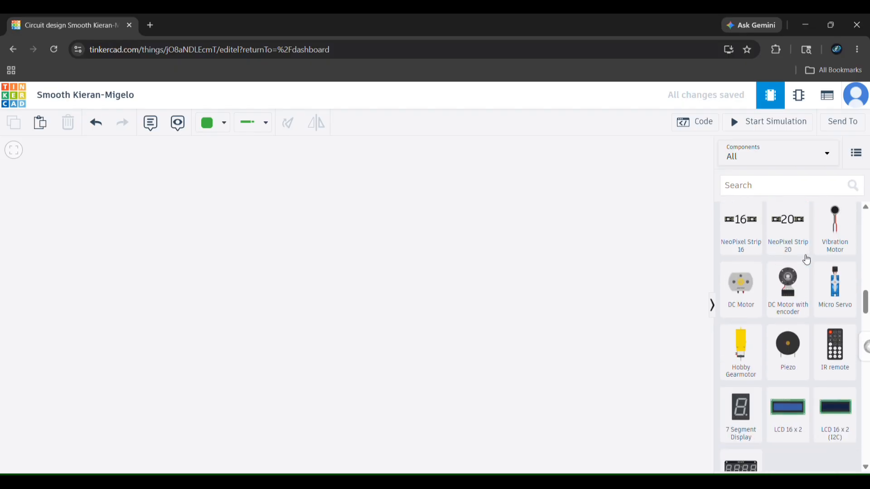
pyautogui.scroll(10, 807, 260)
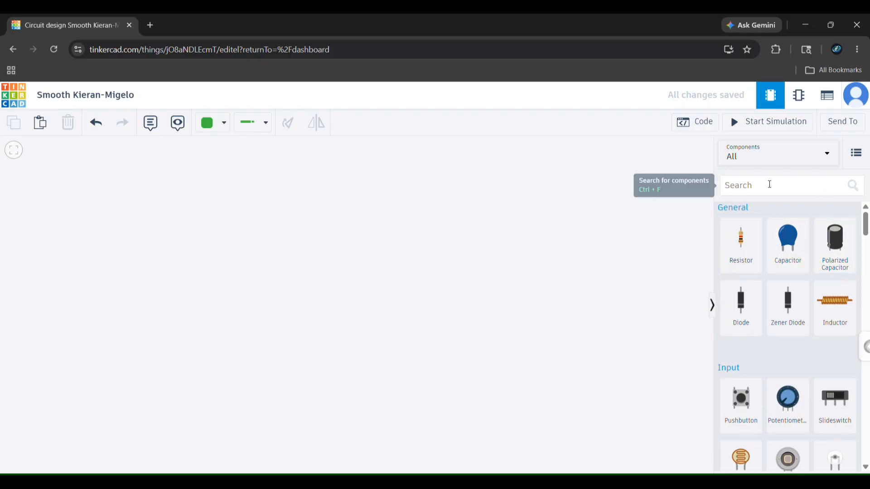
pyautogui.click(799, 191)
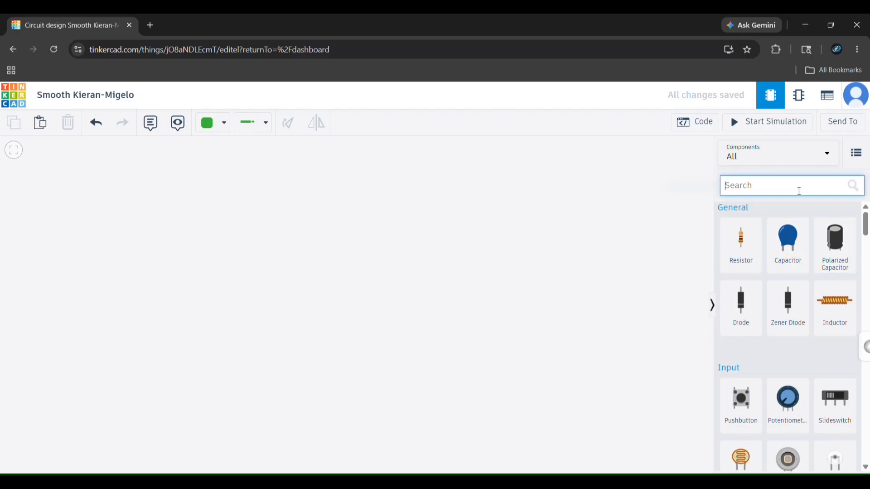
# Search the component library for npn, view the matching transistor components, and clear the search
pyautogui.write('npn')
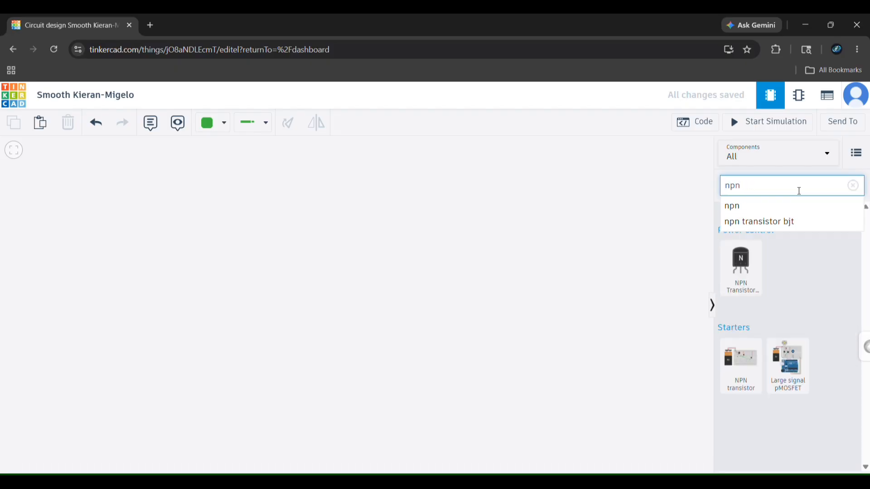
pyautogui.click(768, 206)
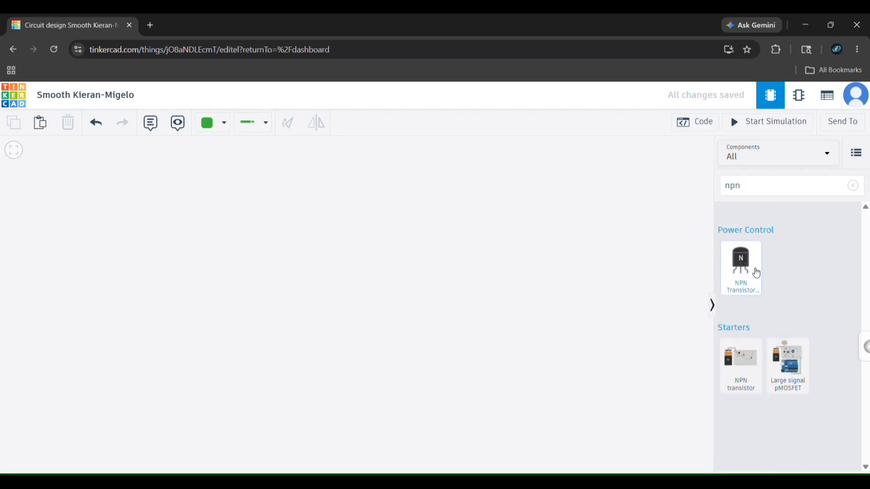
pyautogui.click(860, 184)
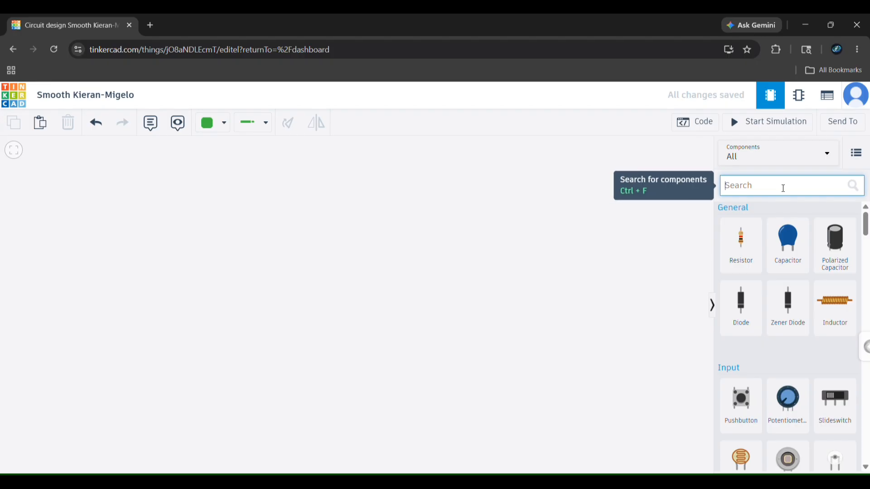
# Find the 9V battery in the component library and place it in the left half of the empty workspace
pyautogui.write('batter')
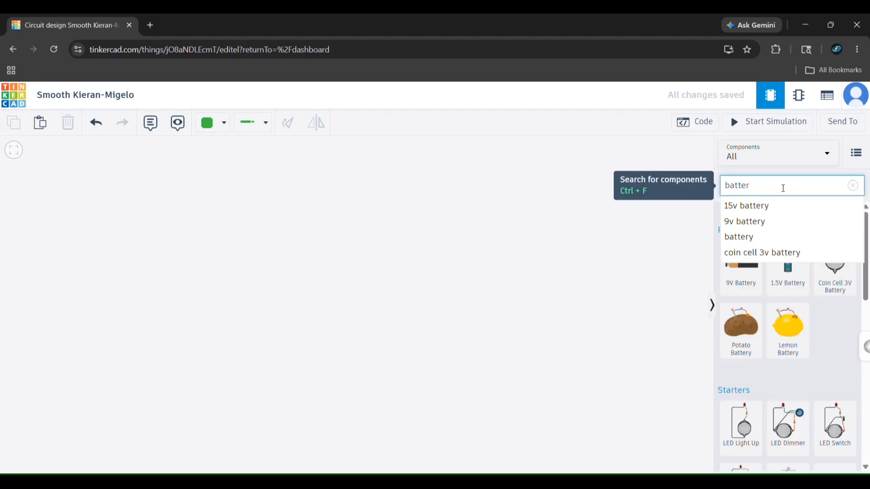
pyautogui.click(776, 220)
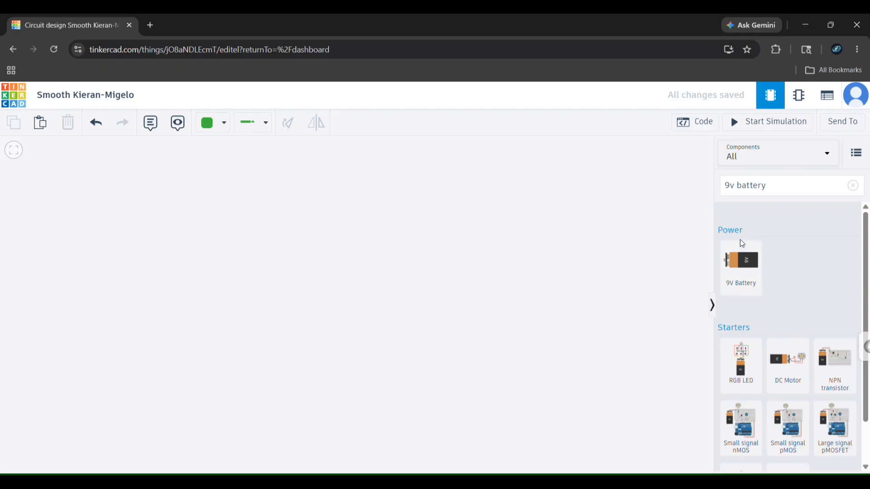
pyautogui.moveTo(738, 276); pyautogui.dragTo(176, 287)
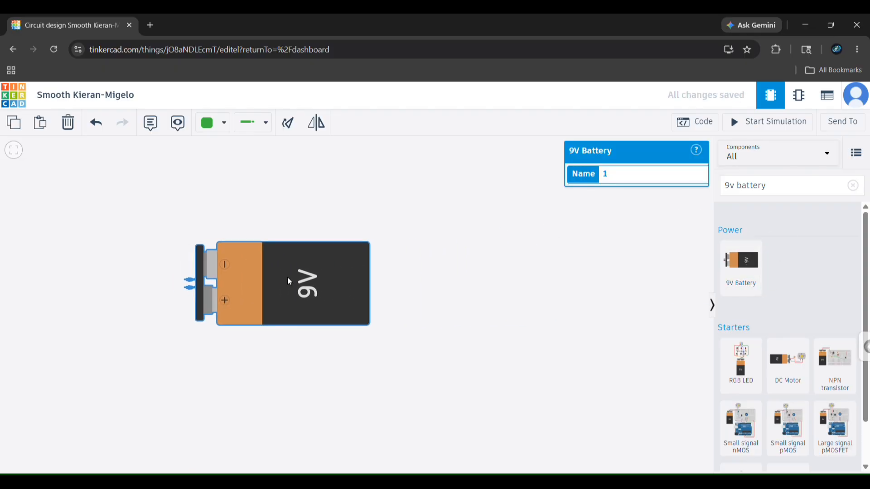
pyautogui.moveTo(290, 282); pyautogui.dragTo(257, 290)
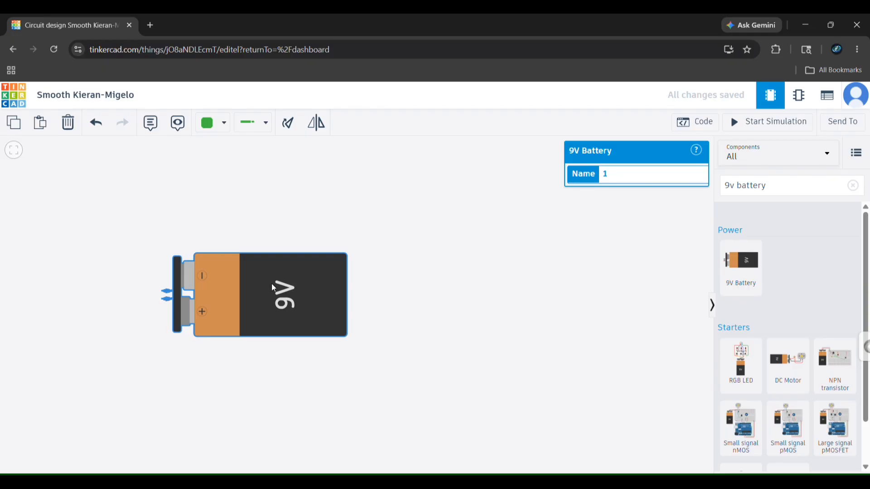
pyautogui.scroll(3, 241, 284)
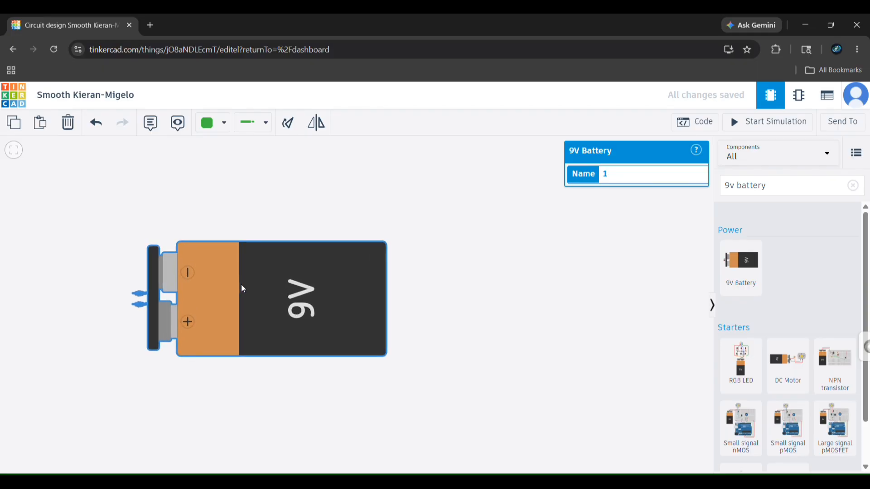
pyautogui.scroll(-1, 241, 285)
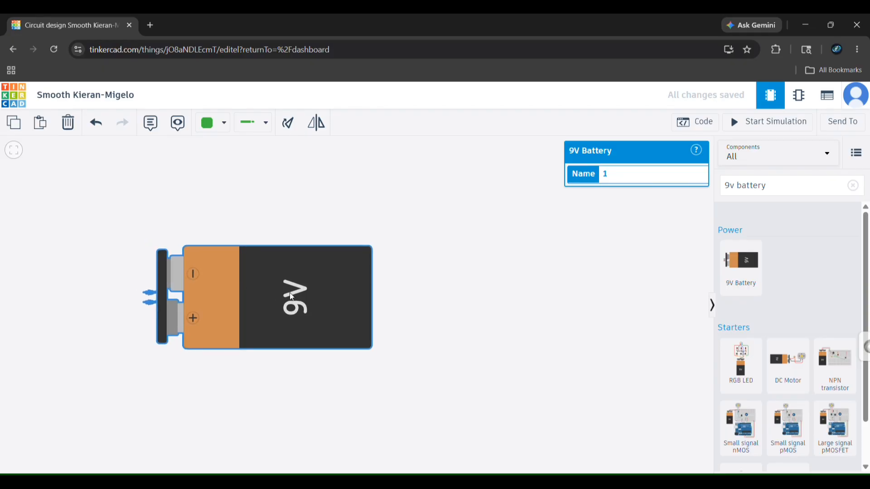
pyautogui.moveTo(203, 276); pyautogui.dragTo(222, 289)
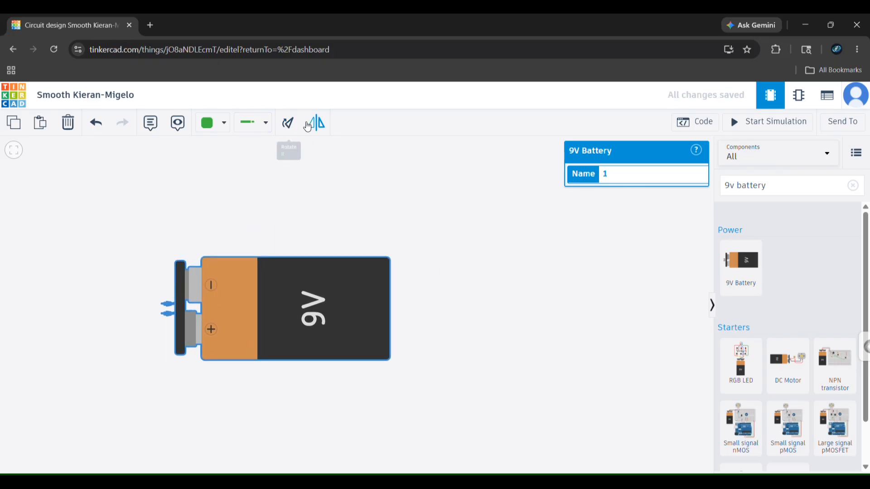
# Rotate the 9V battery by 180 degrees so its terminals face right, and move it fully back into the workspace
pyautogui.click(293, 133)
pyautogui.click(293, 133)
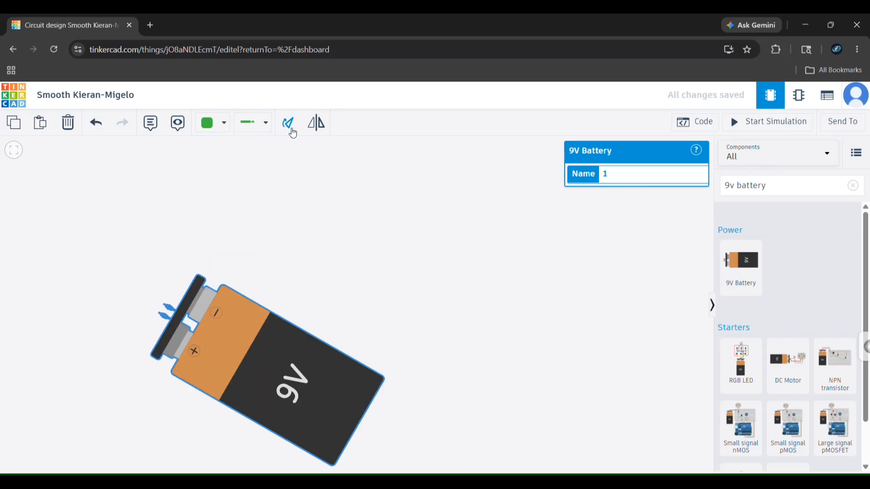
pyautogui.click(293, 134)
pyautogui.click(293, 133)
pyautogui.click(293, 133)
pyautogui.click(294, 133)
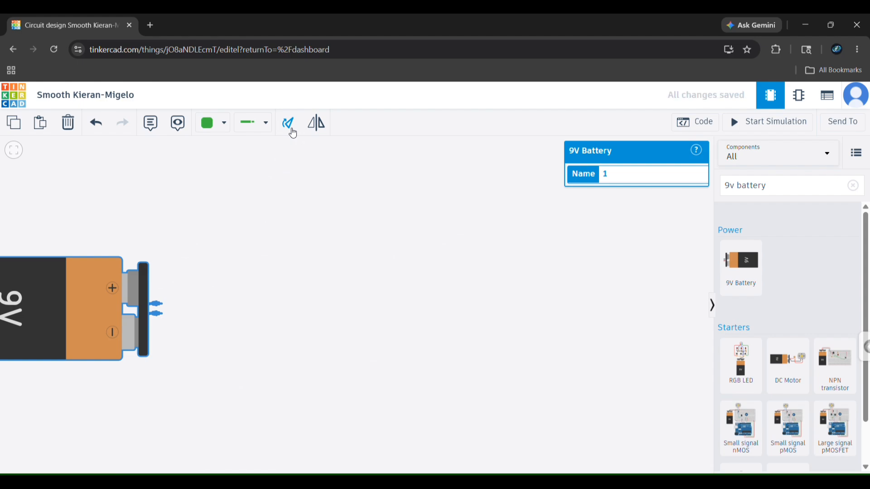
pyautogui.moveTo(57, 291); pyautogui.dragTo(212, 282)
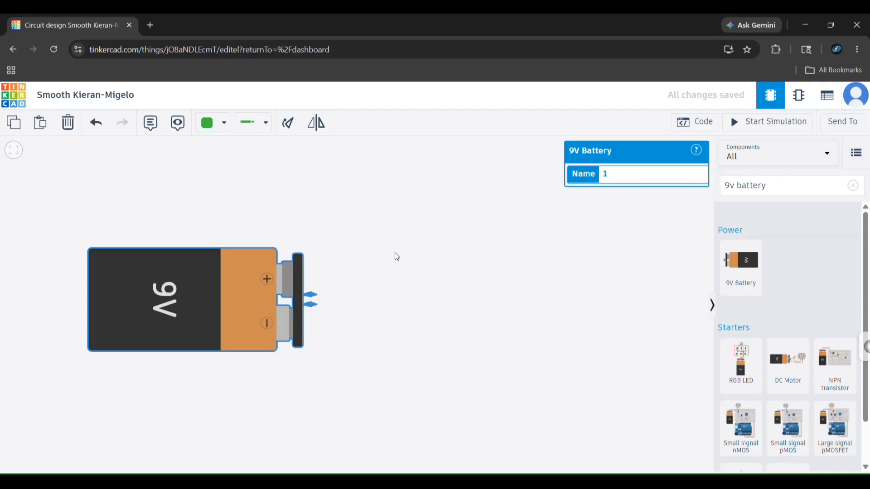
# Rotate the 9V battery through a full 360-degree turn and deselect it
pyautogui.press('r')
pyautogui.press('r')
pyautogui.press('r')
pyautogui.press('r')
pyautogui.press('r')
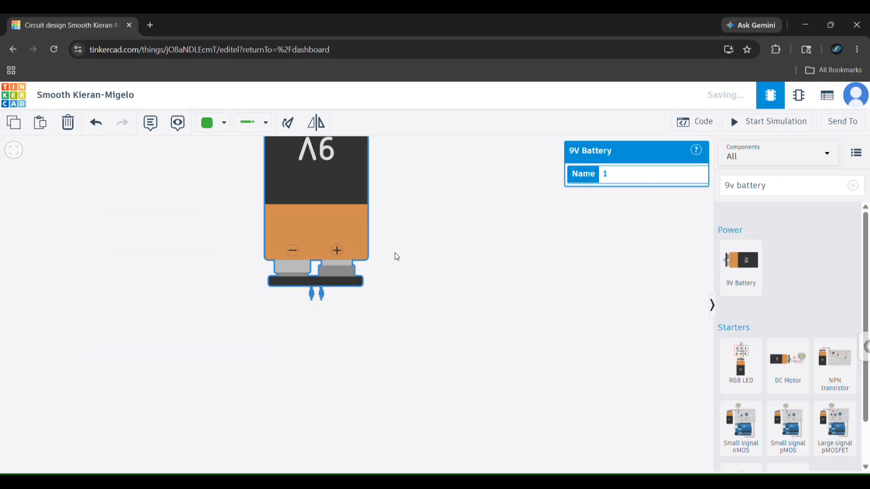
pyautogui.press('r')
pyautogui.press('r')
pyautogui.press('r')
pyautogui.press('r')
pyautogui.press('r')
pyautogui.press('r')
pyautogui.press('r')
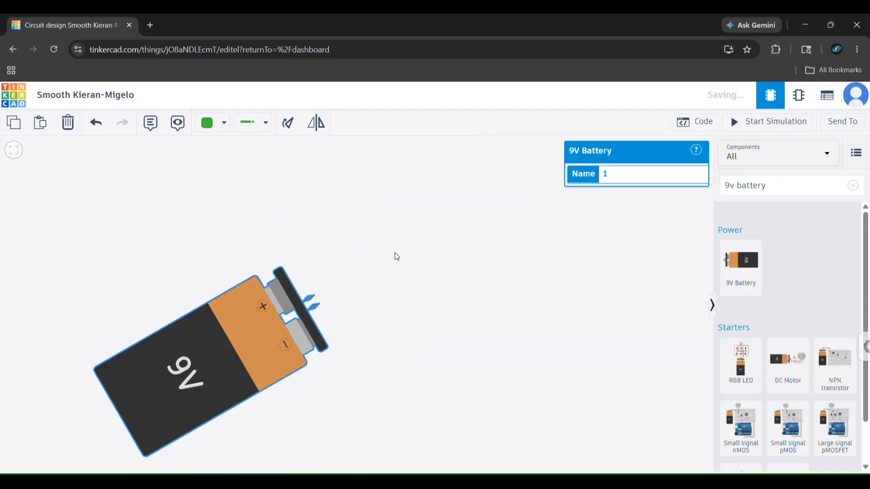
pyautogui.click(396, 257)
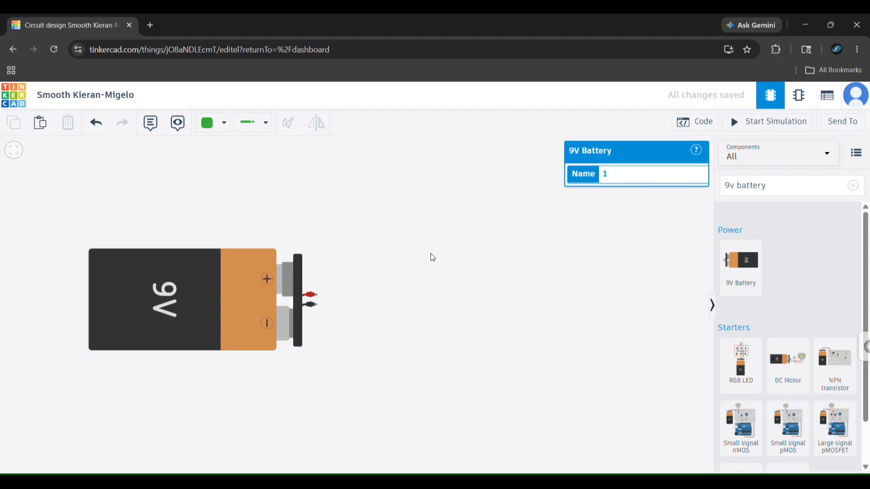
# Enlarge the view of the 9V battery and reposition it near the left edge of the workspace
pyautogui.moveTo(233, 305); pyautogui.dragTo(193, 315)
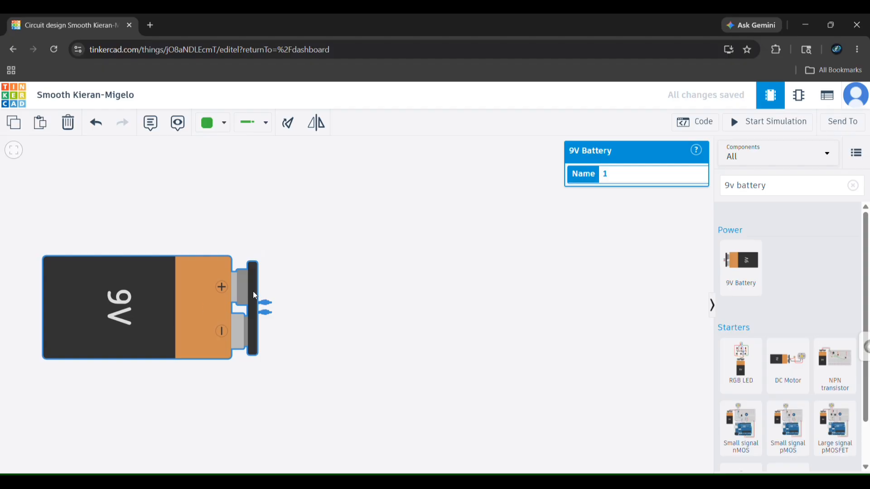
pyautogui.scroll(1, 206, 299)
pyautogui.scroll(1, 208, 303)
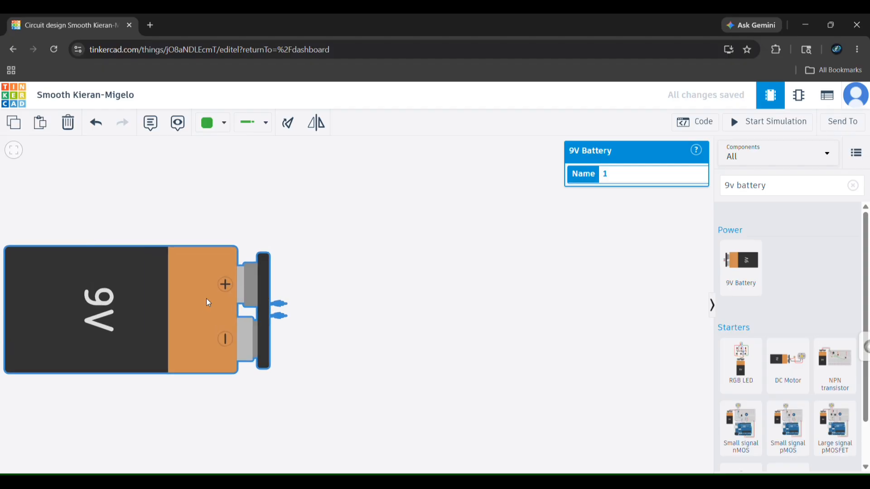
pyautogui.scroll(1, 208, 303)
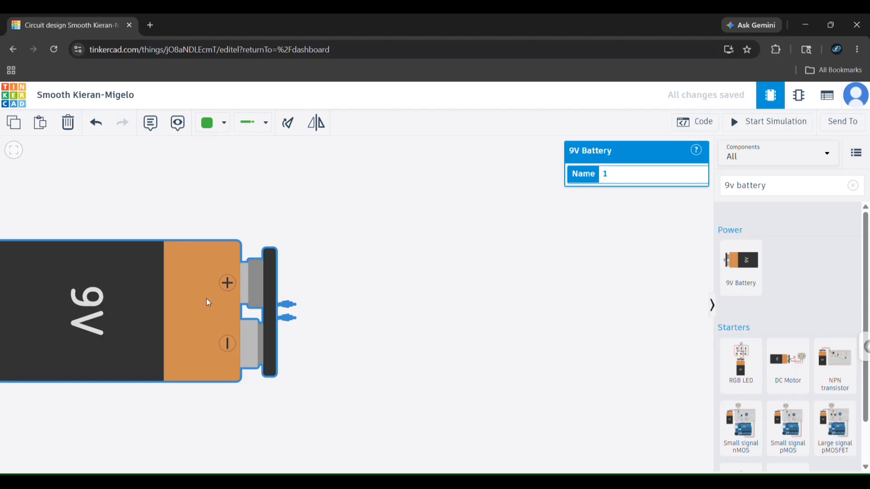
pyautogui.scroll(-2, 207, 301)
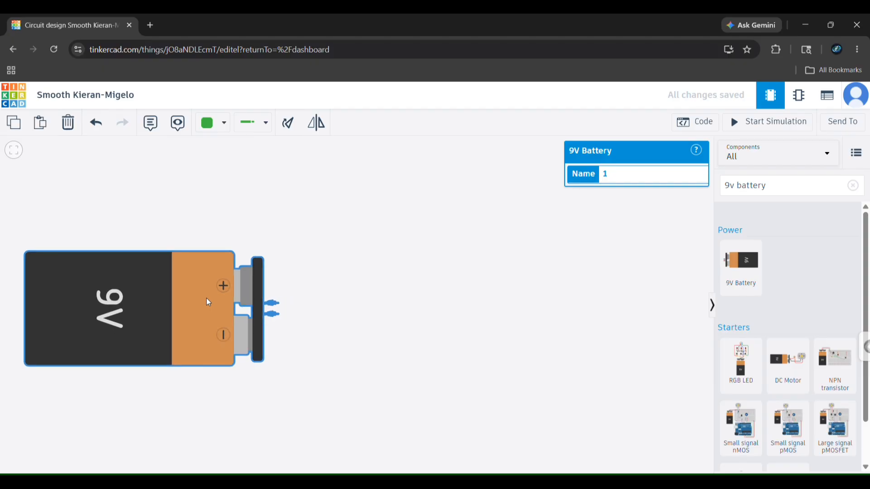
pyautogui.scroll(-2, 211, 303)
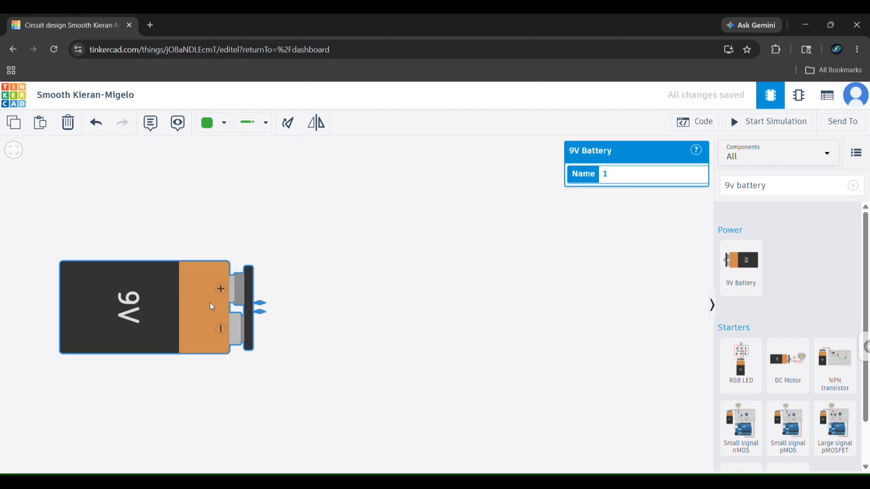
pyautogui.scroll(2, 210, 303)
pyautogui.scroll(1, 210, 303)
pyautogui.moveTo(210, 302); pyautogui.dragTo(268, 293)
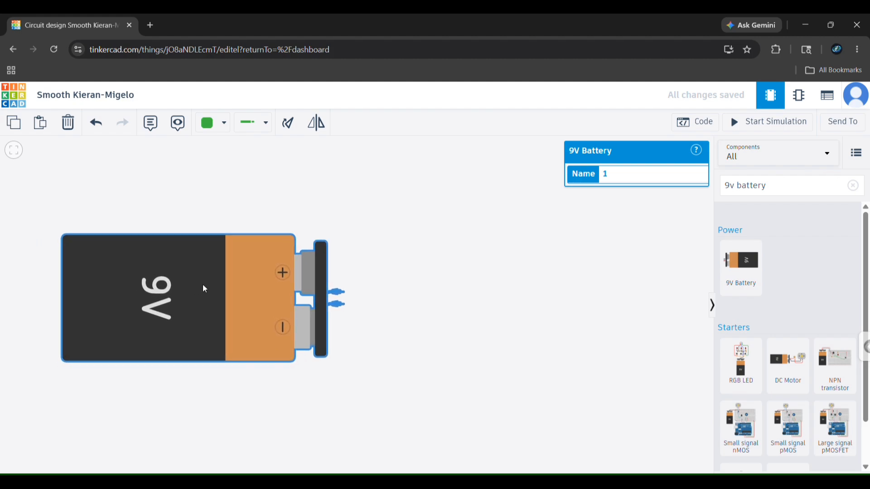
pyautogui.moveTo(177, 284); pyautogui.dragTo(148, 281)
pyautogui.click(502, 262)
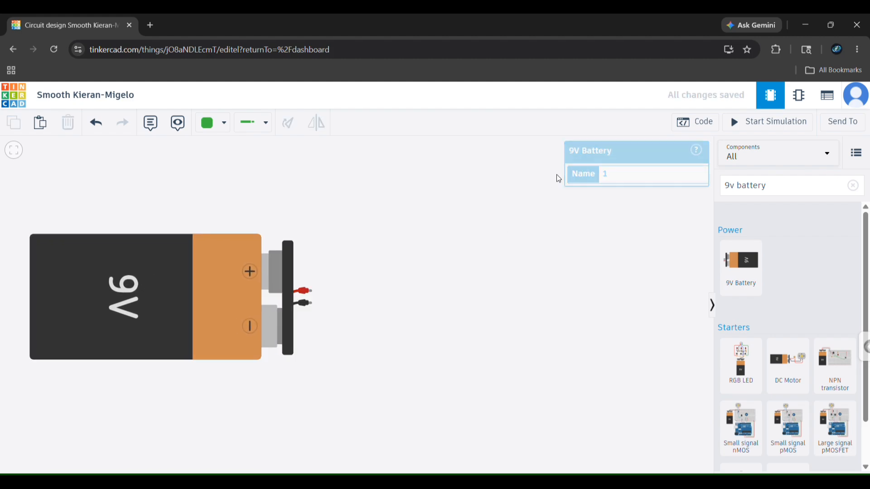
# Rename the 9V battery as B1
pyautogui.click(151, 285)
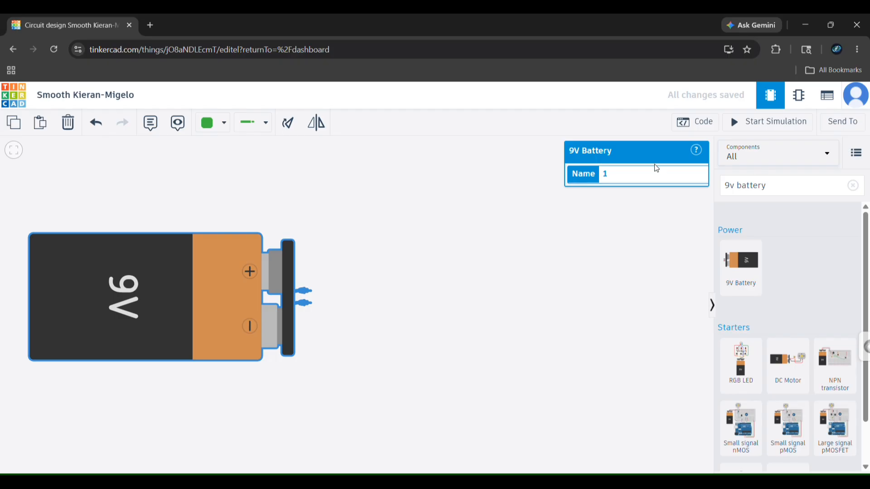
pyautogui.click(306, 278)
pyautogui.click(206, 289)
pyautogui.click(632, 182)
pyautogui.press('BackSpace')
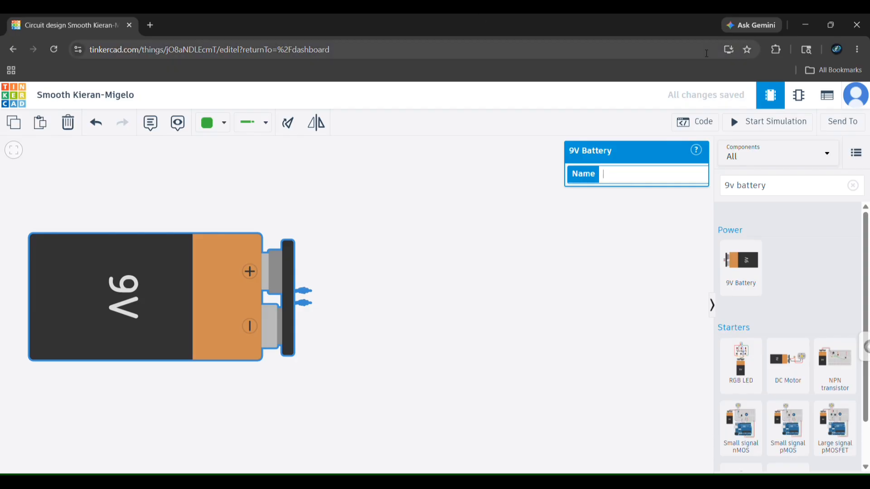
pyautogui.write('B1')
pyautogui.click(669, 220)
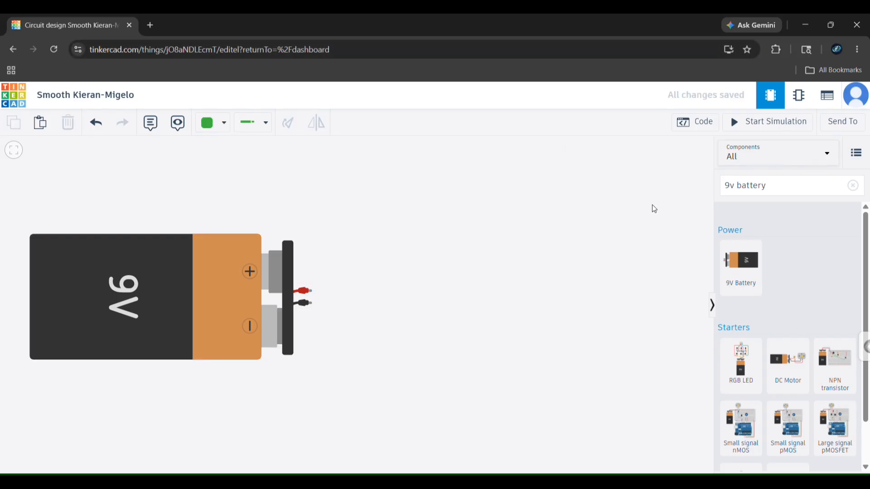
# Search the component library for led and place a standard LED to the right of the battery's terminals
pyautogui.click(852, 185)
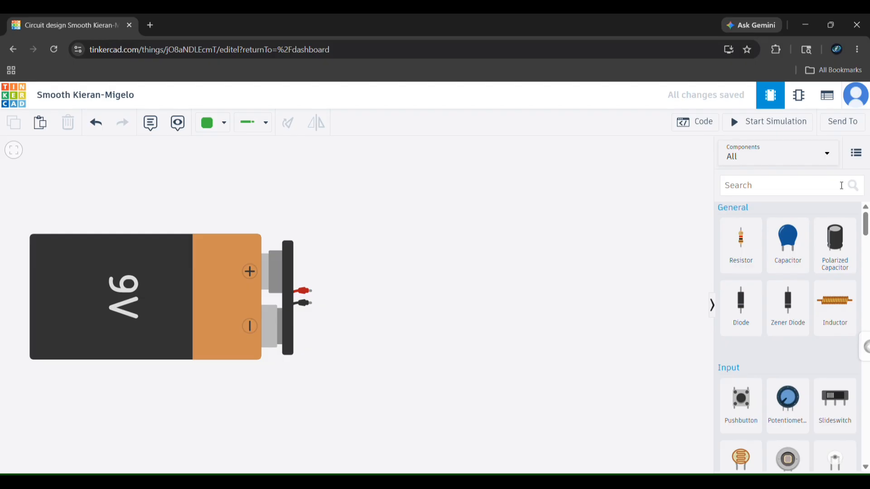
pyautogui.click(787, 187)
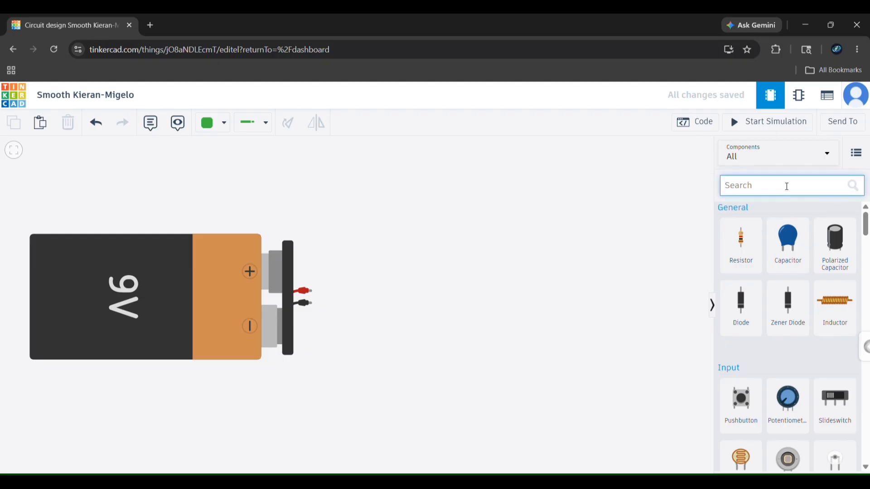
pyautogui.write('led')
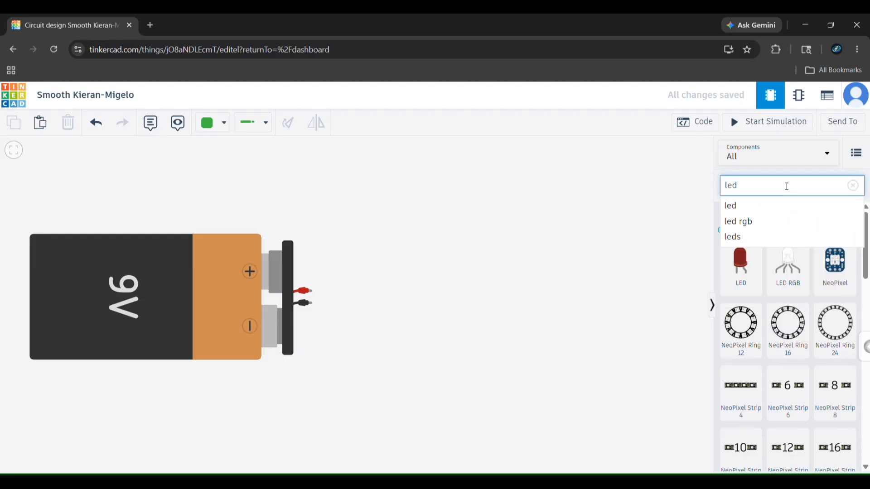
pyautogui.click(774, 207)
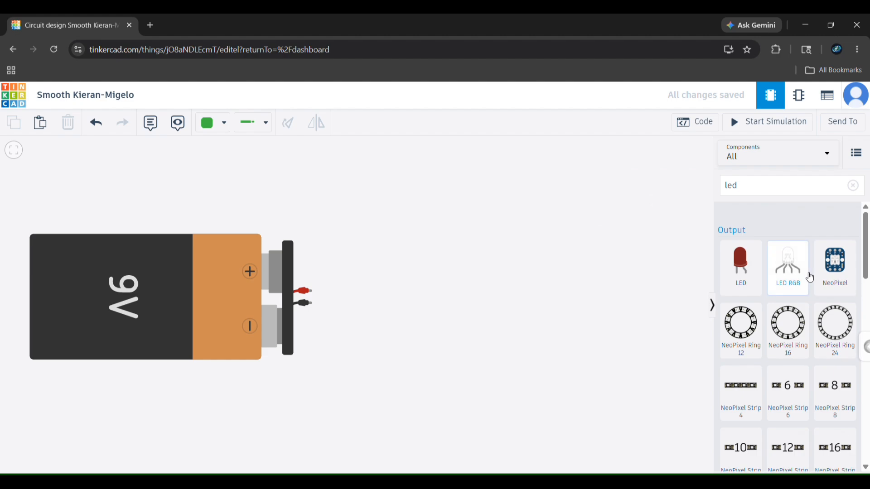
pyautogui.scroll(-10, 811, 277)
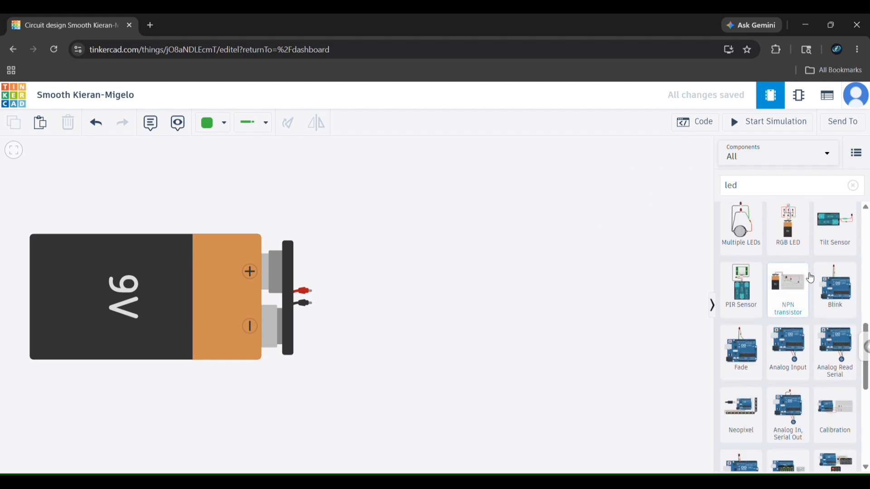
pyautogui.scroll(-5, 810, 278)
pyautogui.scroll(15, 809, 277)
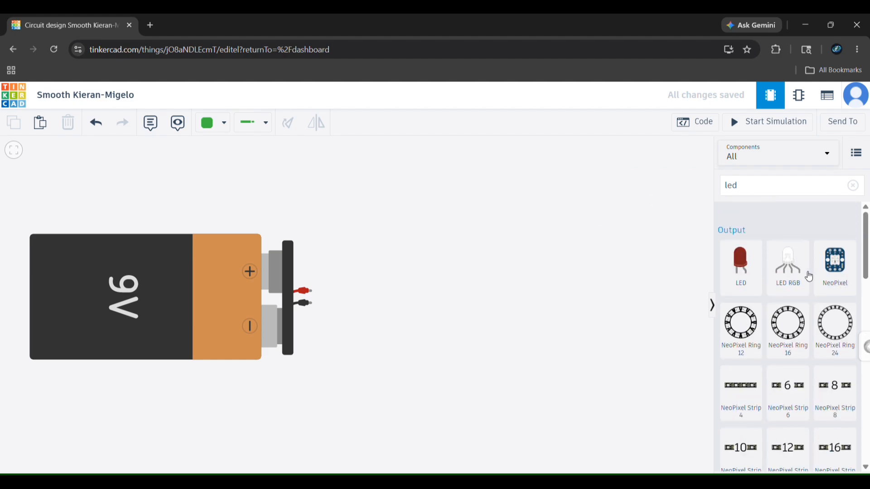
pyautogui.moveTo(760, 269); pyautogui.dragTo(418, 254)
pyautogui.click(485, 246)
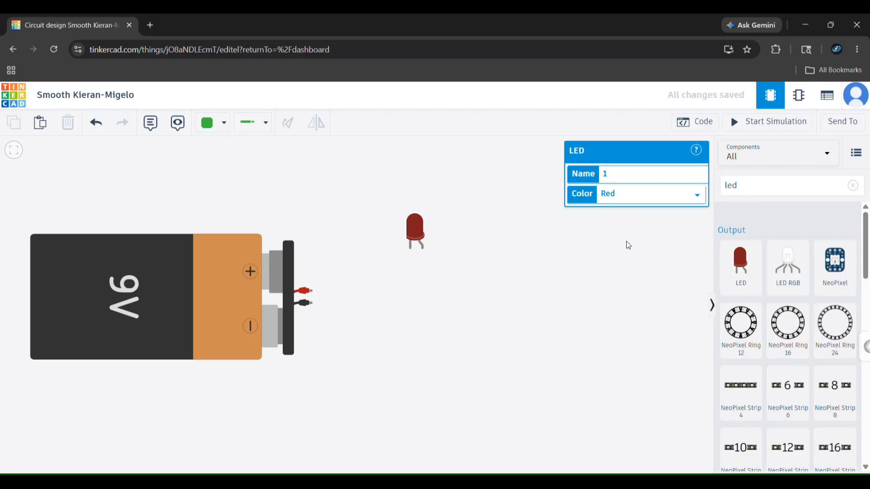
# Name the LED LED1 and change its color to green
pyautogui.click(414, 231)
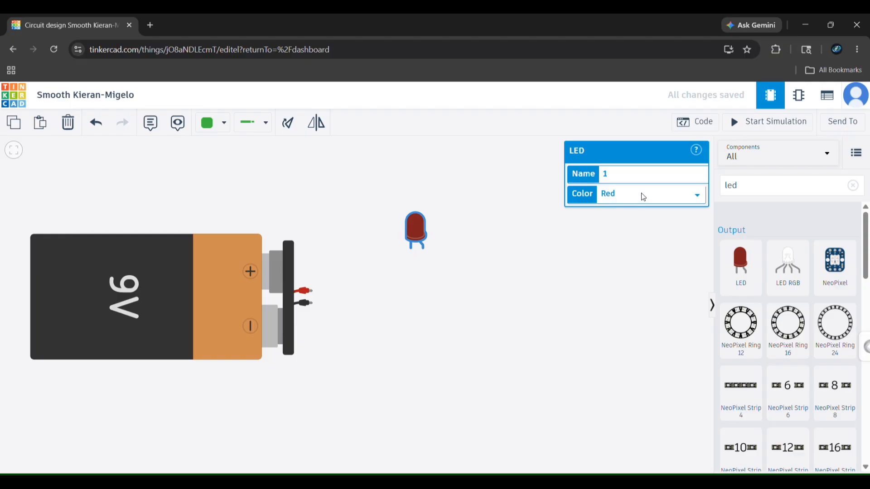
pyautogui.press('BackSpace')
pyautogui.write('LED1')
pyautogui.click(627, 208)
pyautogui.click(557, 260)
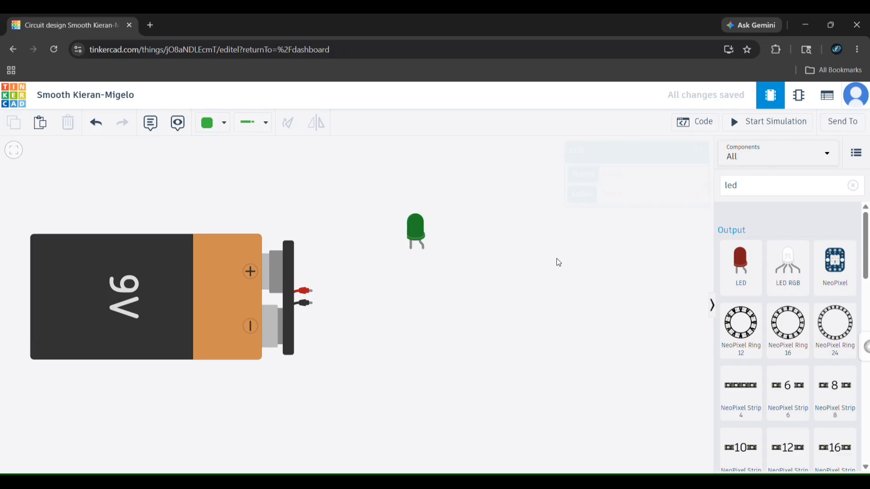
pyautogui.moveTo(407, 233); pyautogui.dragTo(400, 207)
pyautogui.click(408, 215)
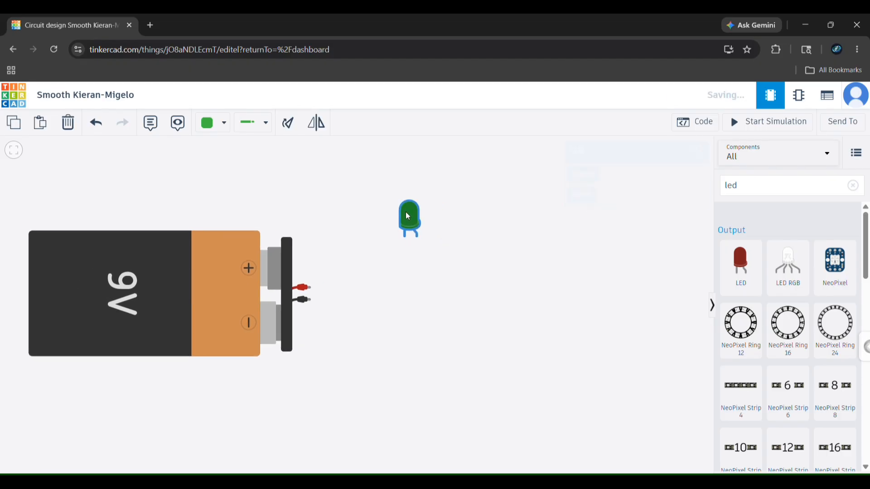
pyautogui.click(537, 196)
pyautogui.moveTo(443, 212); pyautogui.dragTo(437, 213)
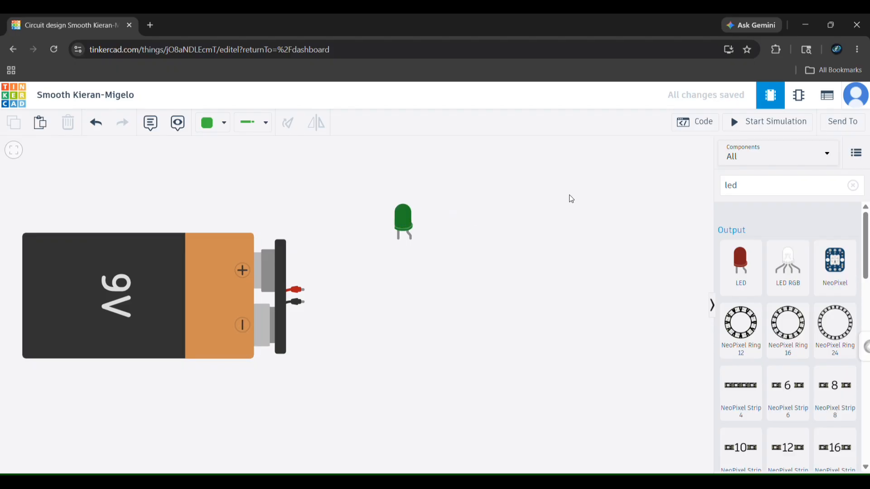
pyautogui.click(416, 231)
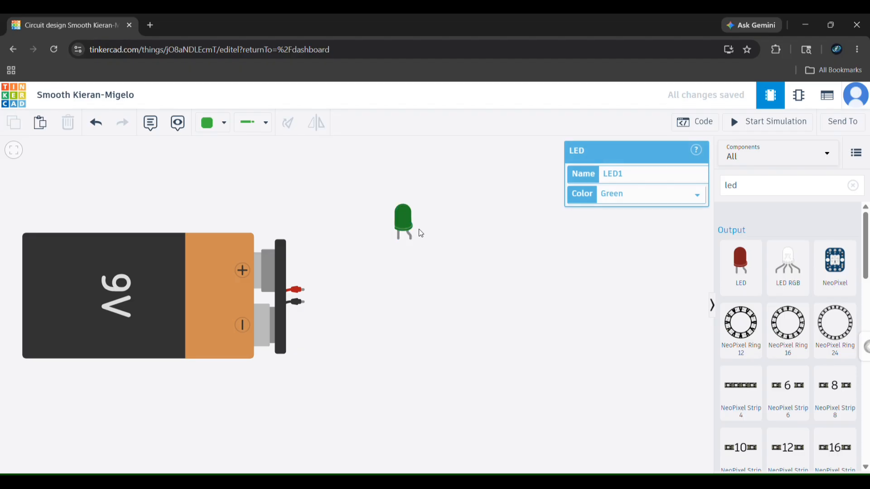
pyautogui.click(421, 234)
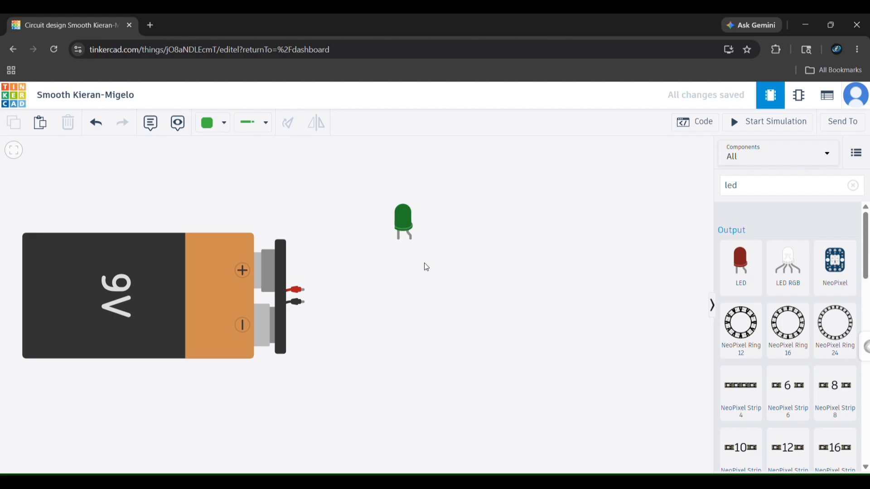
# Mirror the green LED horizontally so its bent lead faces the battery
pyautogui.click(405, 220)
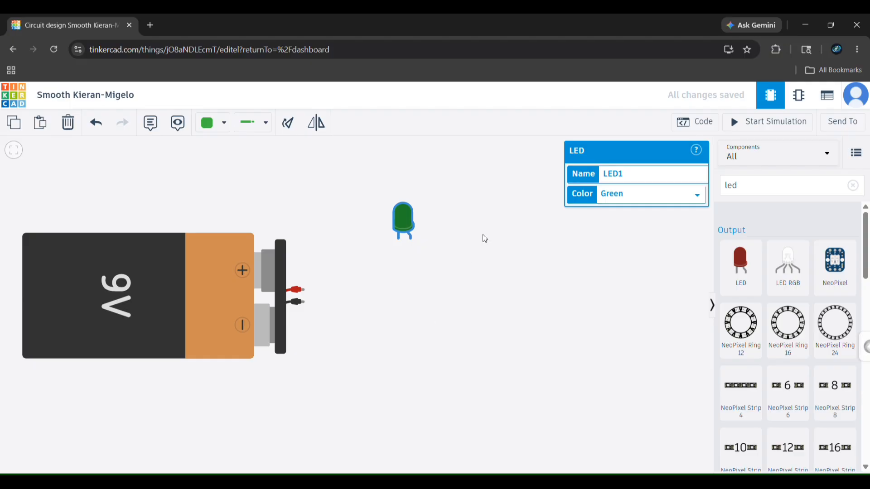
pyautogui.press('Right')
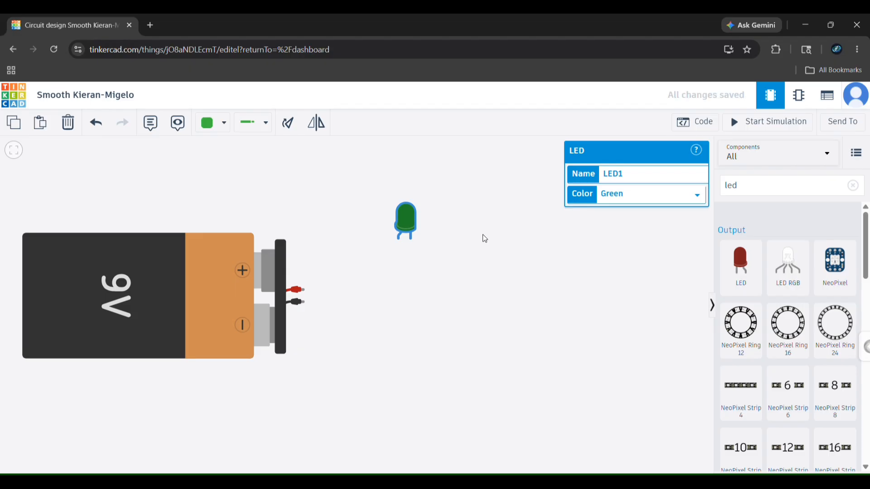
pyautogui.press('Left')
pyautogui.press('Right')
pyautogui.click(483, 235)
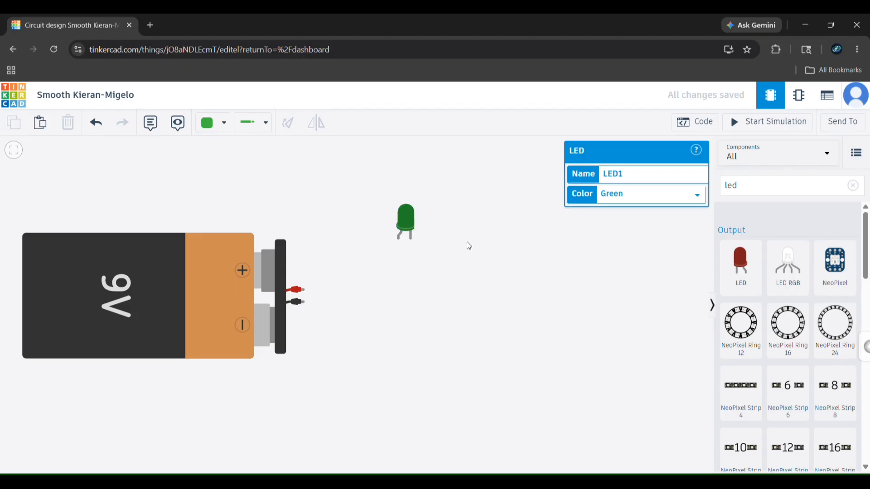
pyautogui.click(416, 221)
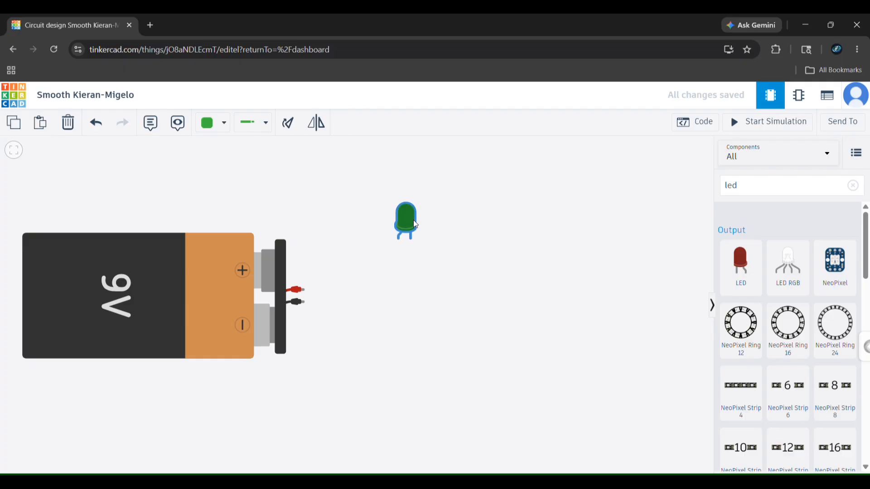
pyautogui.click(322, 131)
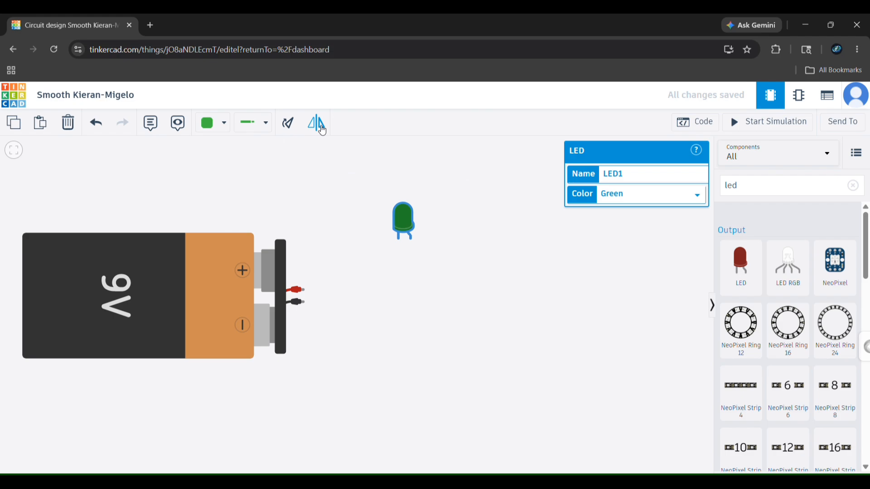
pyautogui.click(419, 283)
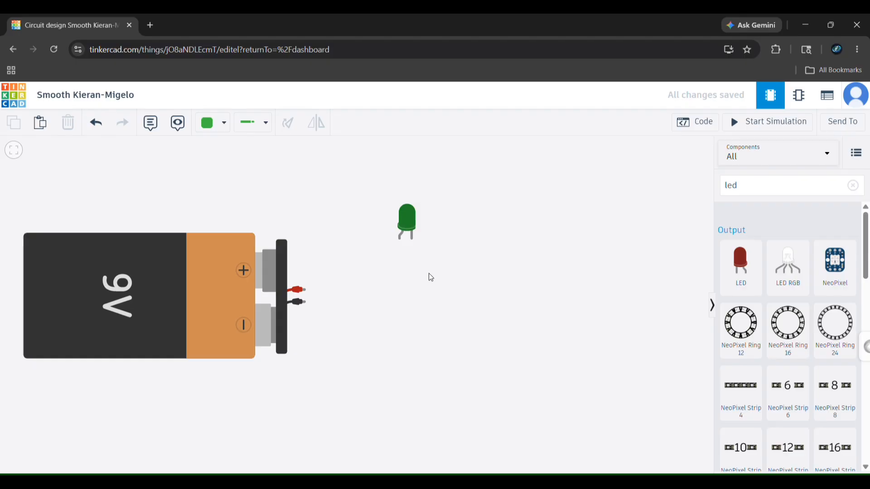
# Clear the component search and place a resistor between the 9V battery and the LED
pyautogui.click(854, 193)
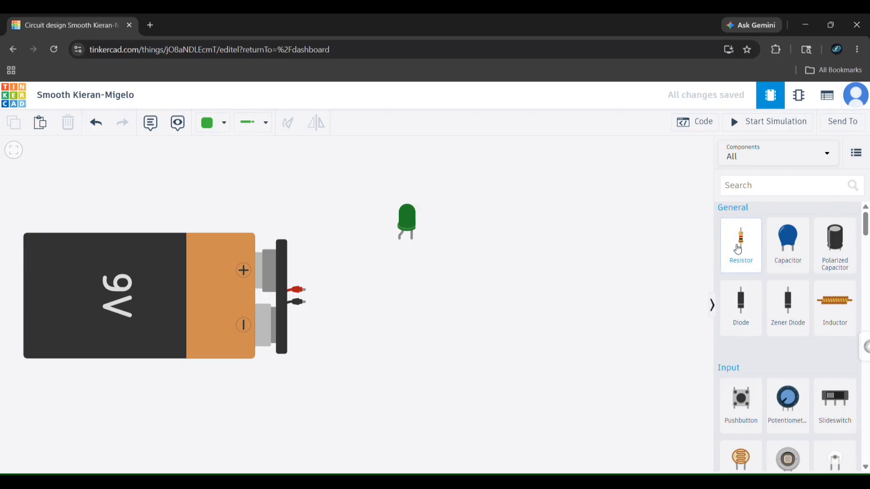
pyautogui.moveTo(738, 250); pyautogui.dragTo(381, 285)
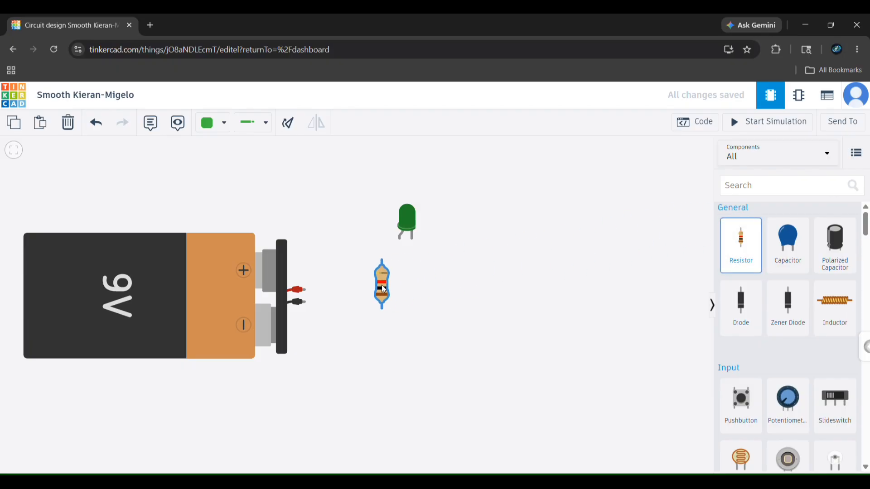
pyautogui.scroll(-1, 377, 280)
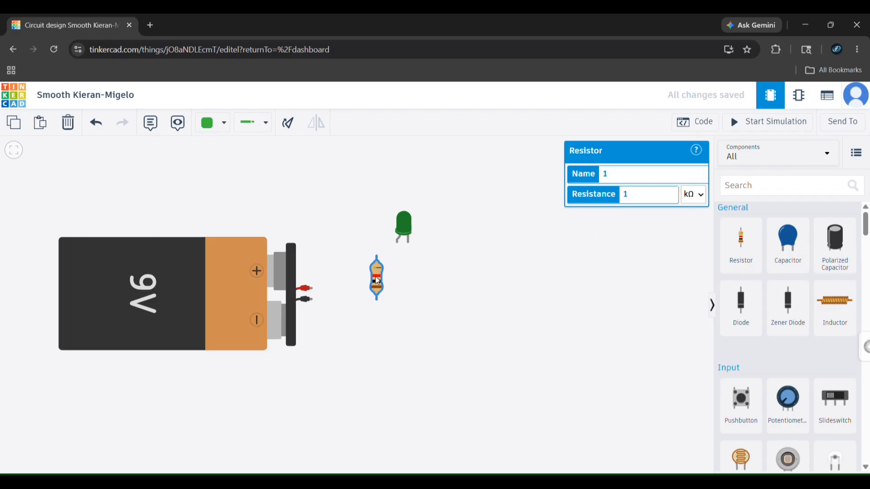
pyautogui.scroll(1, 378, 281)
pyautogui.moveTo(377, 281); pyautogui.dragTo(343, 240)
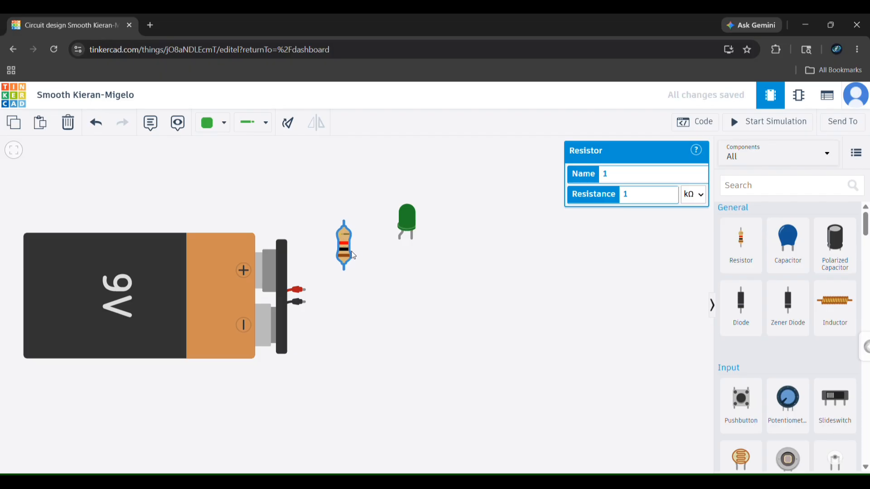
# Rotate the resistor 90 degrees to lie horizontally and move it beside the battery's terminals, below the LED
pyautogui.press('r')
pyautogui.press('r')
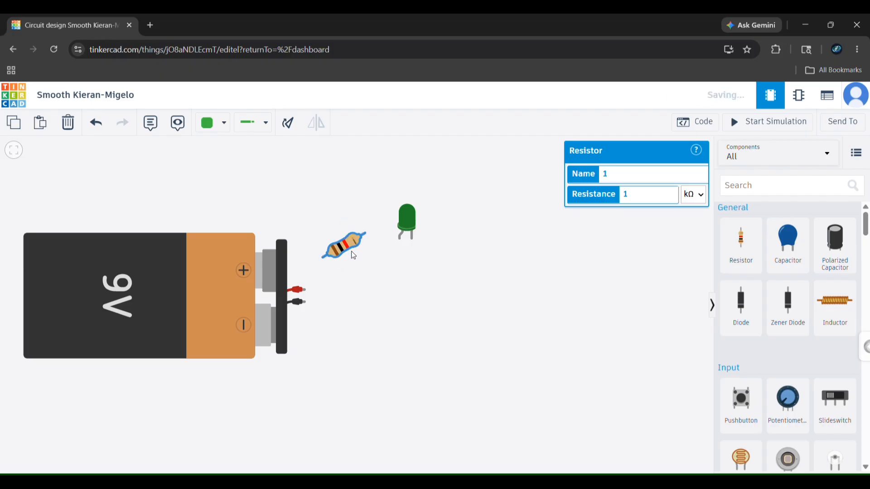
pyautogui.press('r')
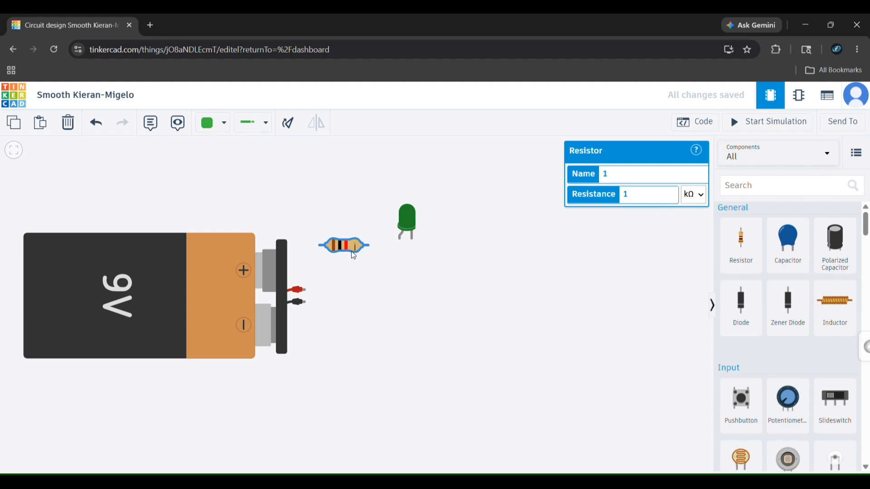
pyautogui.moveTo(354, 256); pyautogui.dragTo(364, 283)
pyautogui.click(344, 318)
pyautogui.click(382, 316)
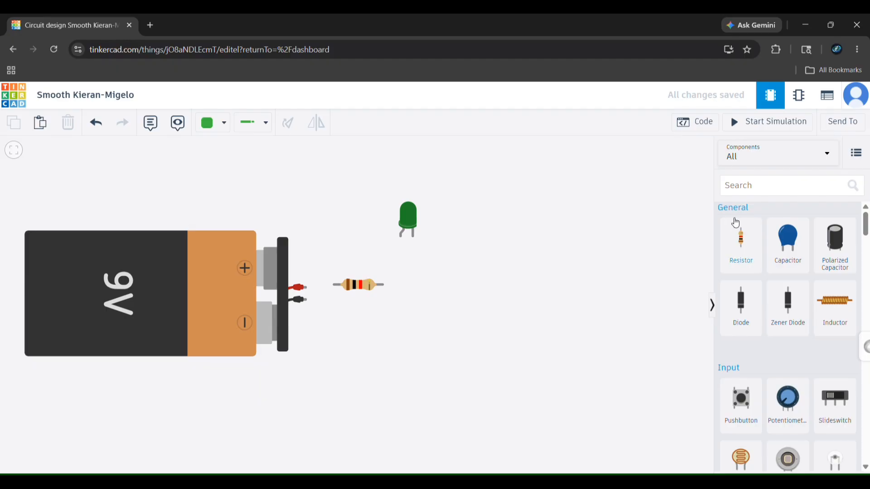
# Search the component library for switch and place a pushbutton, a slideswitch and a DIP Switch DPST on the empty side of the workspace
pyautogui.click(837, 189)
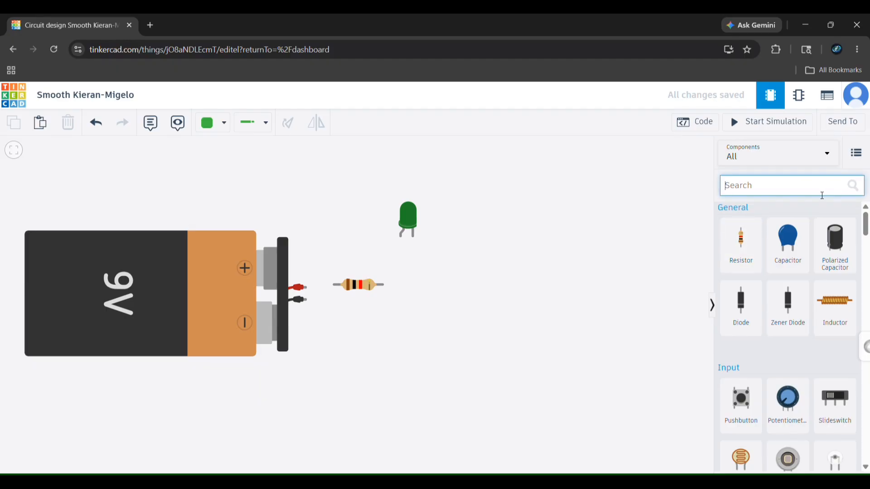
pyautogui.write('sw')
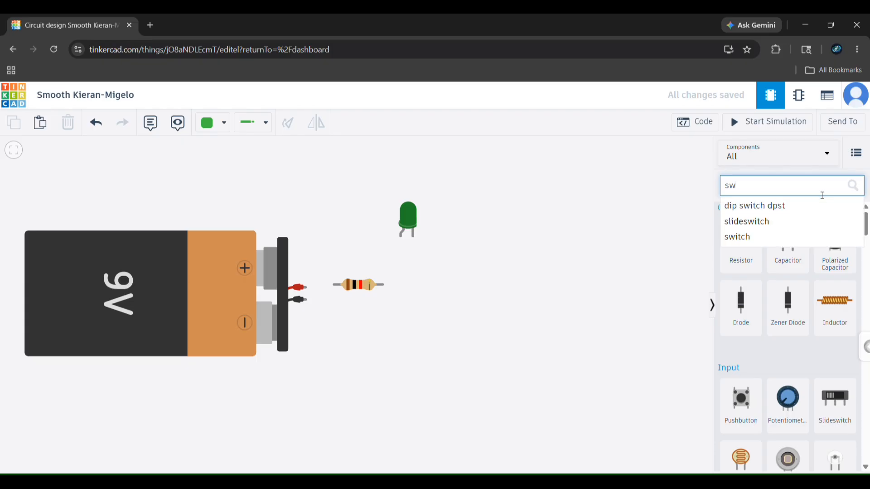
pyautogui.write('itch')
pyautogui.press('Return')
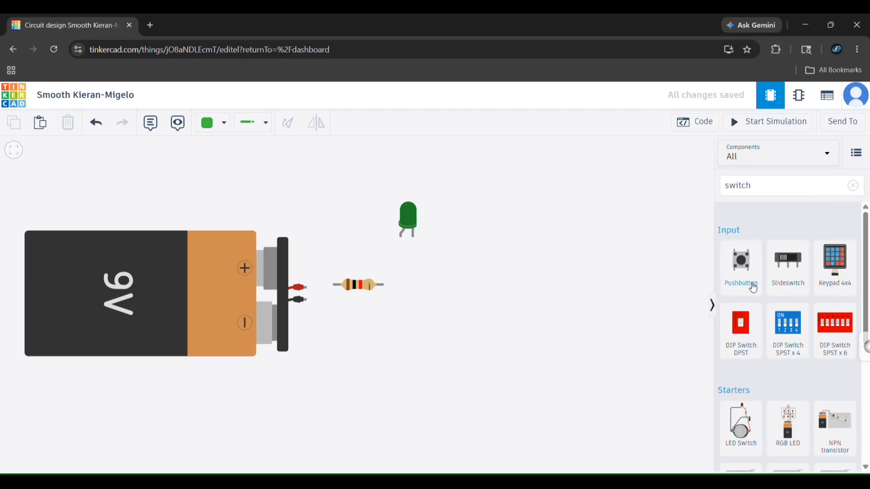
pyautogui.moveTo(763, 262); pyautogui.dragTo(579, 259)
pyautogui.moveTo(789, 251); pyautogui.dragTo(649, 236)
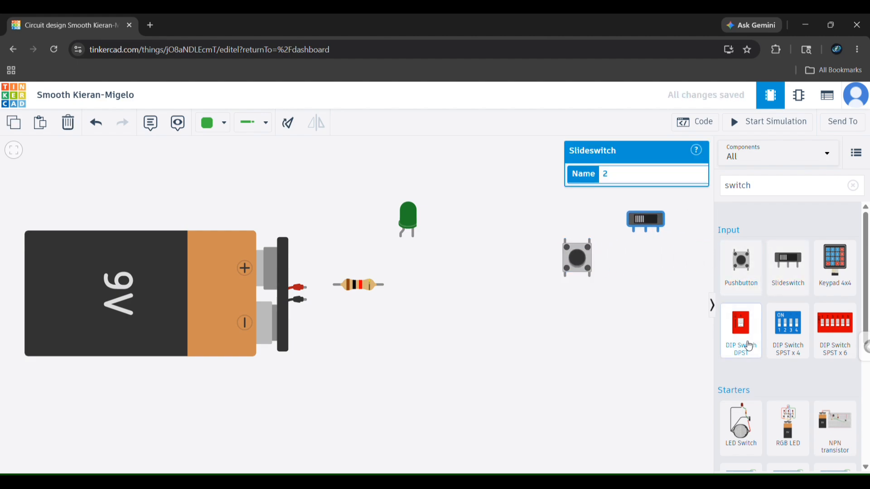
pyautogui.moveTo(742, 324); pyautogui.dragTo(596, 337)
pyautogui.click(532, 354)
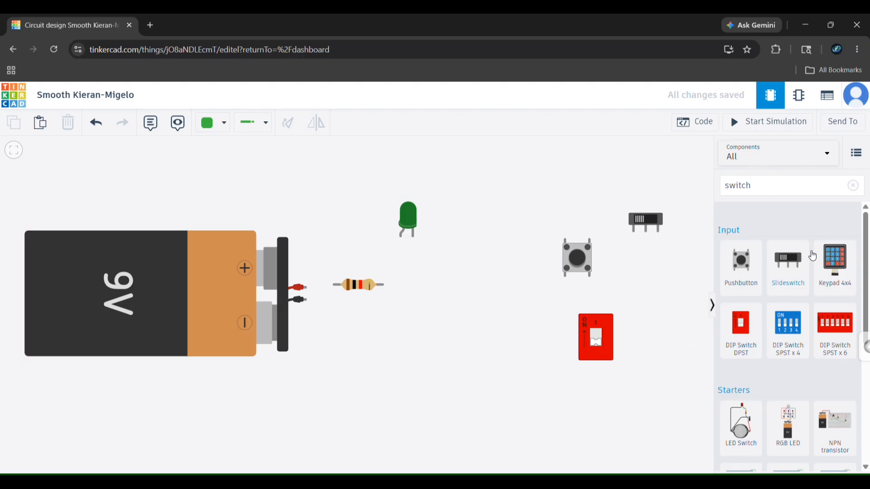
# Collapse the component library and inspect the slideswitch, the pushbutton and the DIP switch one by one
pyautogui.click(712, 306)
pyautogui.click(713, 311)
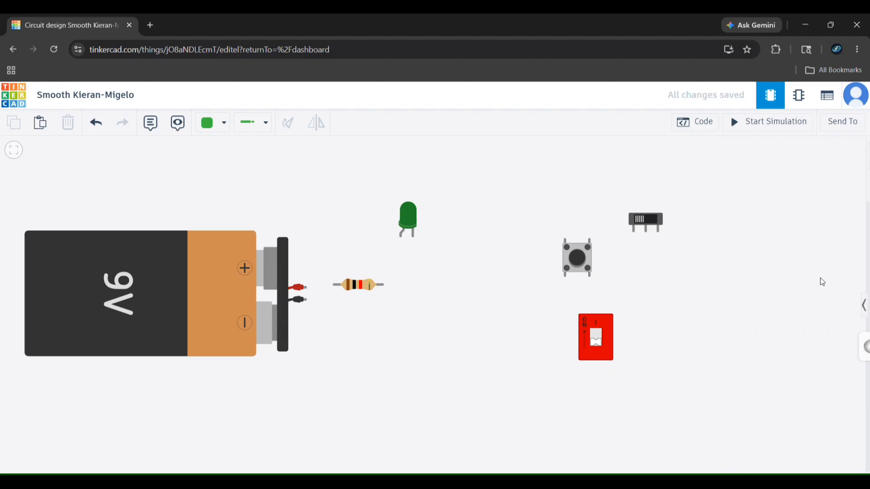
pyautogui.click(640, 222)
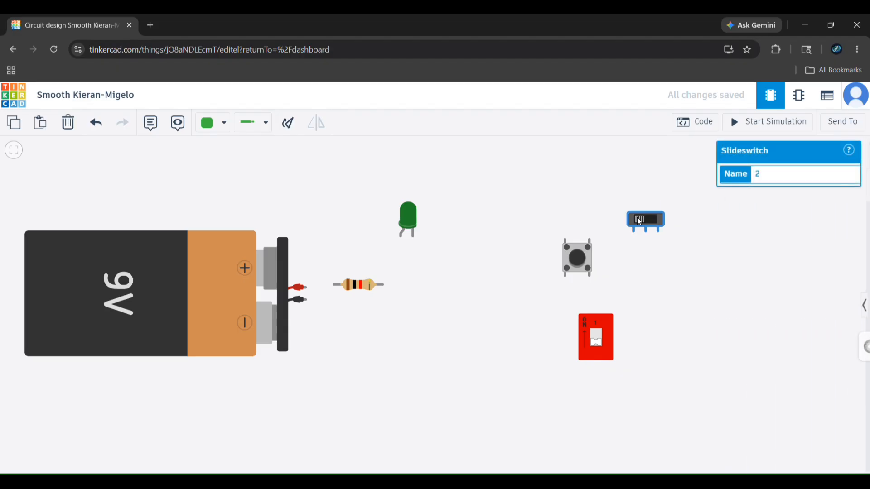
pyautogui.click(589, 257)
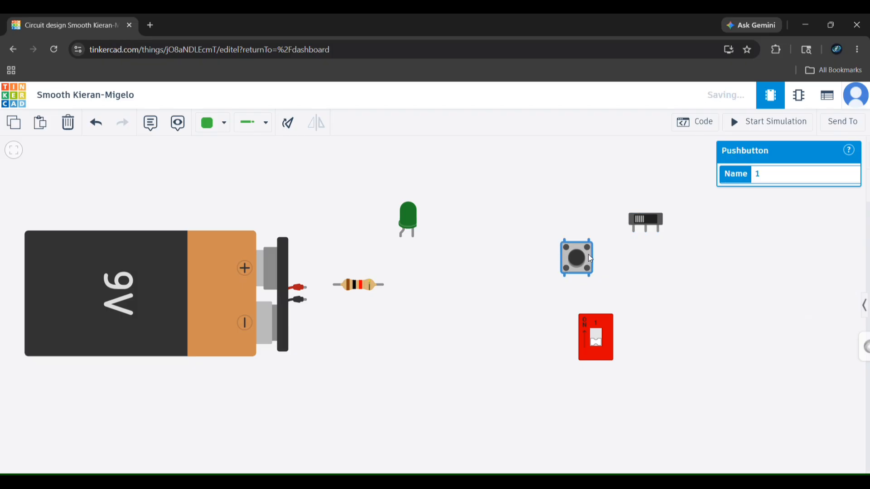
pyautogui.click(594, 340)
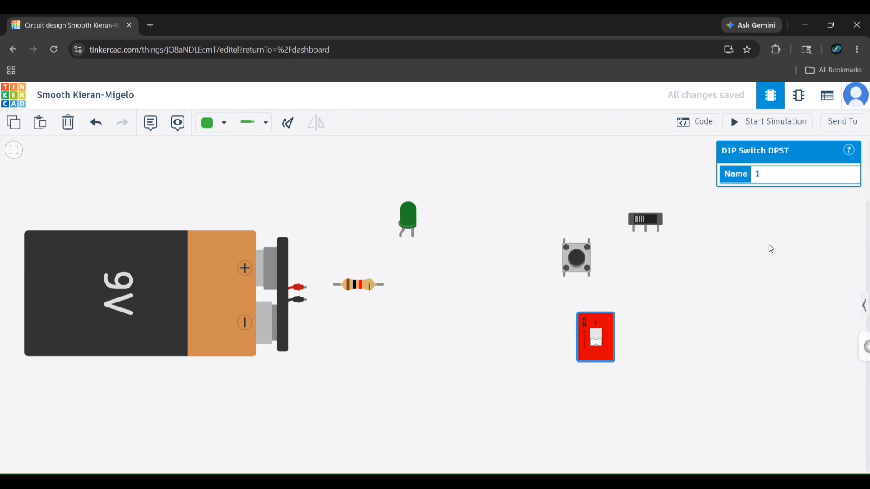
pyautogui.click(710, 217)
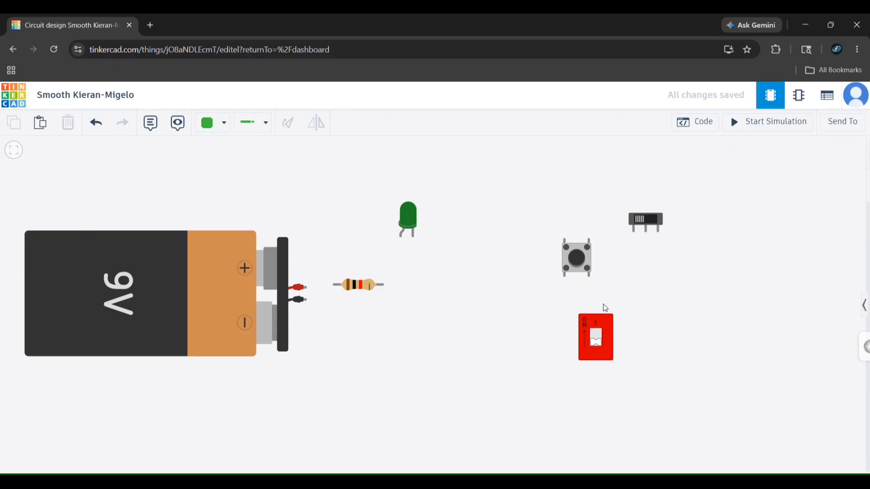
# Delete the DIP switch and the pushbutton, and move the slideswitch below the resistor
pyautogui.moveTo(650, 229); pyautogui.dragTo(562, 257)
pyautogui.click(599, 336)
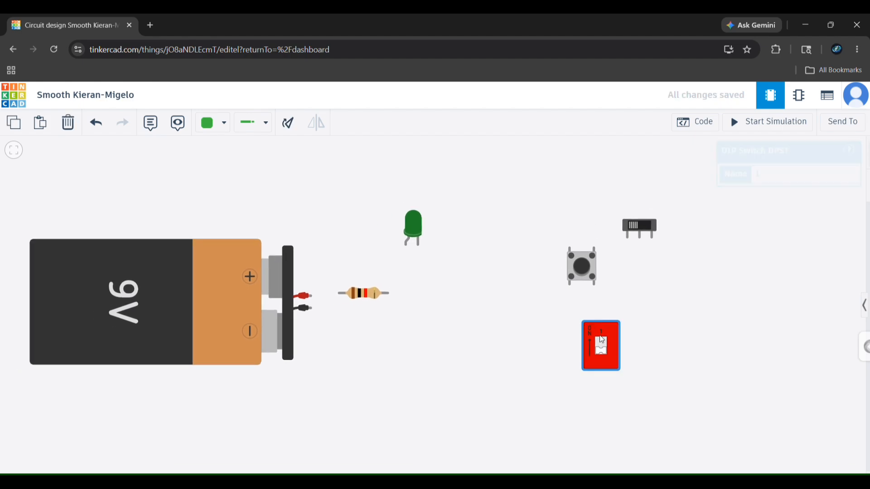
pyautogui.click(69, 123)
pyautogui.click(591, 270)
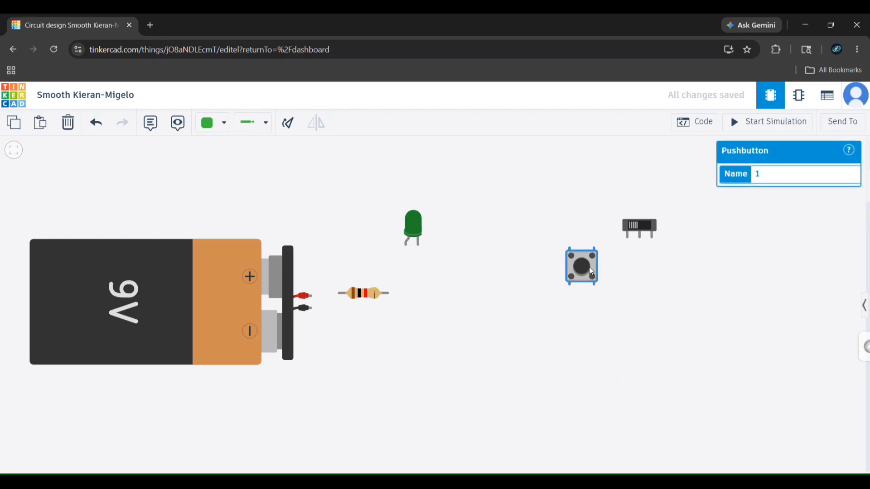
pyautogui.press('Delete')
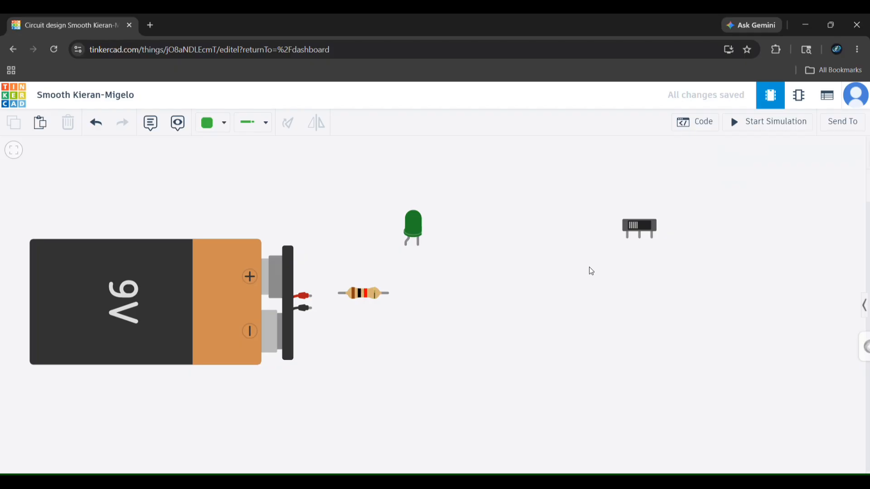
pyautogui.moveTo(634, 224); pyautogui.dragTo(416, 343)
pyautogui.click(614, 310)
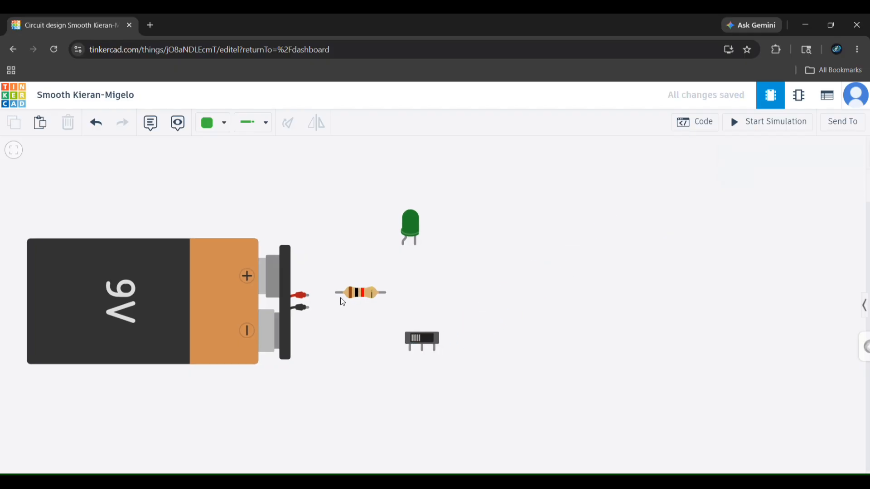
# Rename the resistor as R1 and set its resistance to 240 Ω
pyautogui.click(363, 299)
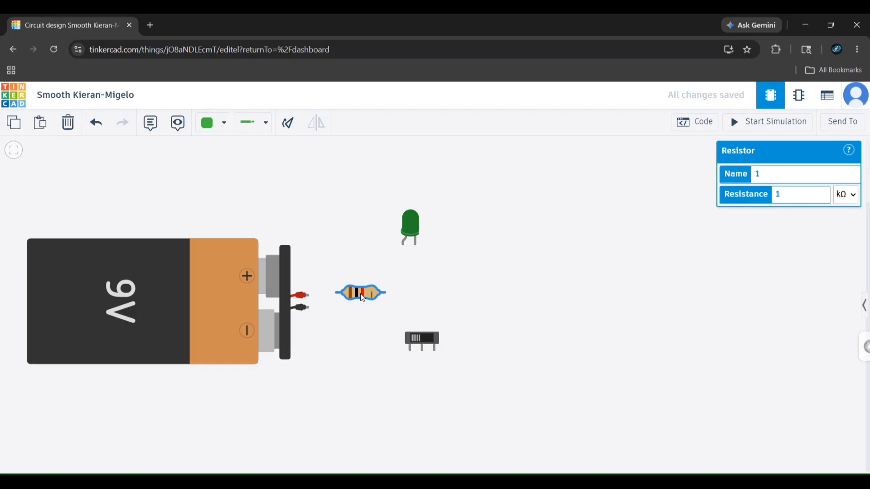
pyautogui.click(774, 175)
pyautogui.press('BackSpace')
pyautogui.write('R1')
pyautogui.click(789, 198)
pyautogui.press('BackSpace')
pyautogui.write('240')
pyautogui.click(844, 273)
pyautogui.click(713, 234)
# Try a resistance of 1 on resistor R1 and restore it to 240 Ω
pyautogui.click(355, 294)
pyautogui.click(812, 200)
pyautogui.press('BackSpace')
pyautogui.press('BackSpace')
pyautogui.press('BackSpace')
pyautogui.write('1')
pyautogui.press('BackSpace')
pyautogui.write('240')
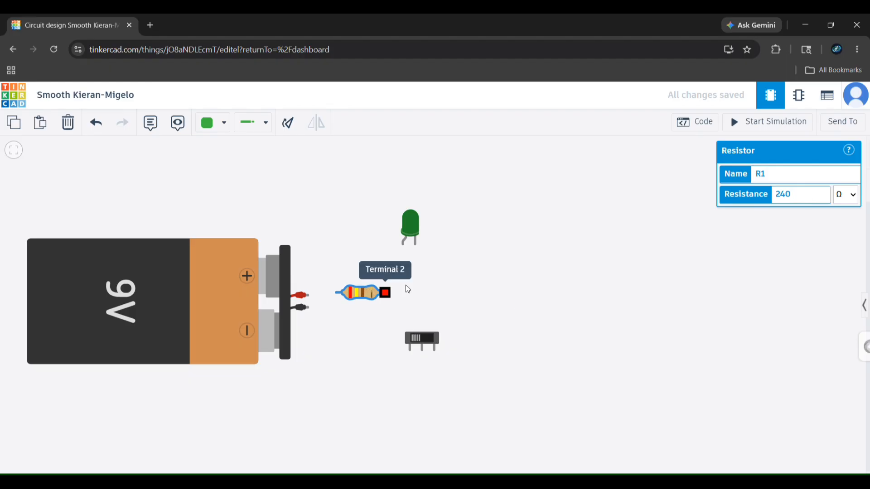
pyautogui.click(737, 229)
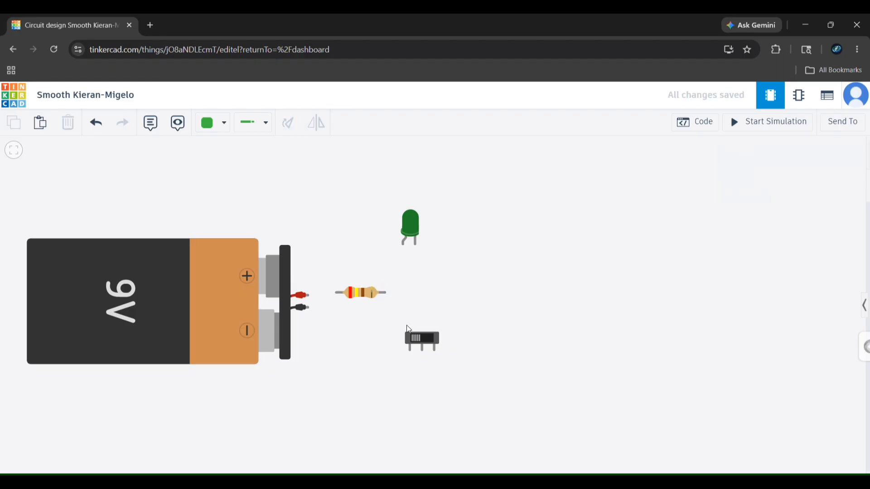
# Rename the slideswitch as SW1
pyautogui.click(413, 336)
pyautogui.click(811, 178)
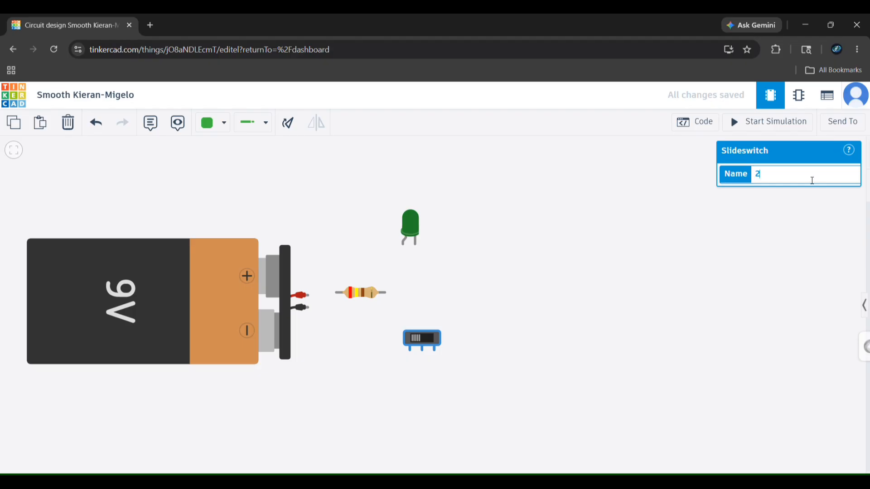
pyautogui.press('BackSpace')
pyautogui.write('SW1')
pyautogui.click(730, 232)
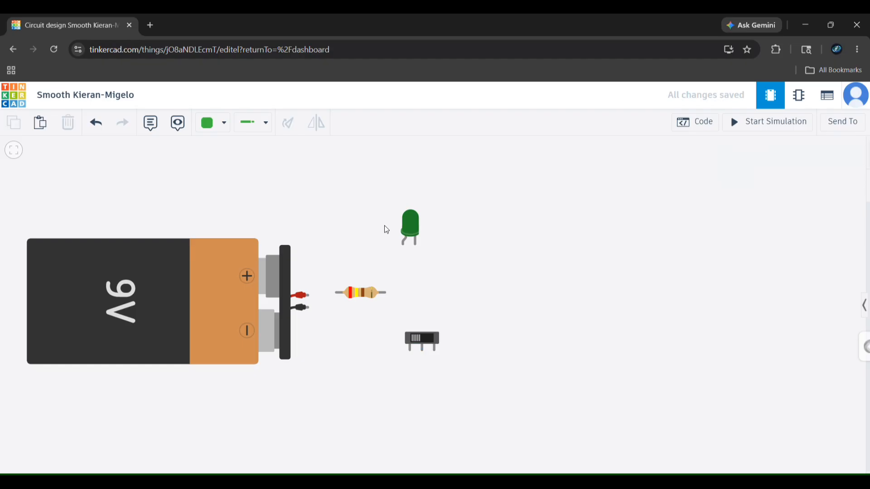
# Shift resistor R1 slightly toward the battery's terminals
pyautogui.click(367, 294)
pyautogui.moveTo(365, 292); pyautogui.dragTo(360, 292)
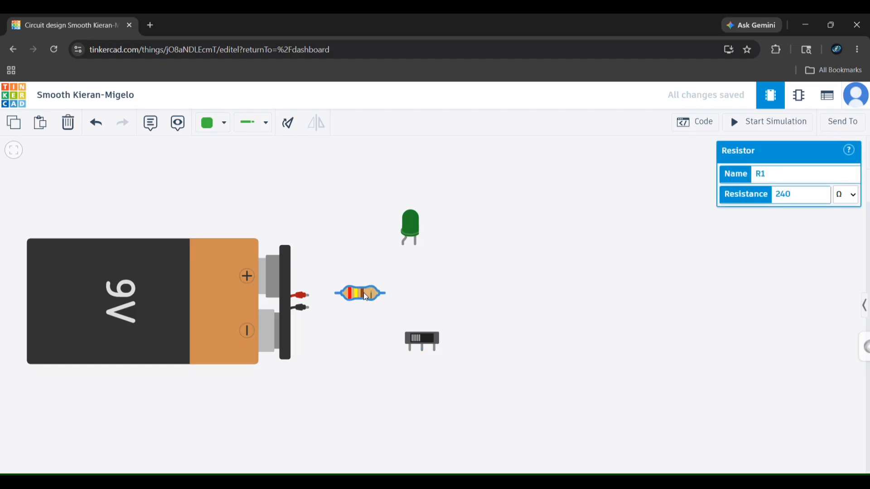
pyautogui.click(536, 274)
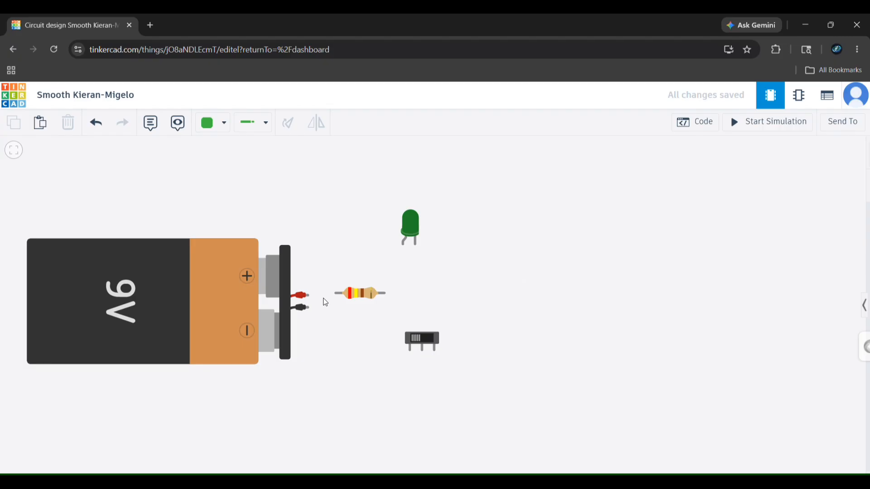
# Try wiring the battery's positive terminal directly to the LED's anode, and delete that wire
pyautogui.click(308, 295)
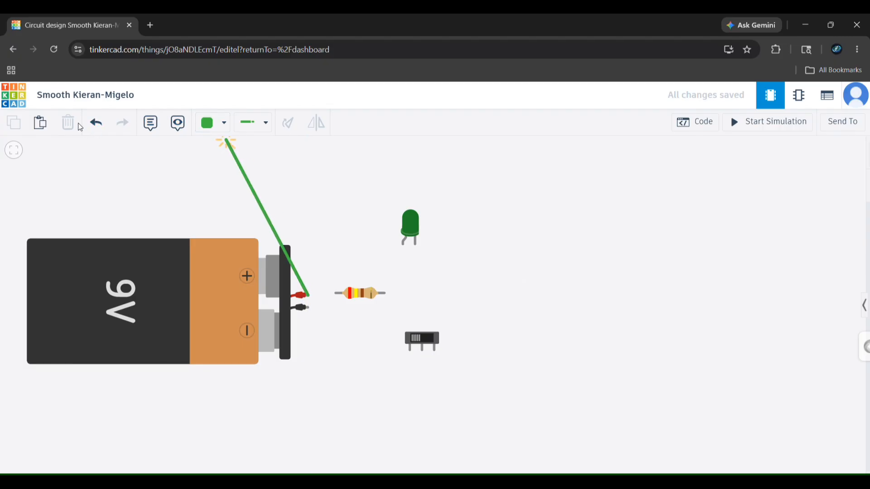
pyautogui.click(403, 247)
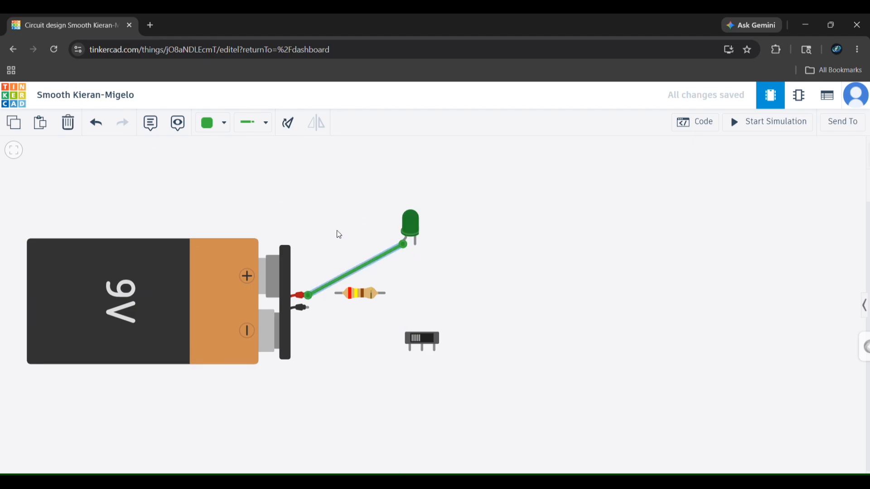
pyautogui.click(69, 125)
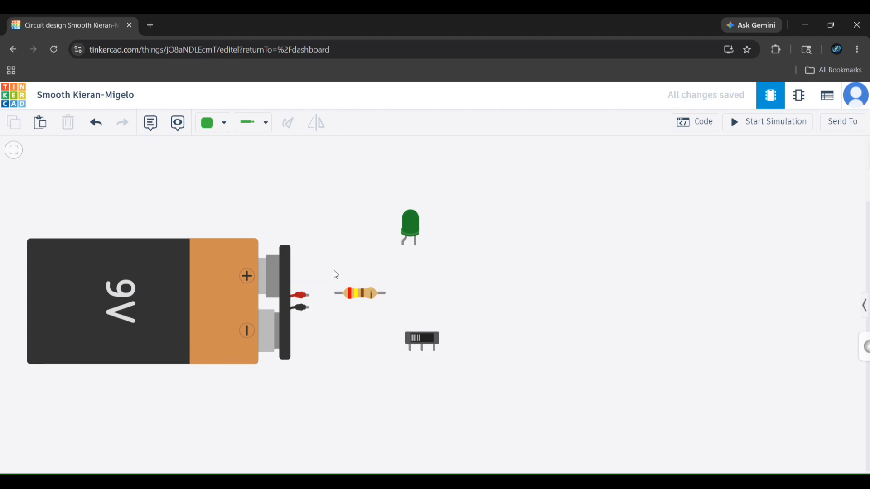
# Wire the battery's positive terminal to Terminal 1 of resistor R1, and shift the resistor level with the battery terminal
pyautogui.click(310, 296)
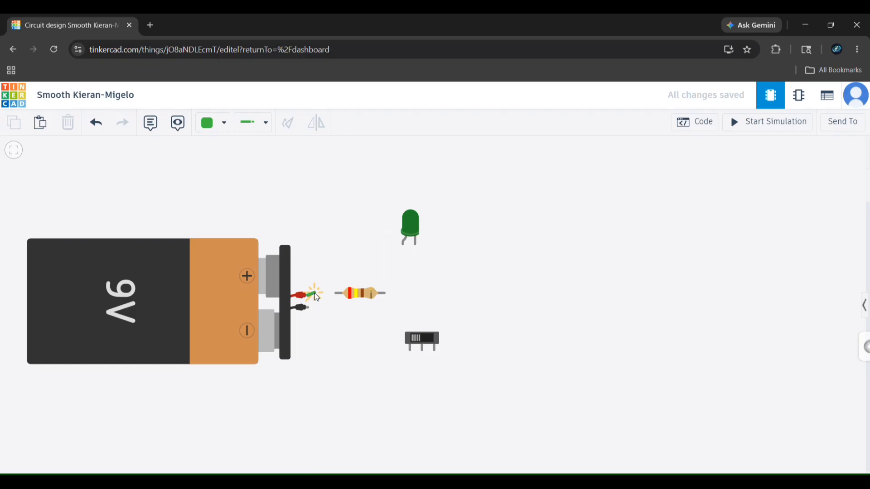
pyautogui.click(337, 297)
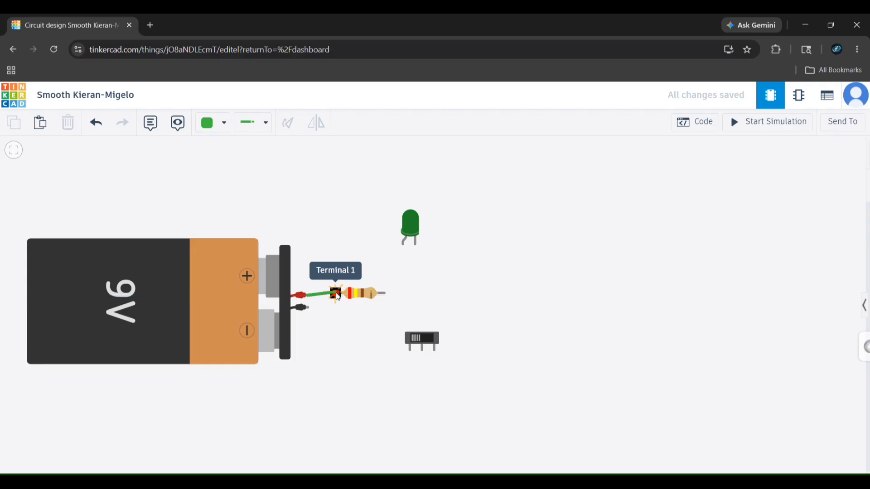
pyautogui.click(336, 295)
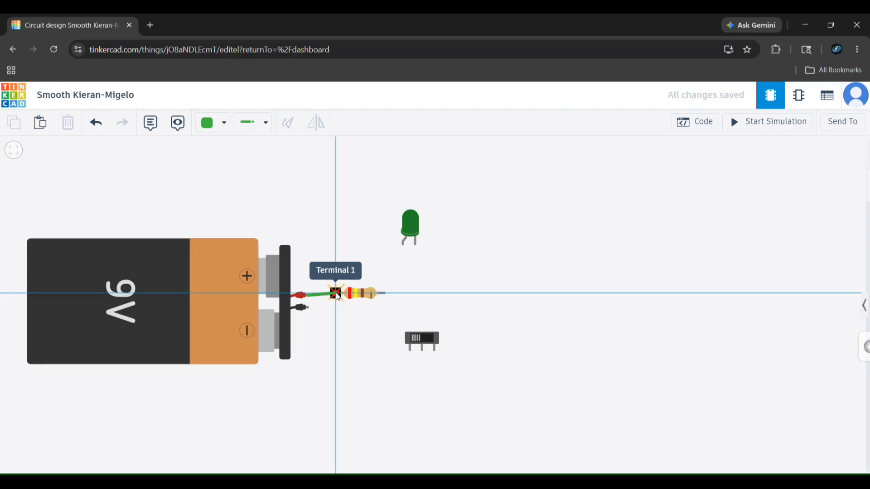
pyautogui.click(336, 295)
pyautogui.click(343, 319)
pyautogui.click(359, 293)
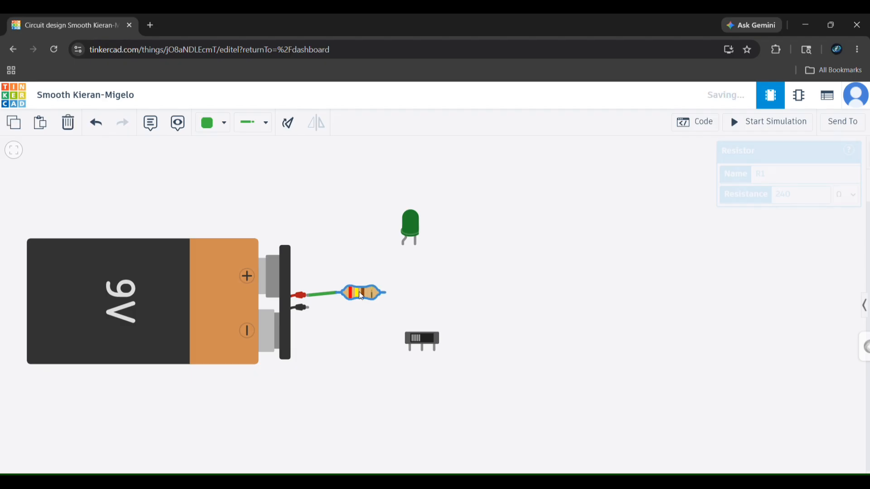
pyautogui.moveTo(358, 296); pyautogui.dragTo(352, 294)
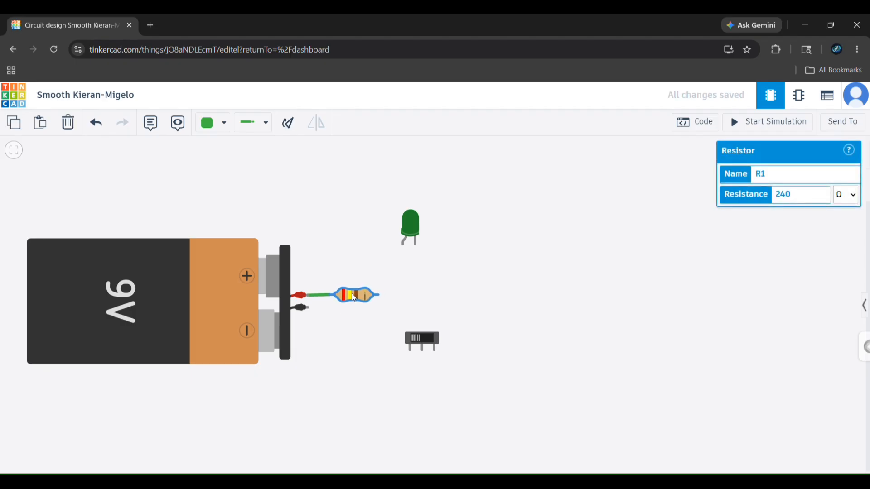
pyautogui.click(437, 268)
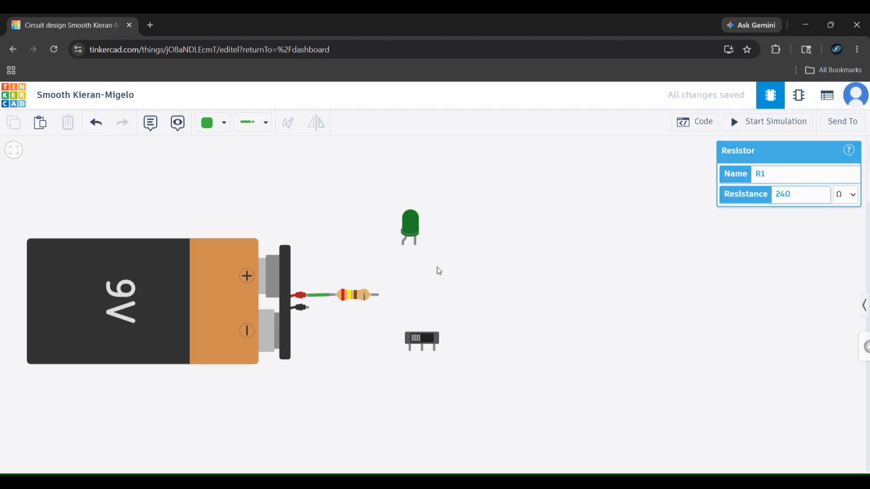
# Draw a wire with two bend points from the LED's anode to the free terminal of resistor R1
pyautogui.click(403, 245)
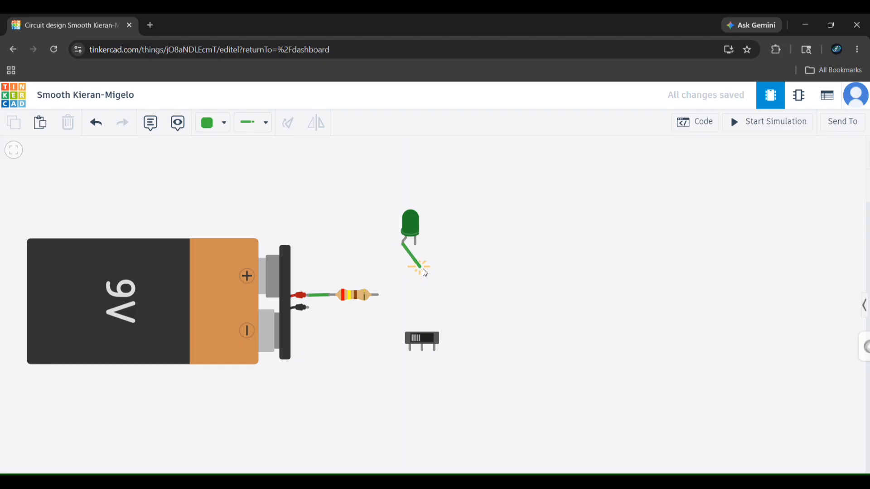
pyautogui.click(450, 272)
pyautogui.click(402, 274)
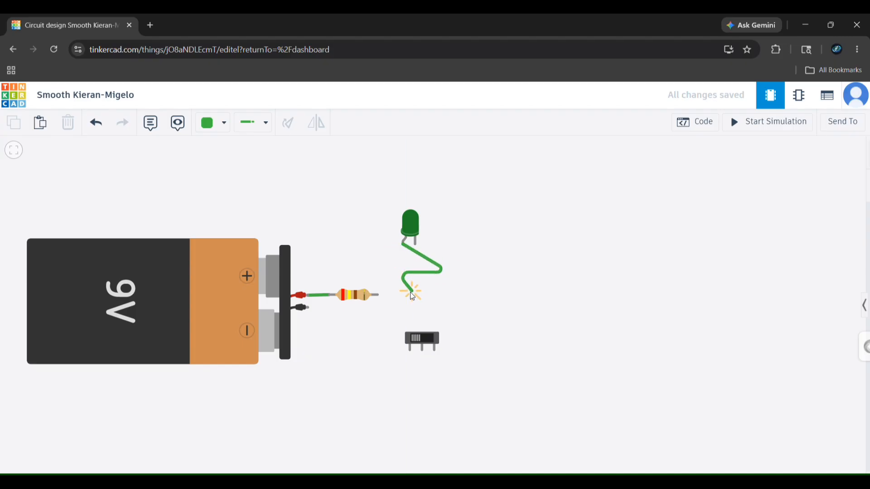
pyautogui.click(384, 295)
pyautogui.click(448, 297)
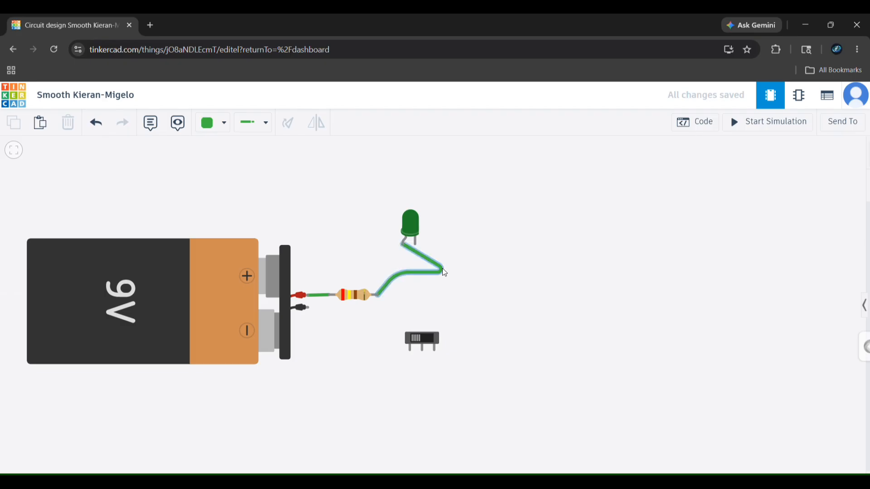
# Reposition the bend points of the LED-to-resistor wire so it forms one right-angled corner below the anode
pyautogui.click(421, 256)
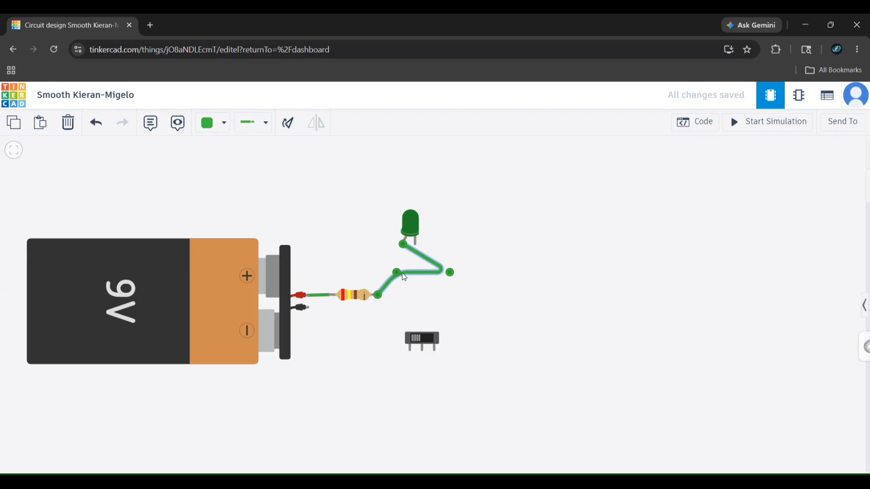
pyautogui.moveTo(402, 278); pyautogui.dragTo(405, 296)
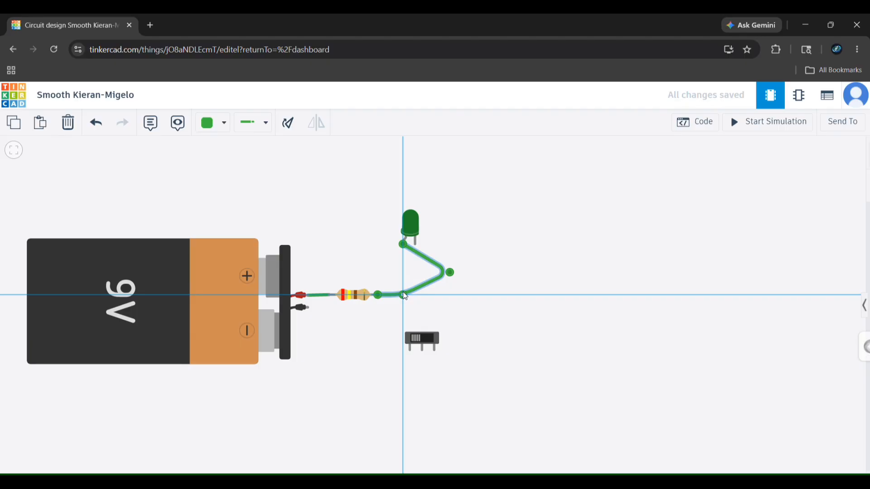
pyautogui.moveTo(403, 292); pyautogui.dragTo(403, 292)
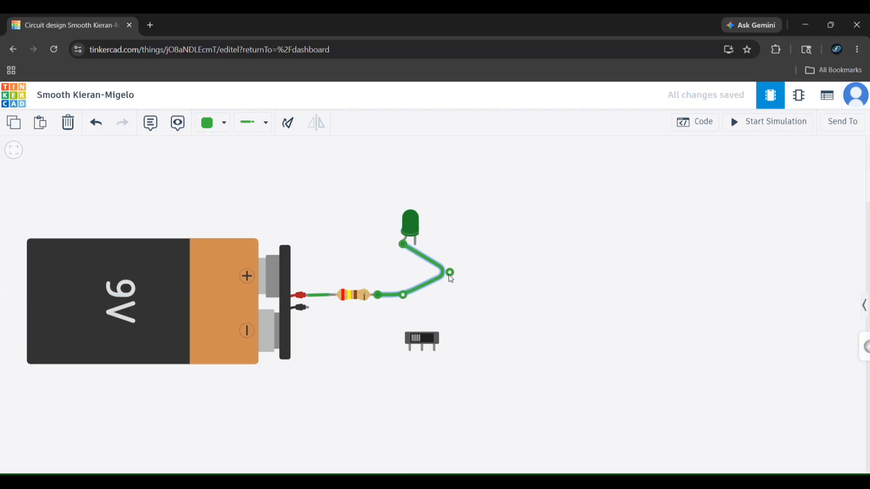
pyautogui.moveTo(449, 275); pyautogui.dragTo(404, 300)
pyautogui.click(443, 286)
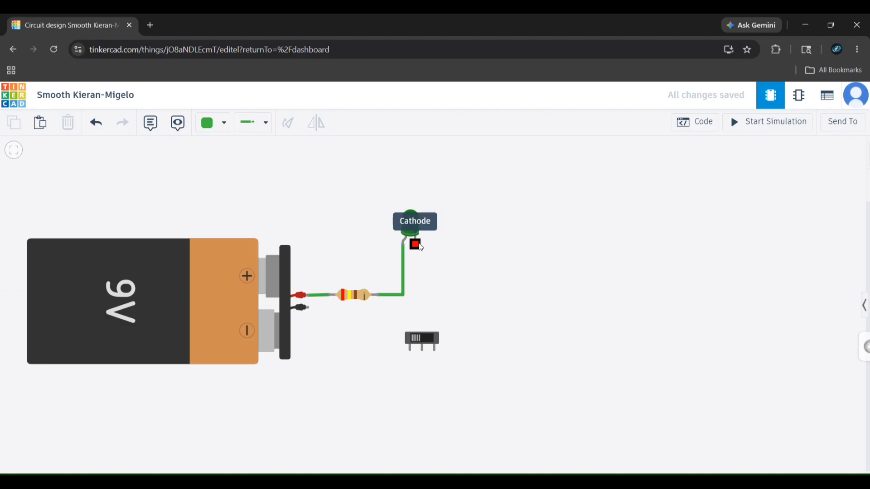
# Move slideswitch SW1 beside the LED and wire its middle terminal to the LED's cathode with two bends
pyautogui.moveTo(418, 339); pyautogui.dragTo(456, 290)
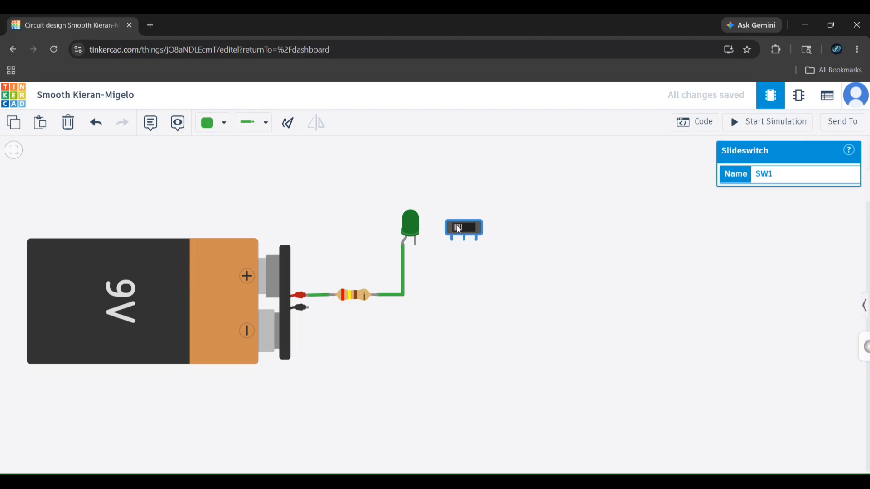
pyautogui.click(450, 274)
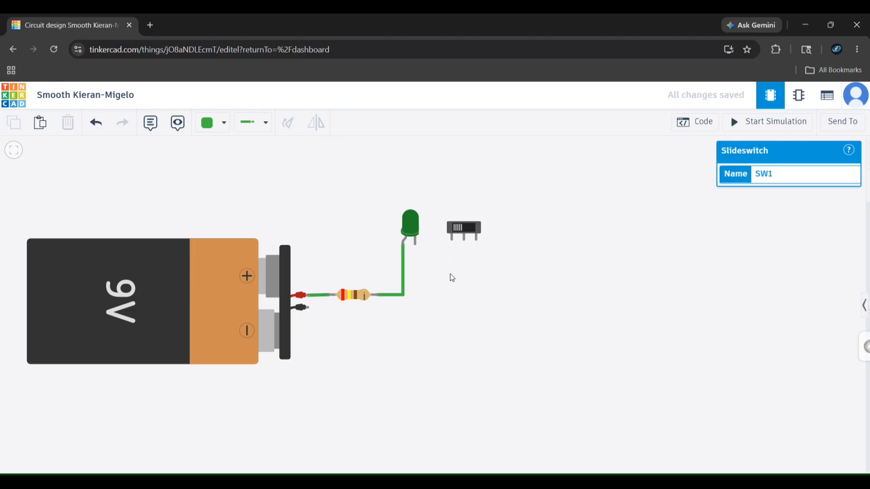
pyautogui.click(462, 243)
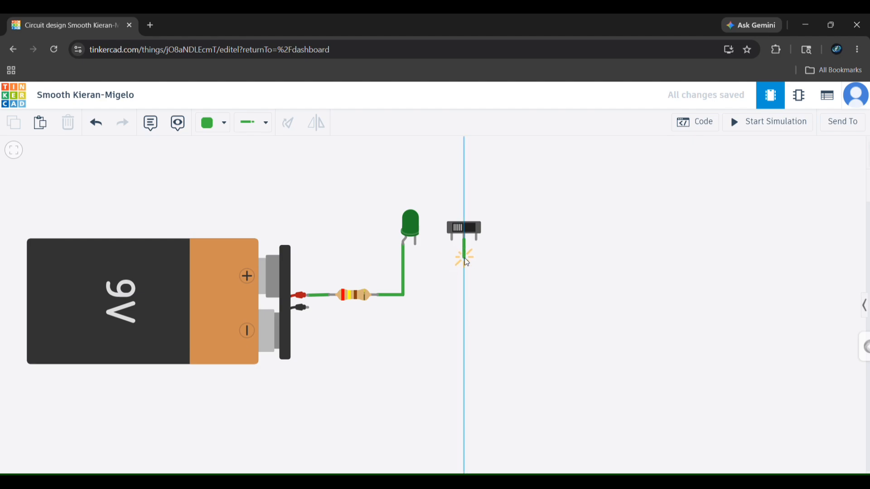
pyautogui.click(464, 258)
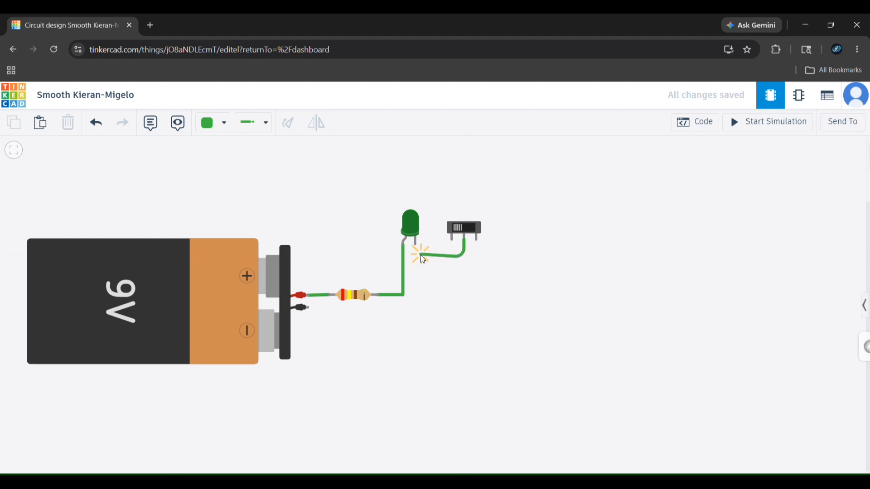
pyautogui.click(417, 258)
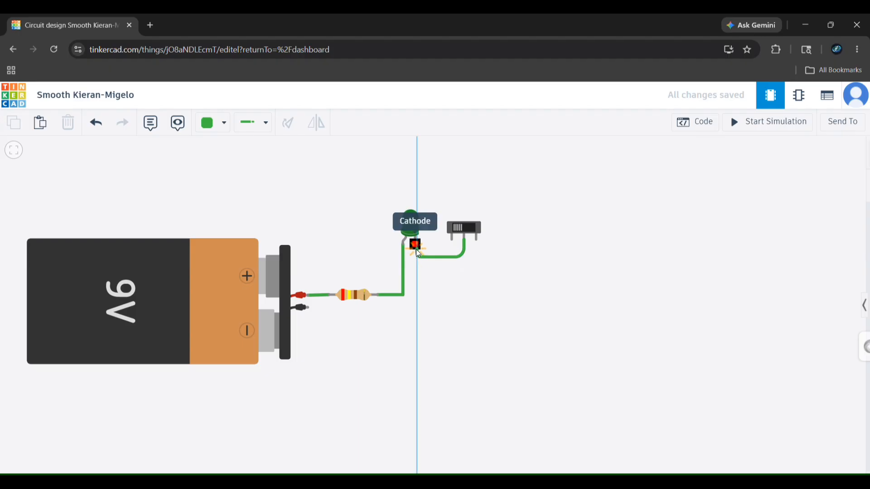
pyautogui.click(417, 249)
pyautogui.click(426, 269)
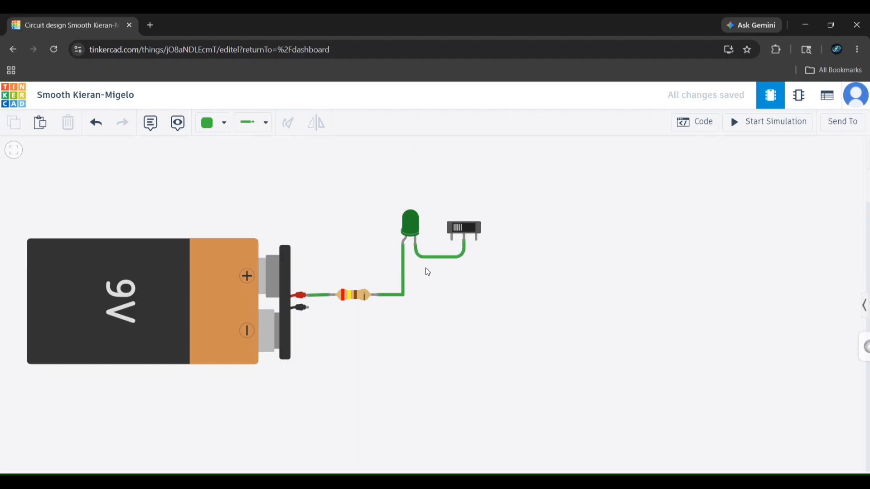
# Draw a bent wire from the slideswitch's outer terminal farthest from the LED to the battery's negative terminal
pyautogui.click(477, 238)
pyautogui.click(477, 323)
pyautogui.click(334, 347)
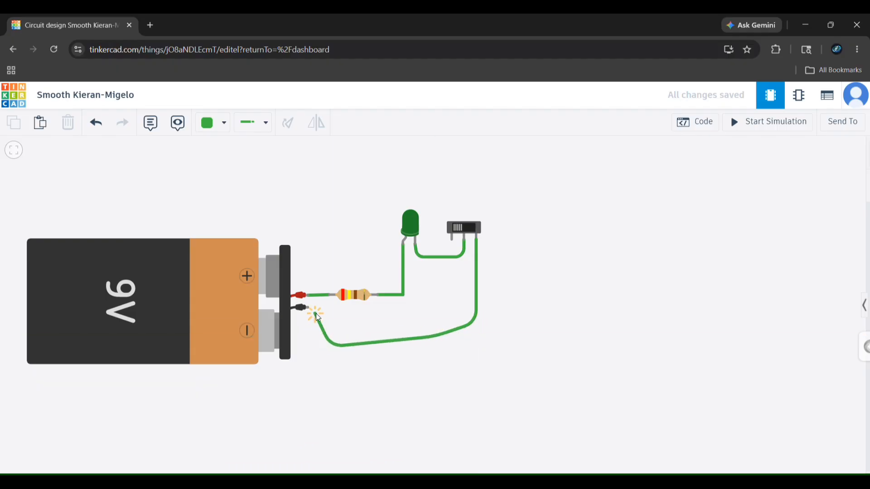
pyautogui.click(308, 307)
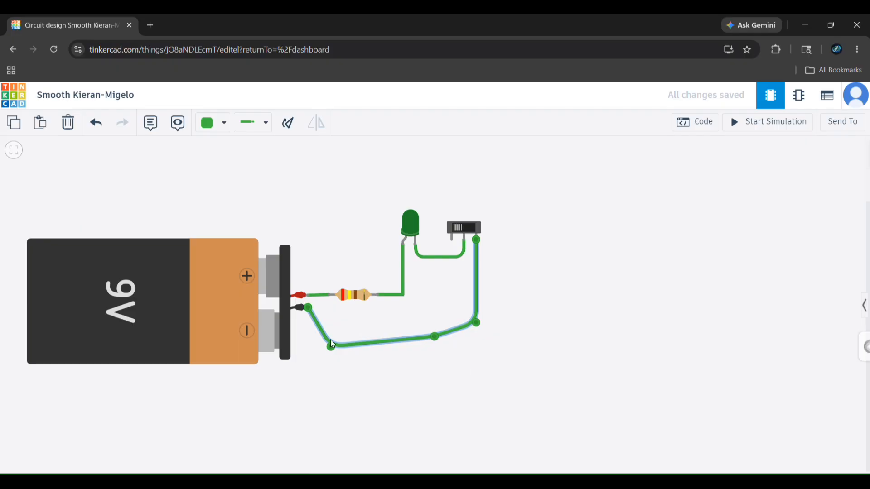
# Align the bend points of the slideswitch-to-battery wire into a straight horizontal run with a vertical rise to the switch
pyautogui.moveTo(331, 348); pyautogui.dragTo(344, 313)
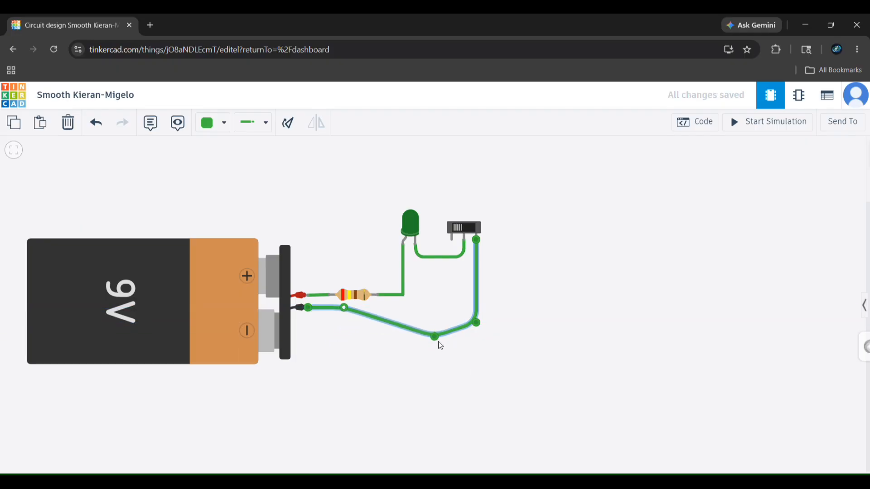
pyautogui.moveTo(435, 336); pyautogui.dragTo(467, 309)
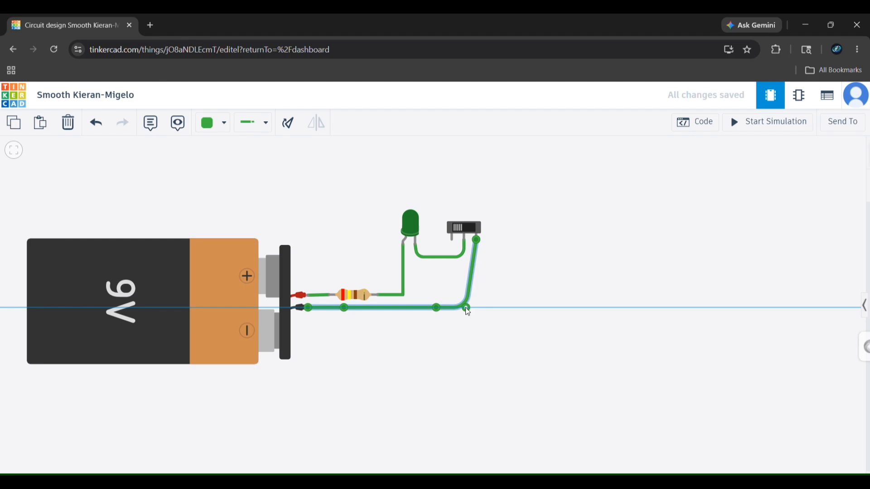
pyautogui.moveTo(465, 308); pyautogui.dragTo(476, 310)
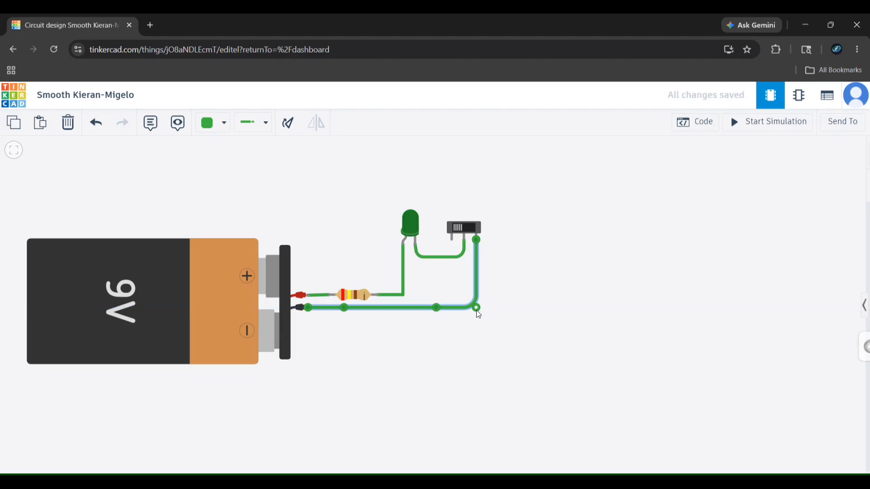
pyautogui.click(514, 317)
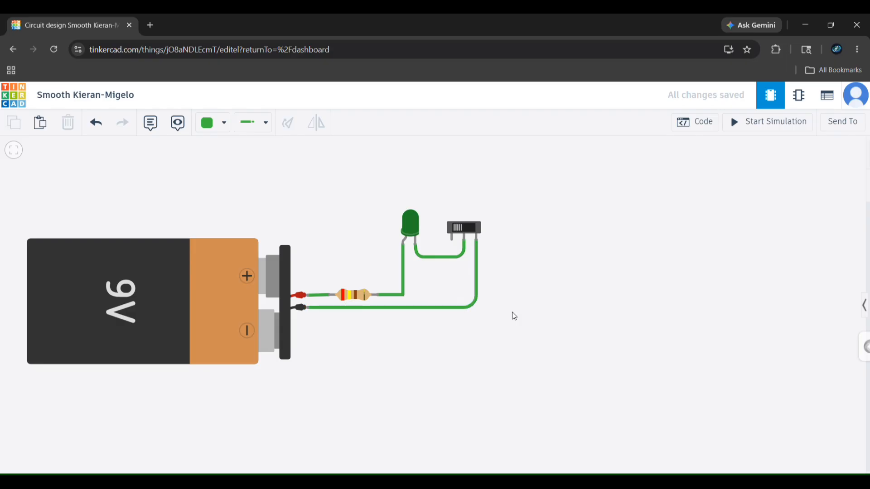
# Change the color of the wire between the battery's positive terminal and the resistor to red
pyautogui.click(318, 300)
pyautogui.click(217, 129)
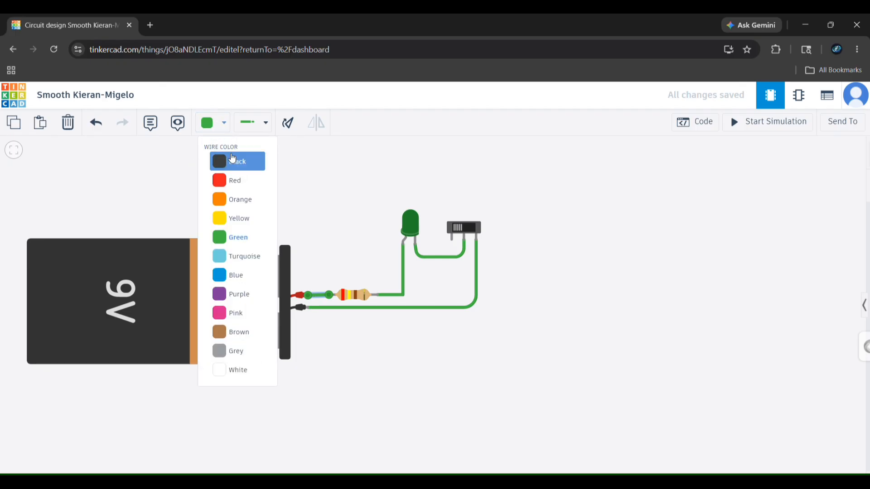
pyautogui.click(238, 179)
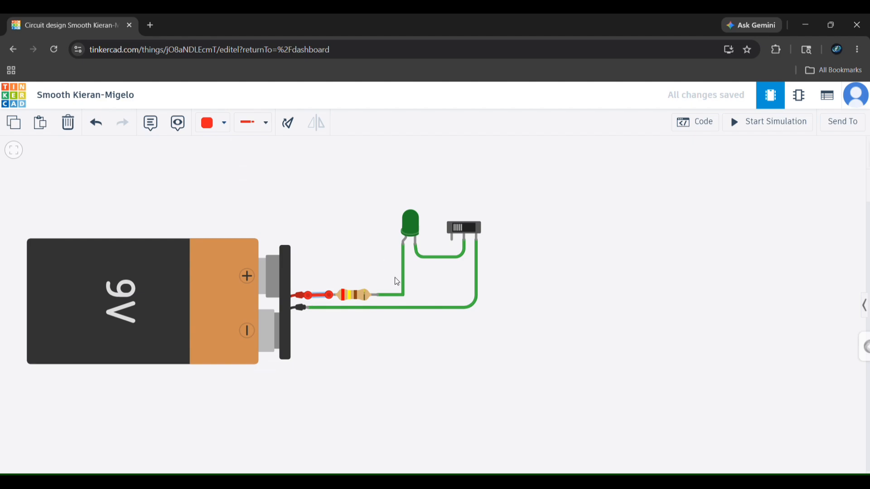
# Change the color of the wire between the resistor and the LED's anode to red
pyautogui.click(405, 293)
pyautogui.click(221, 123)
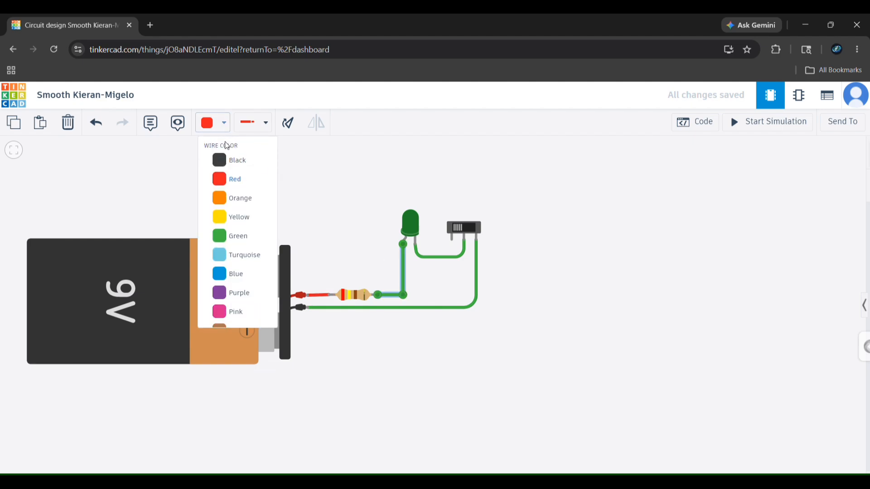
pyautogui.click(249, 180)
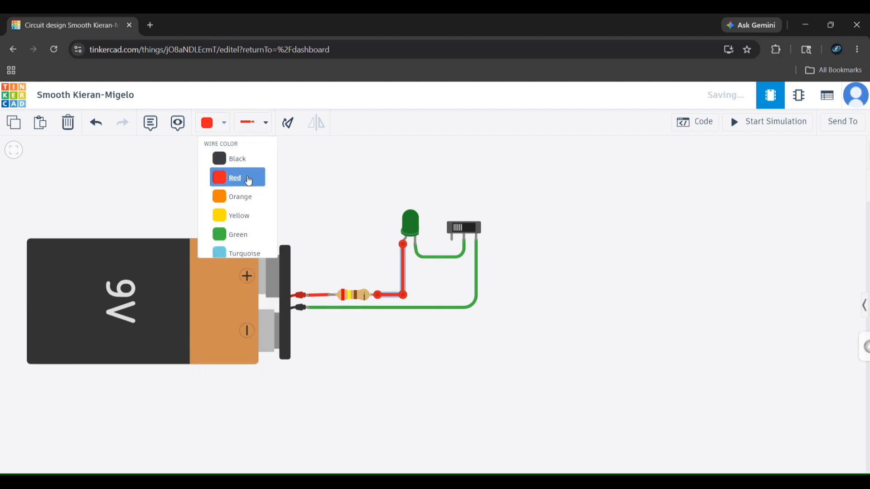
# Change the color of the wire between the LED's cathode and the slideswitch's middle terminal to black
pyautogui.click(437, 258)
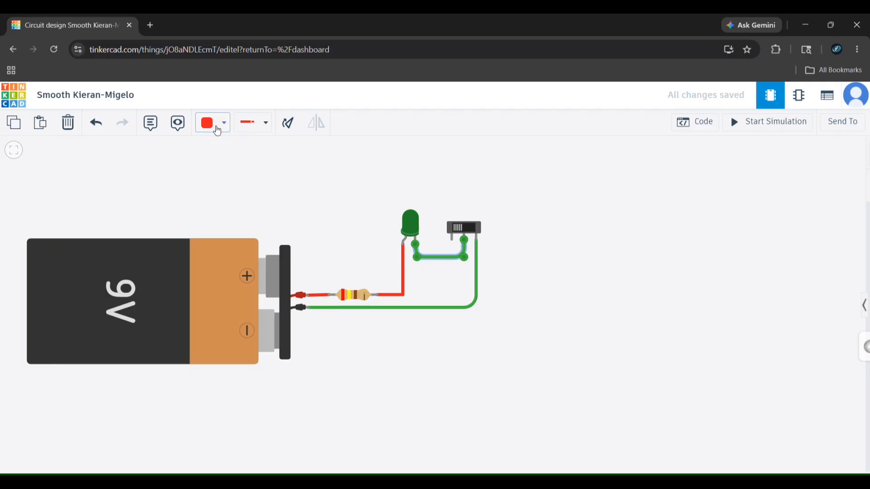
pyautogui.click(217, 125)
pyautogui.click(230, 157)
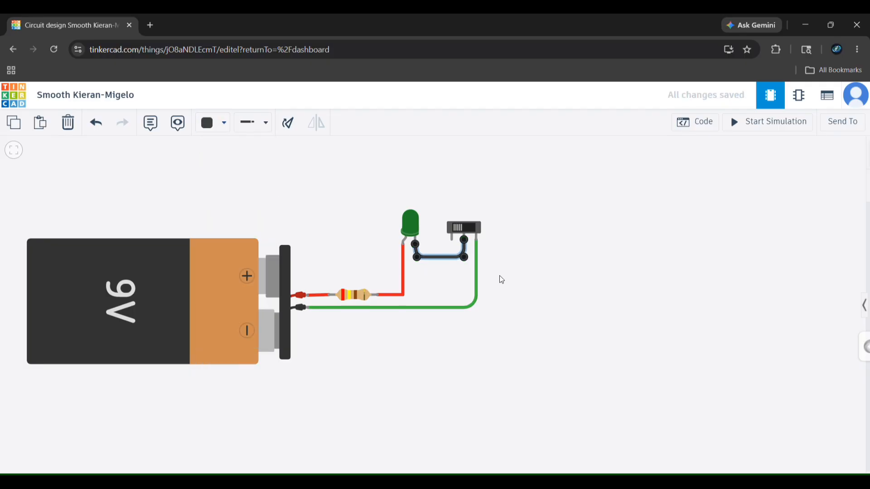
pyautogui.click(484, 279)
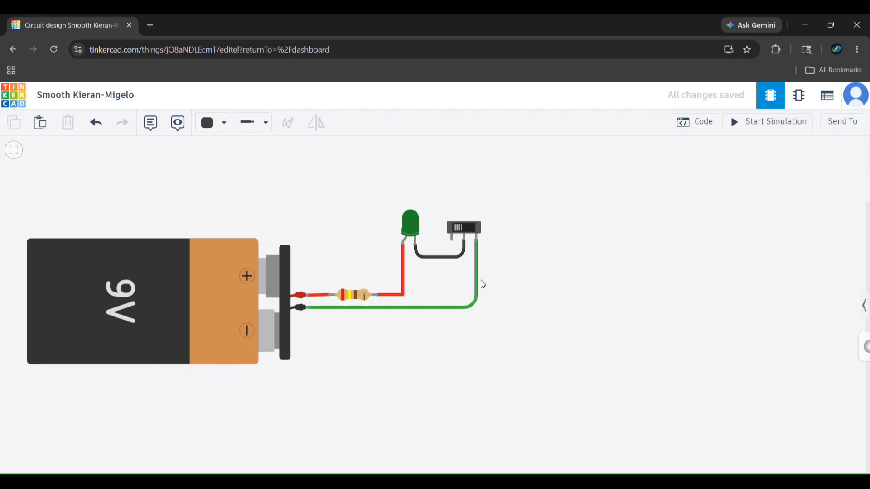
# Change the color of the wire between the slideswitch and the battery's negative terminal to black
pyautogui.click(477, 281)
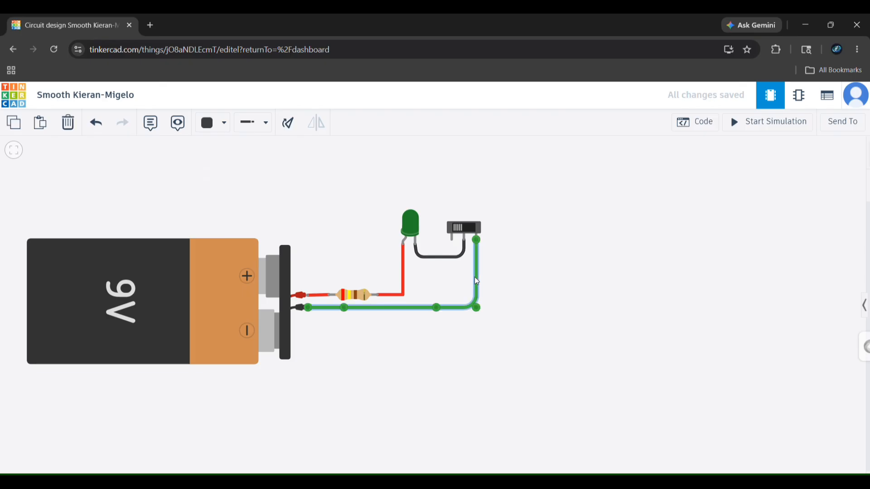
pyautogui.click(217, 119)
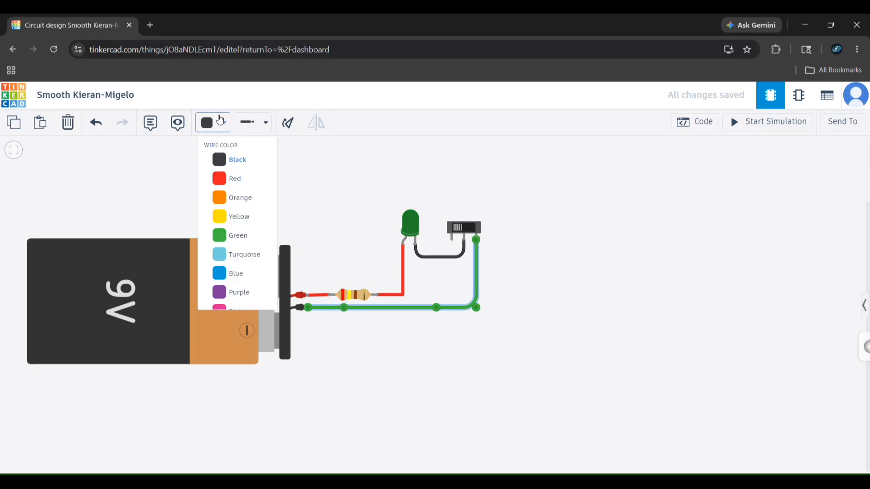
pyautogui.click(219, 121)
pyautogui.click(221, 124)
pyautogui.click(233, 162)
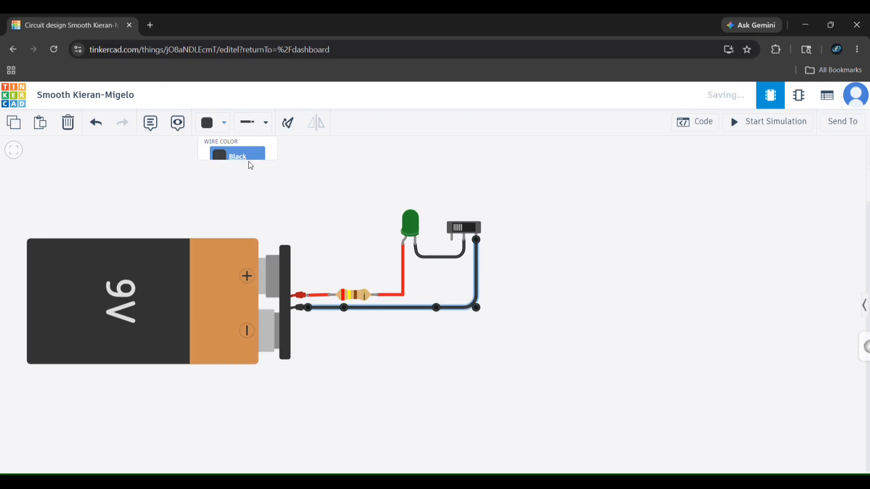
pyautogui.click(348, 184)
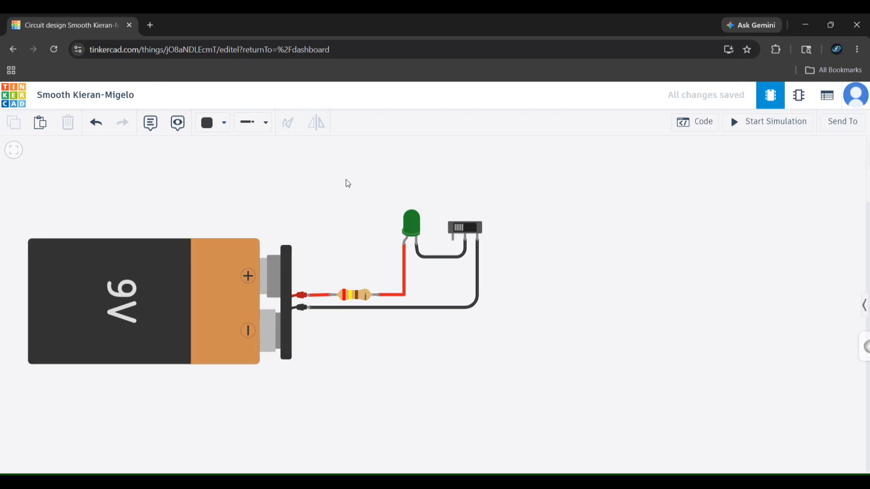
# Change the slideswitch-to-battery wire to the Alligator type and pull the clips at both ends away from the circuit
pyautogui.click(267, 129)
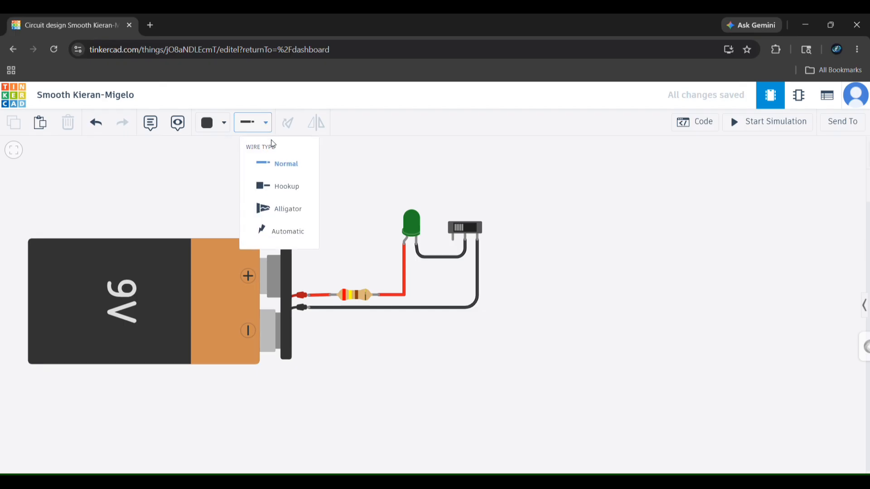
pyautogui.click(295, 208)
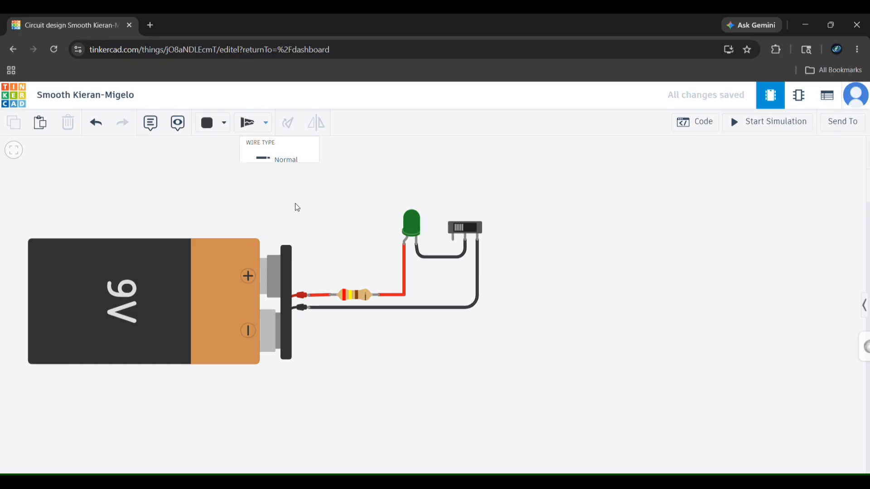
pyautogui.click(479, 290)
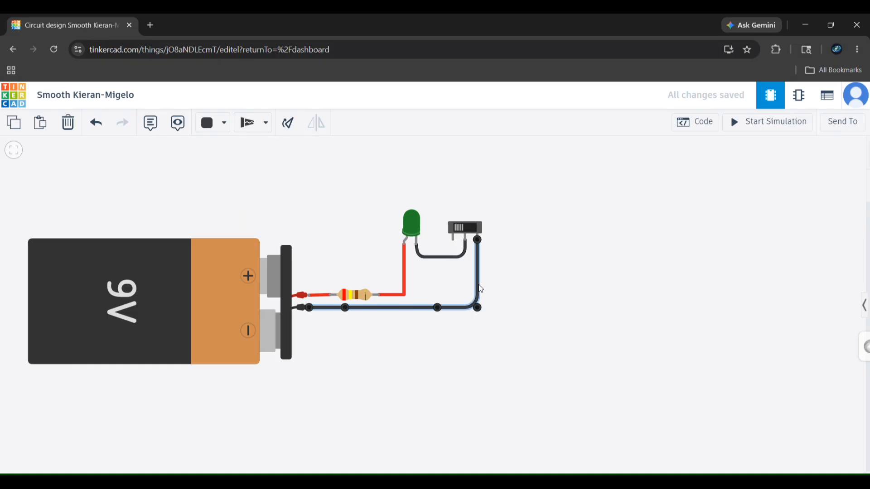
pyautogui.click(257, 125)
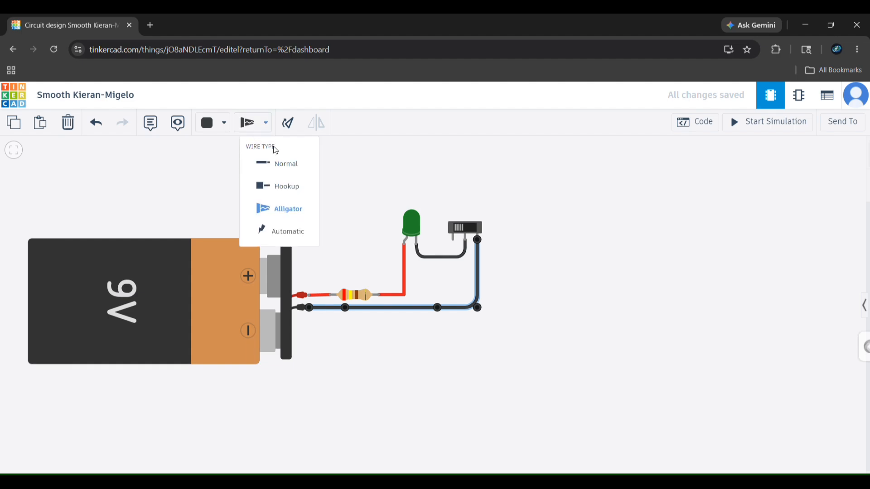
pyautogui.click(286, 208)
pyautogui.click(370, 343)
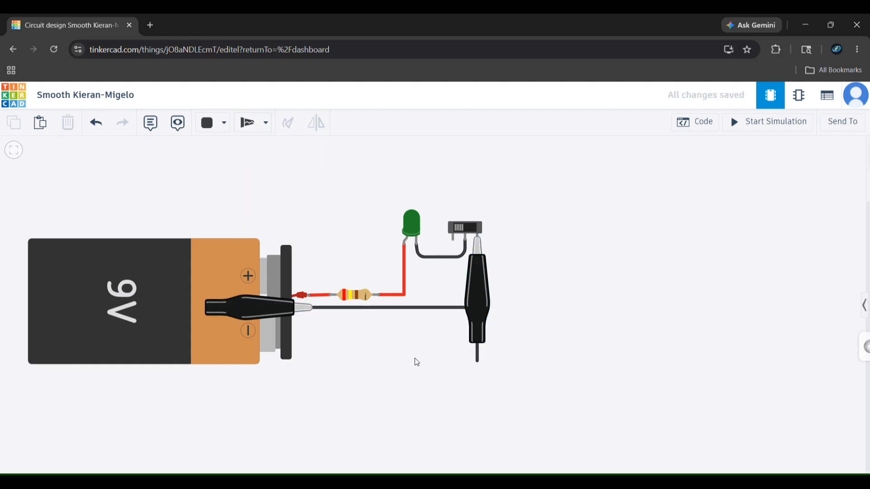
pyautogui.moveTo(477, 333); pyautogui.dragTo(610, 310)
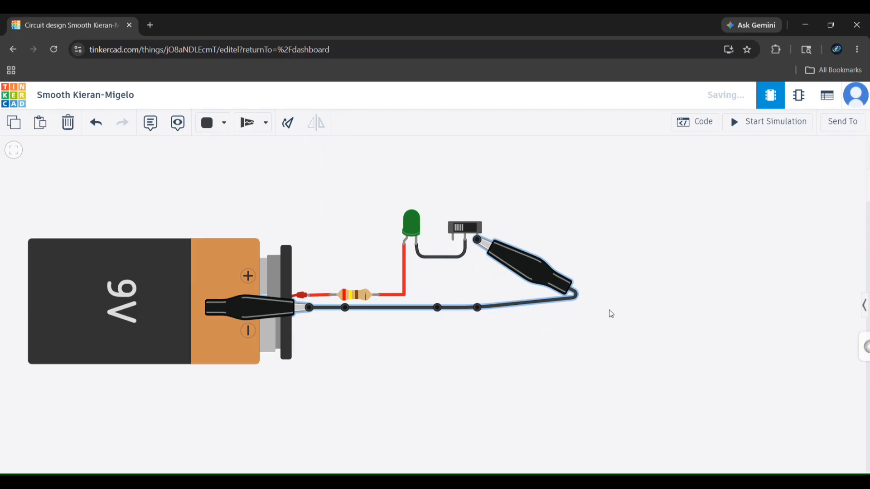
pyautogui.moveTo(244, 308); pyautogui.dragTo(363, 404)
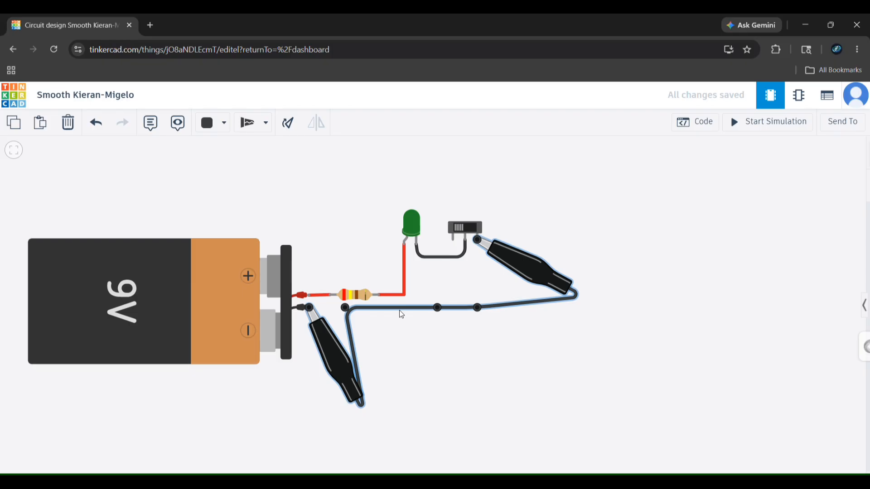
# Undo the alligator clip changes on the slideswitch-to-battery wire and set the wire type back to Normal
pyautogui.hotkey('ctrl', 'z')
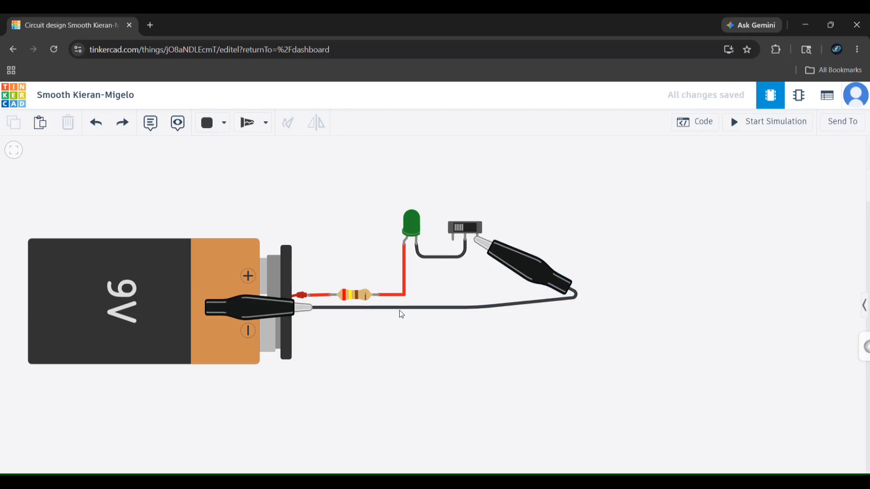
pyautogui.hotkey('ctrl', 'z')
pyautogui.hotkey('ctrl', 'z')
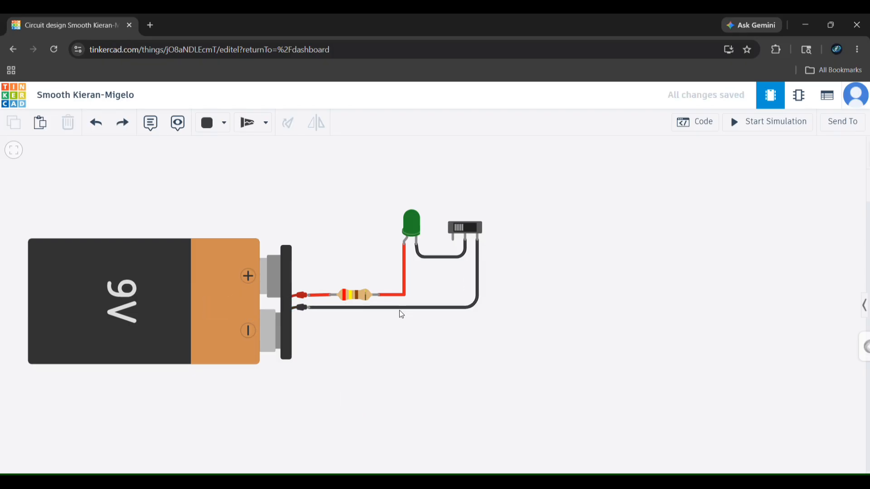
pyautogui.click(255, 125)
pyautogui.click(282, 164)
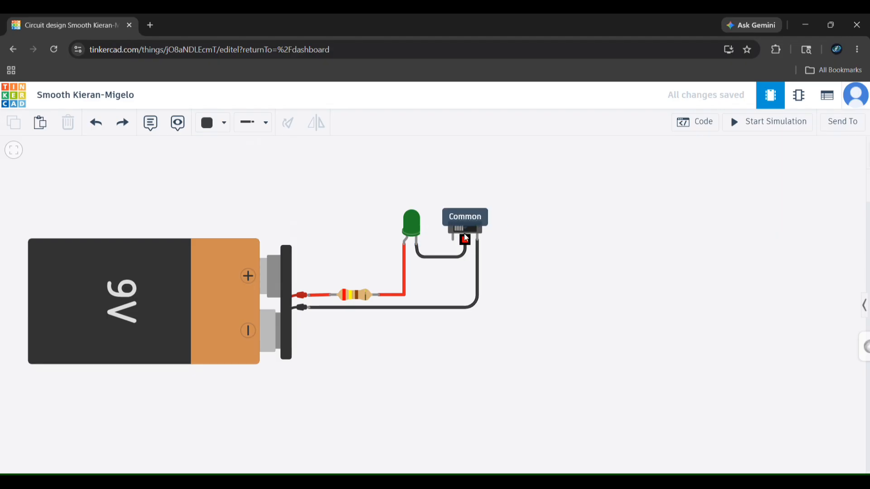
# Examine the circuit's schematic view up close and as a whole sheet, and look over the component list
pyautogui.click(807, 103)
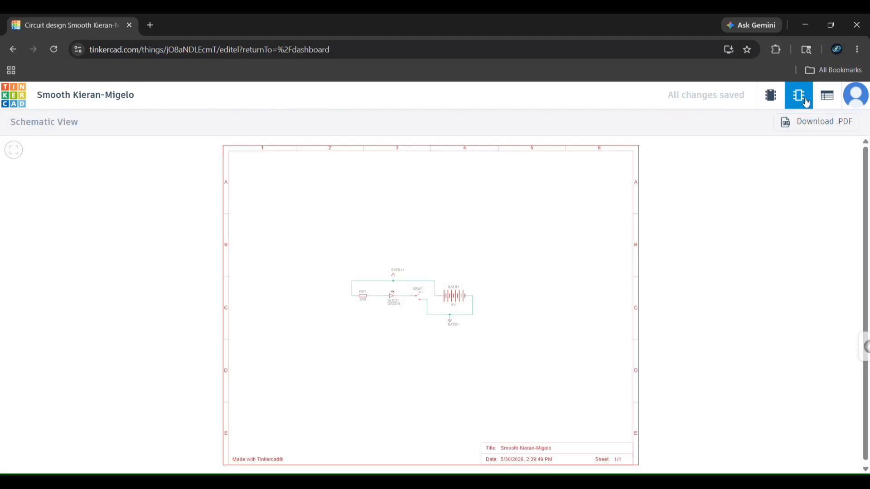
pyautogui.scroll(5, 395, 268)
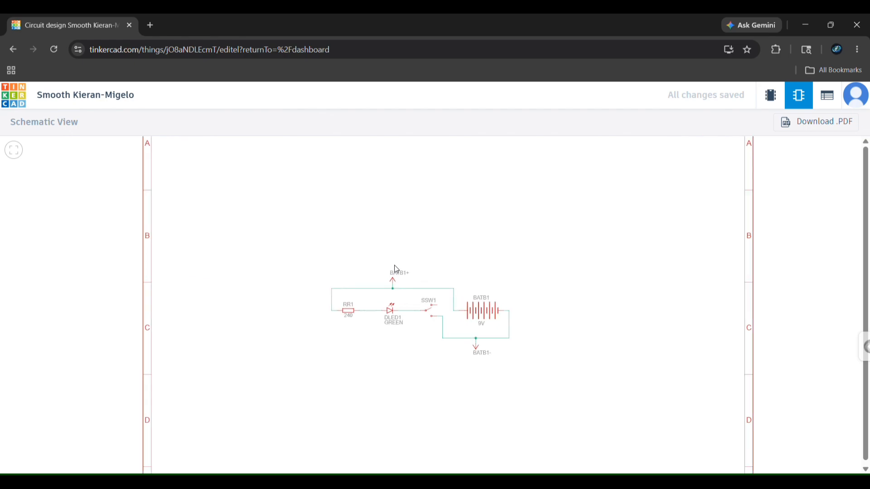
pyautogui.scroll(1, 401, 270)
pyautogui.moveTo(486, 349); pyautogui.dragTo(325, 339)
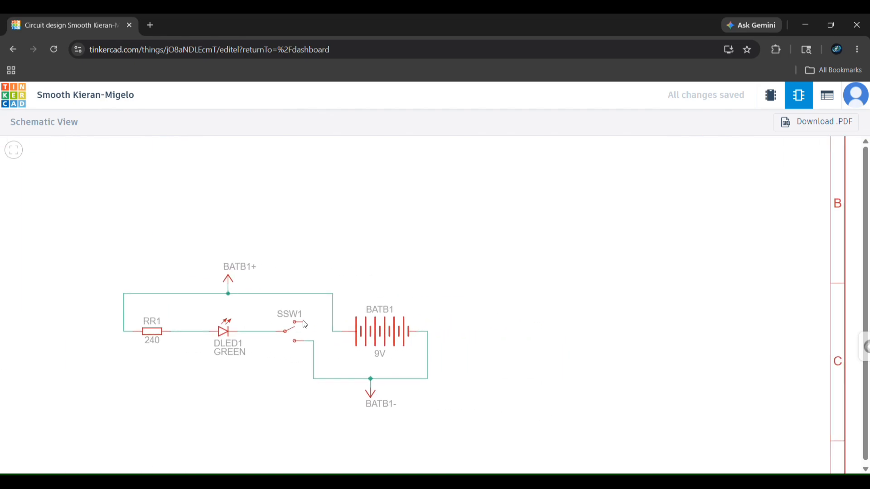
pyautogui.scroll(1, 343, 280)
pyautogui.moveTo(286, 292); pyautogui.dragTo(372, 279)
pyautogui.scroll(1, 542, 247)
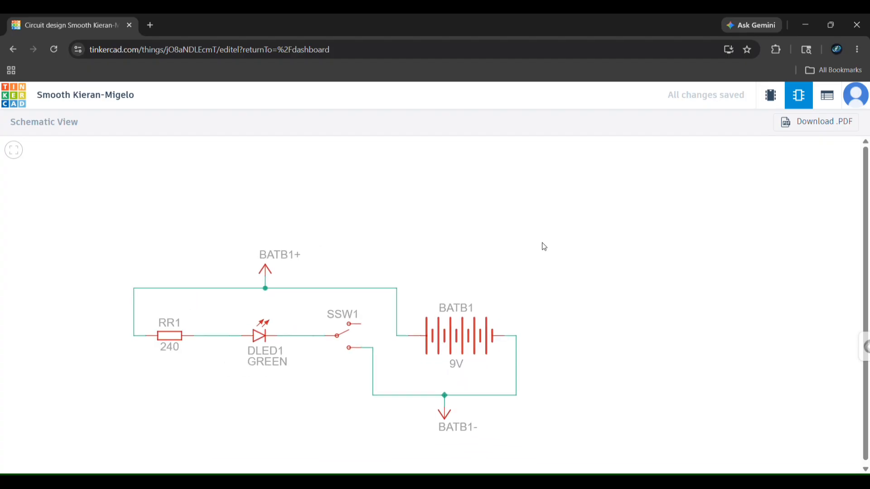
pyautogui.moveTo(262, 292); pyautogui.dragTo(326, 279)
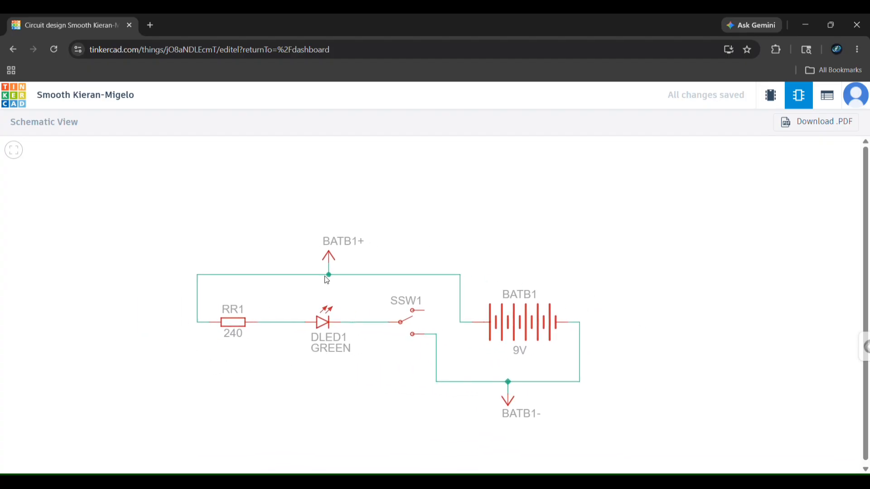
pyautogui.scroll(-3, 468, 288)
pyautogui.scroll(-5, 464, 283)
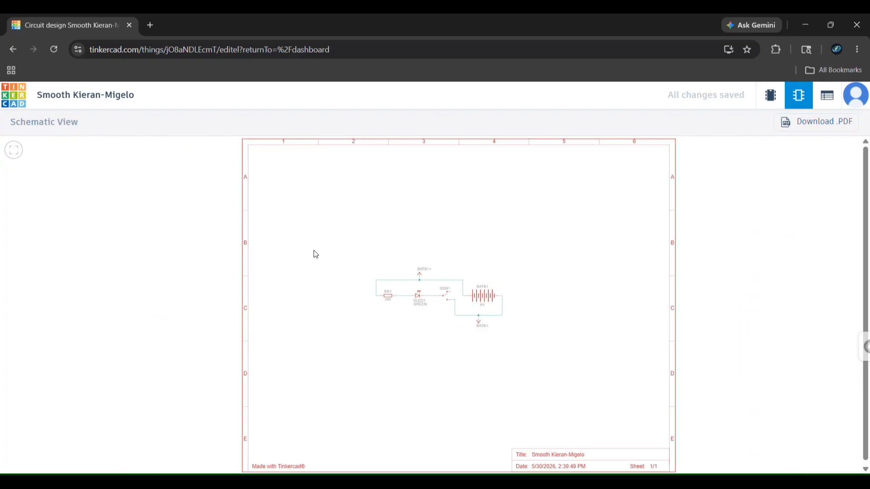
pyautogui.scroll(-1, 316, 255)
pyautogui.scroll(1, 441, 267)
pyautogui.moveTo(491, 264)
pyautogui.mouseDown()
pyautogui.moveTo(429, 255)
pyautogui.moveTo(476, 265)
pyautogui.mouseUp()
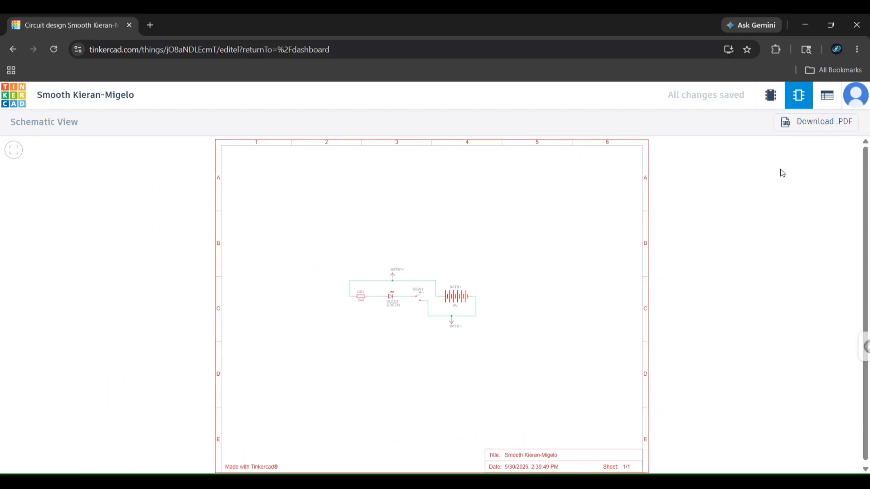
pyautogui.click(836, 99)
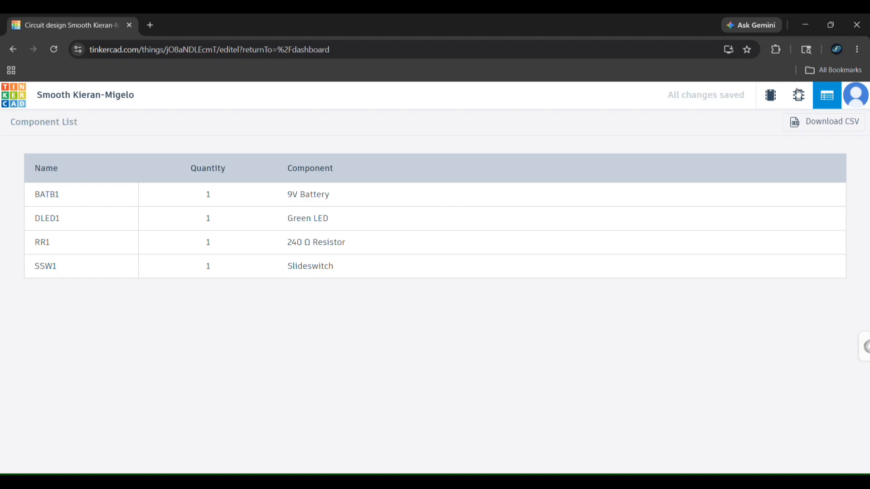
# Return to the circuit view, start the simulation and toggle the slideswitch repeatedly, leaving it in the on position
pyautogui.click(782, 93)
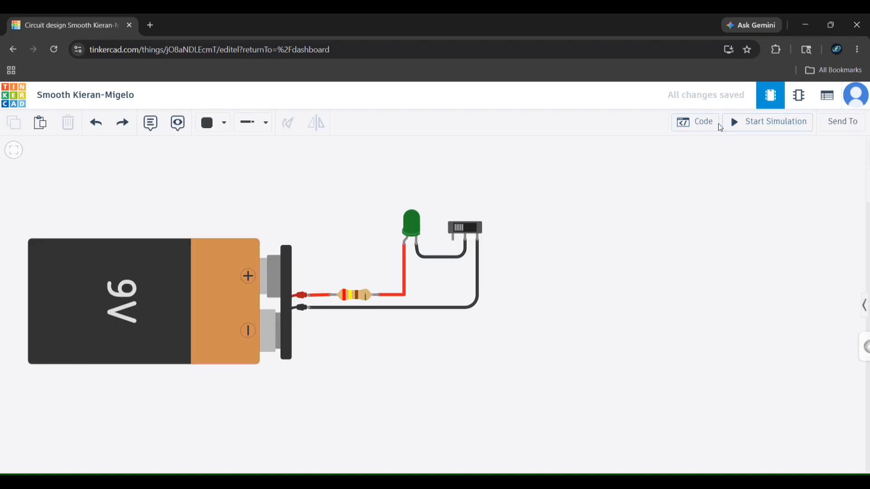
pyautogui.click(762, 129)
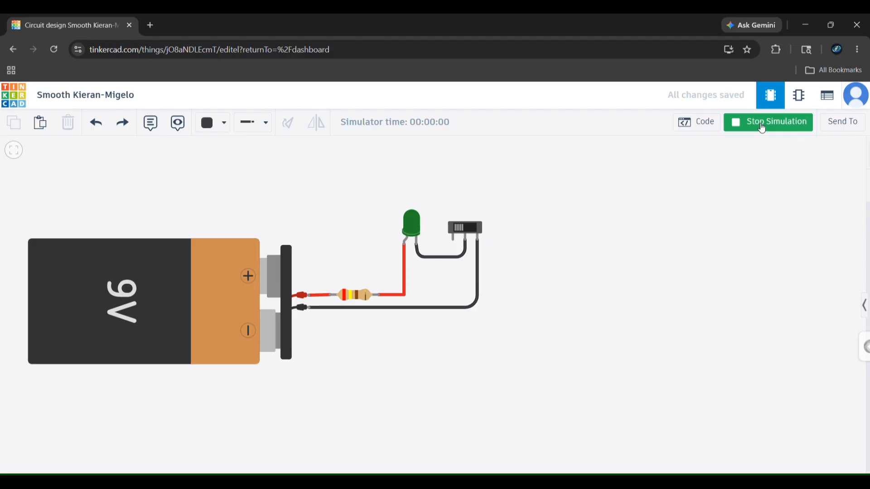
pyautogui.click(471, 228)
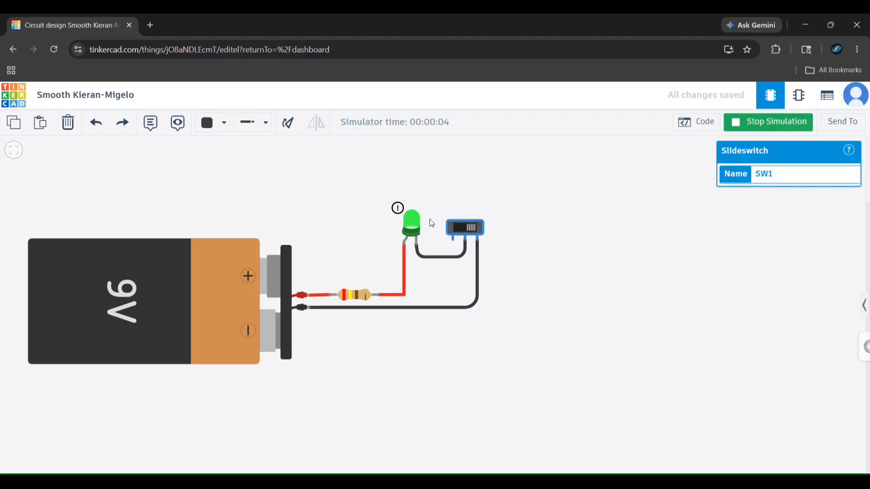
pyautogui.click(469, 228)
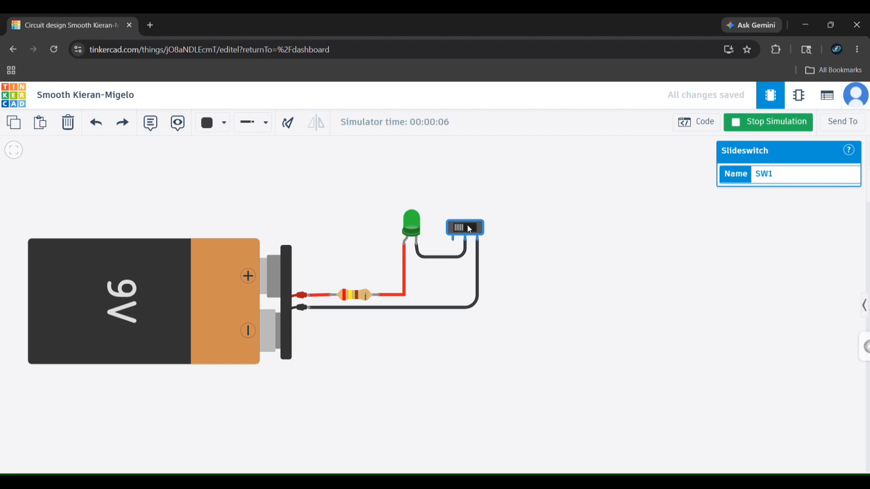
pyautogui.click(469, 228)
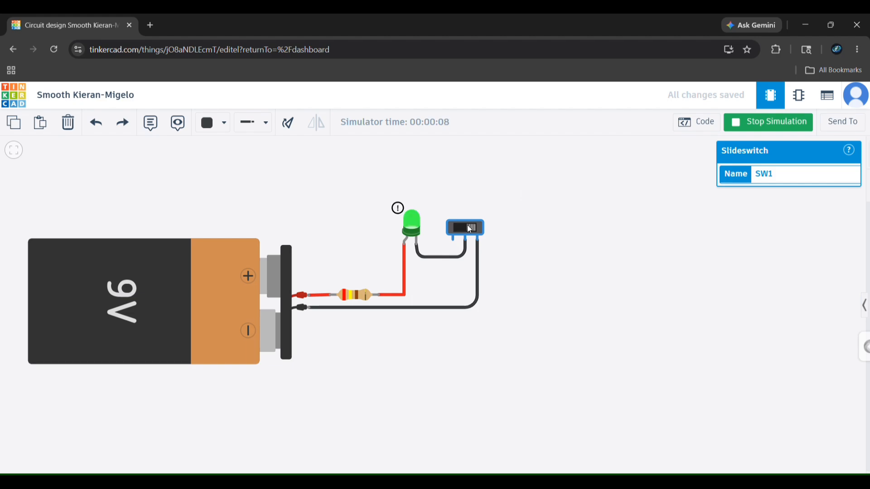
pyautogui.click(469, 226)
pyautogui.click(469, 229)
# Read the warning beside the lit LED and stop the simulation
pyautogui.moveTo(398, 210)
pyautogui.click(751, 195)
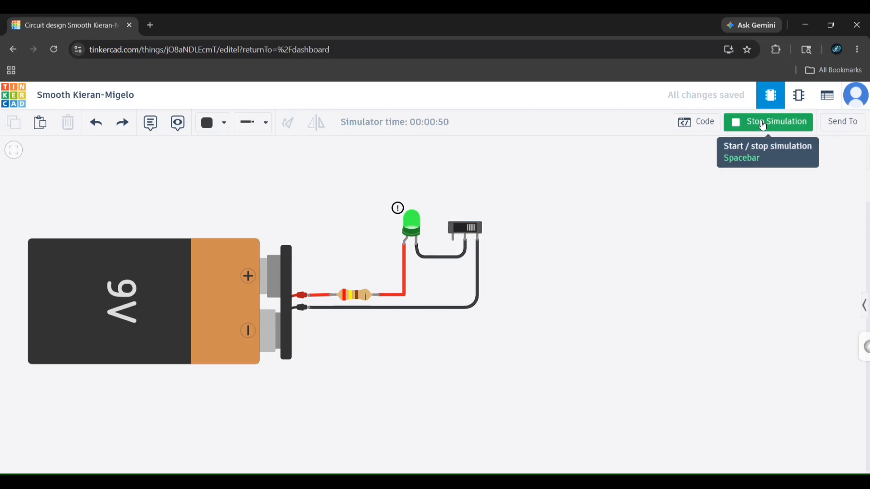
pyautogui.click(766, 126)
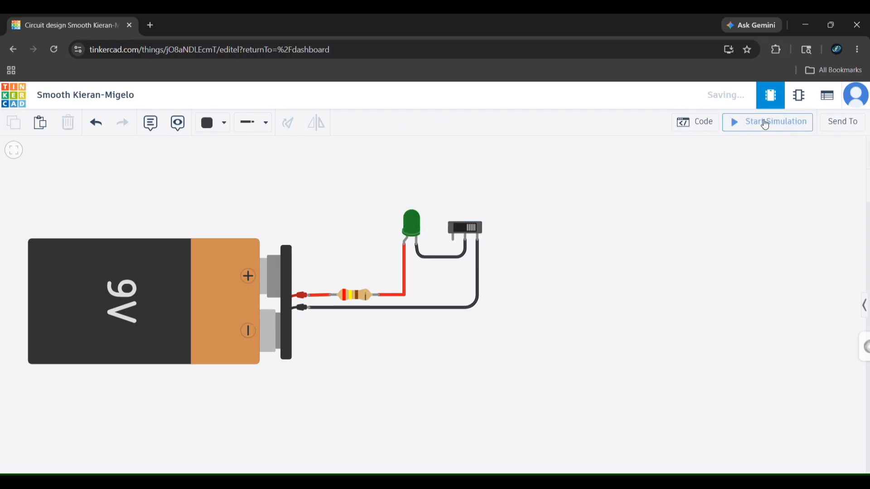
# Set the resistance of the resistor between the battery and the LED to 500 Ω
pyautogui.click(356, 295)
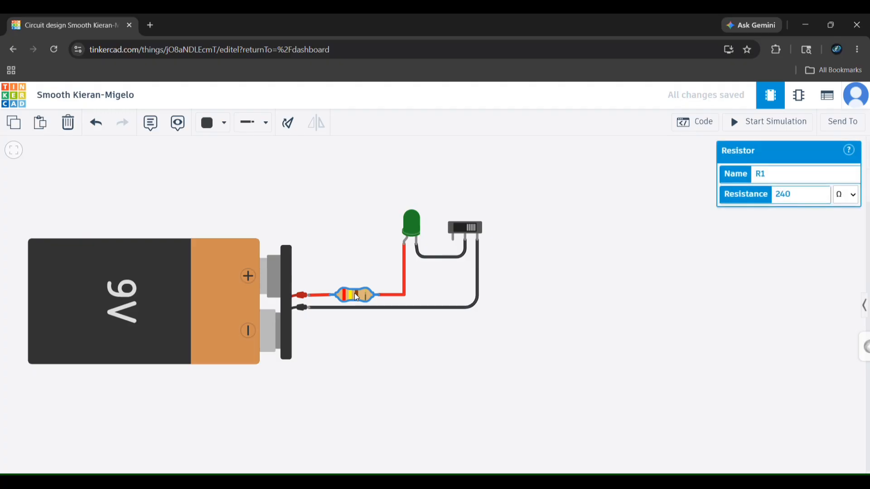
pyautogui.click(800, 199)
pyautogui.press('BackSpace')
pyautogui.press('BackSpace')
pyautogui.press('BackSpace')
pyautogui.write('500')
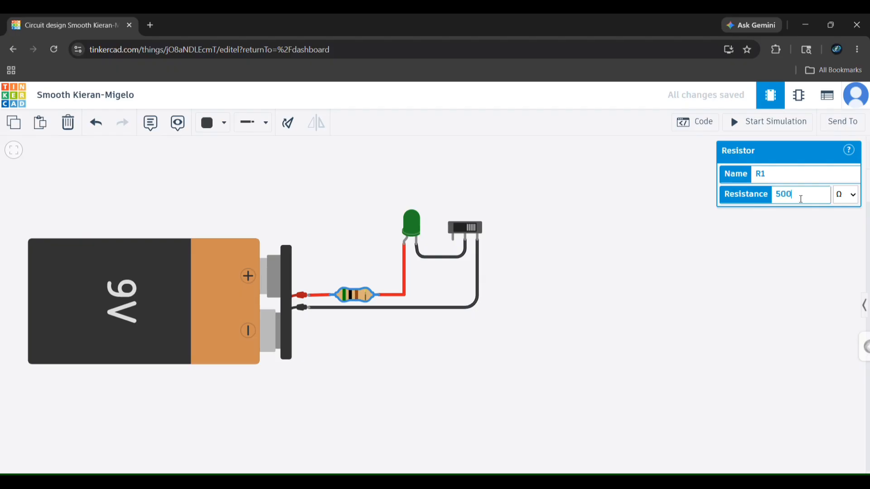
pyautogui.click(794, 243)
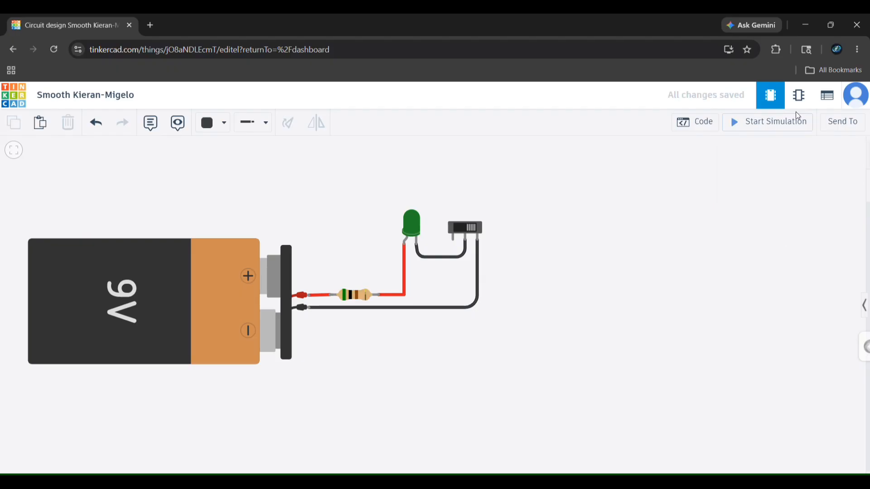
# Start the simulation and toggle the slideswitch, leaving it in the off position with nothing selected
pyautogui.click(791, 123)
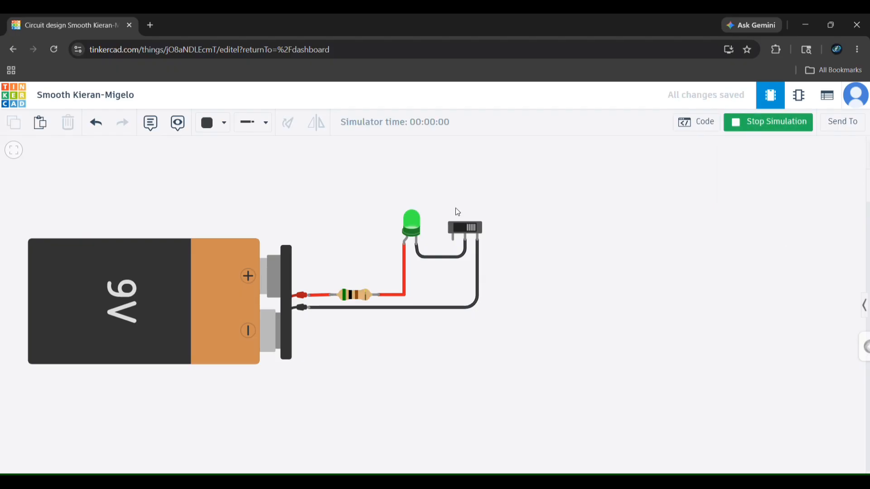
pyautogui.click(467, 227)
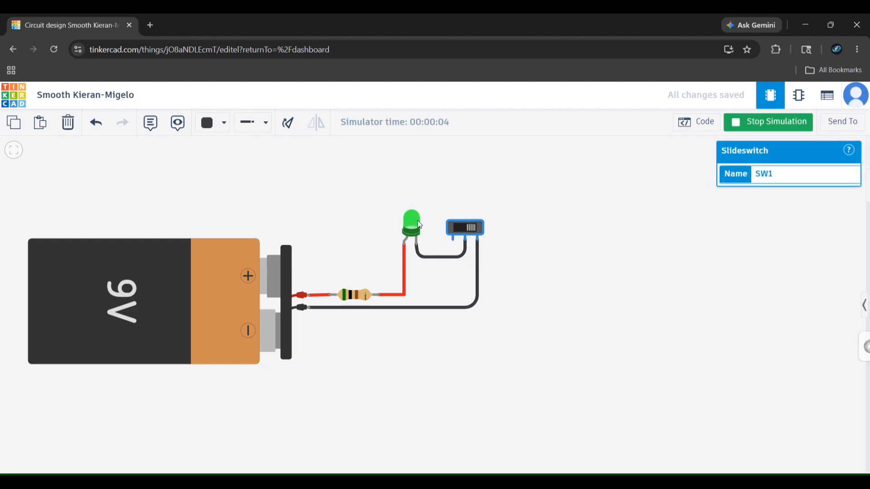
pyautogui.click(542, 233)
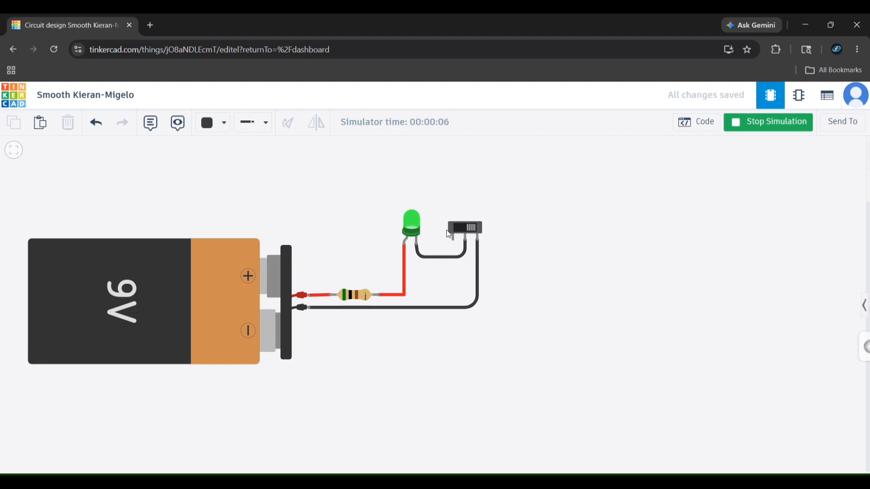
pyautogui.click(466, 227)
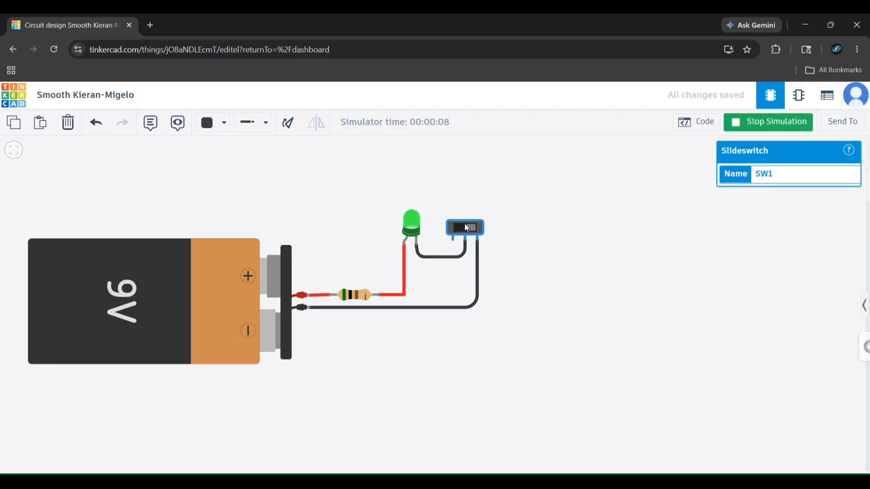
pyautogui.click(465, 224)
pyautogui.click(589, 208)
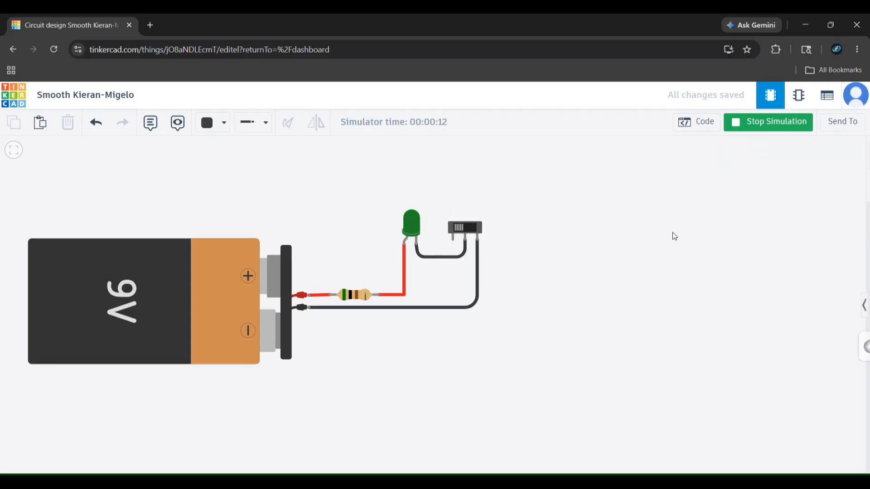